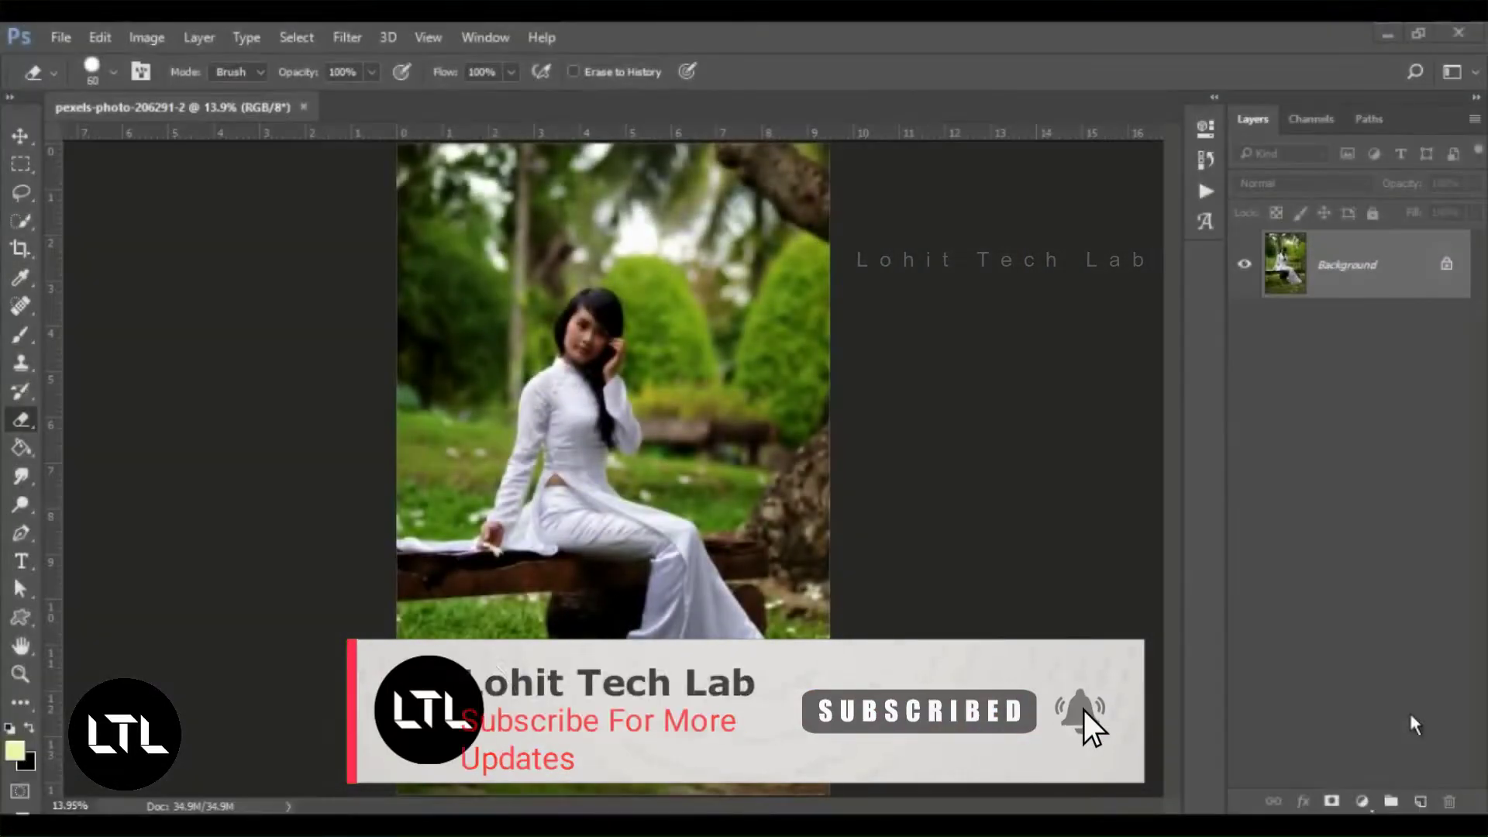
Duplicate Background into Background copy, then duplicate that into Background copy 2.
right_click(1417, 269)
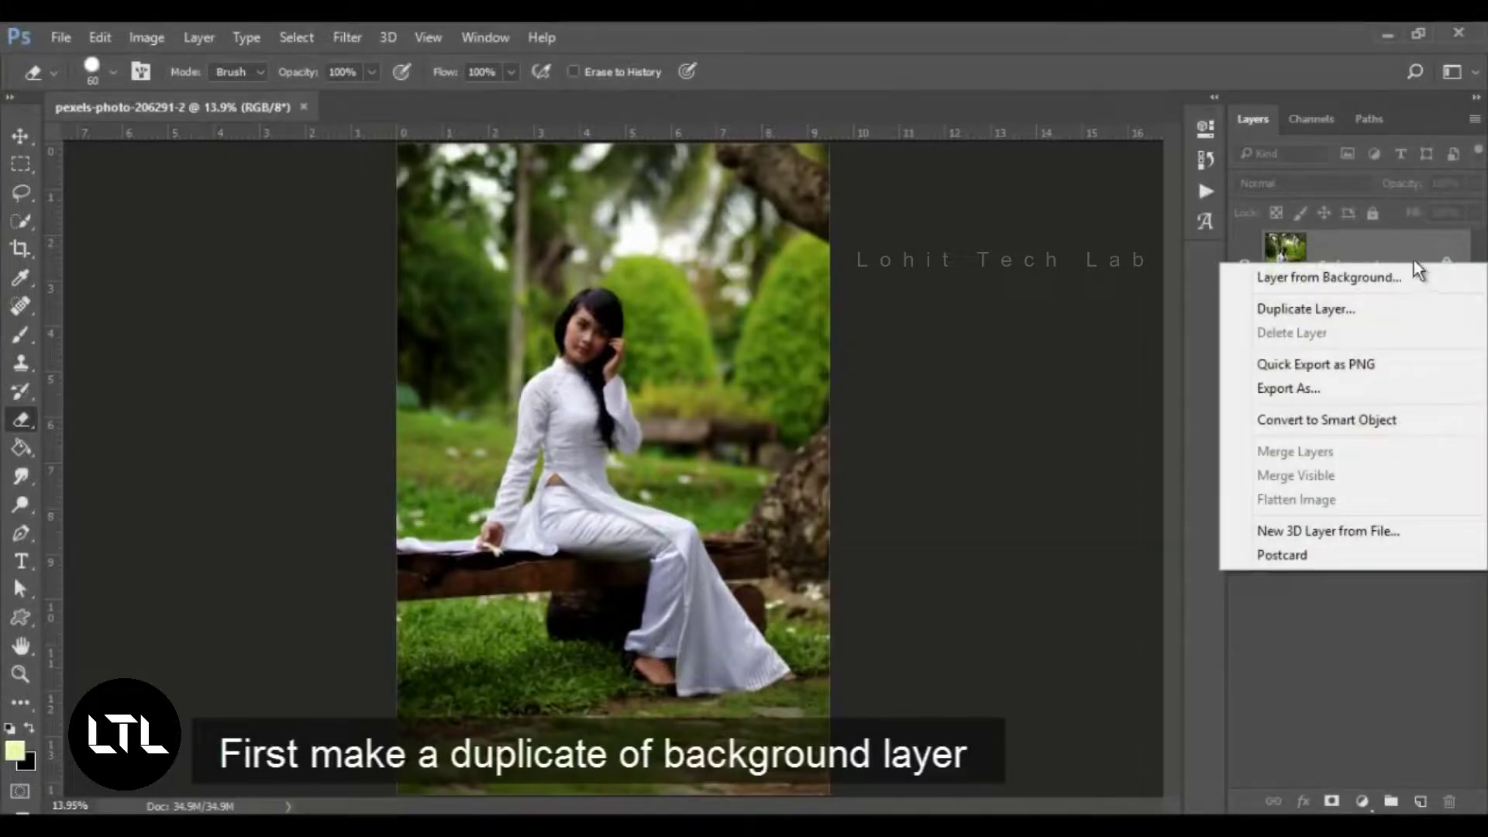
click(1357, 309)
click(947, 268)
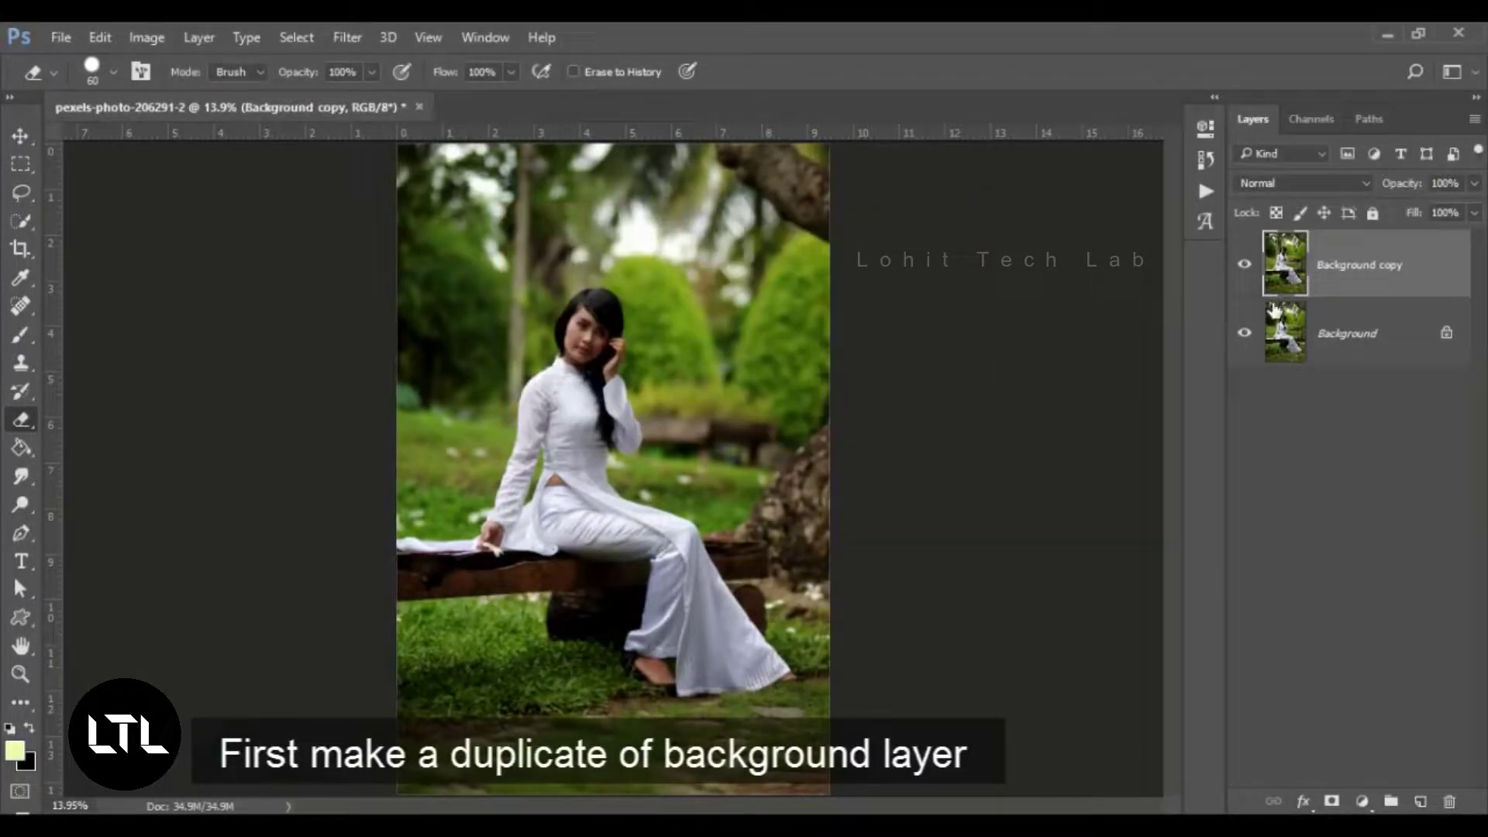
right_click(1424, 256)
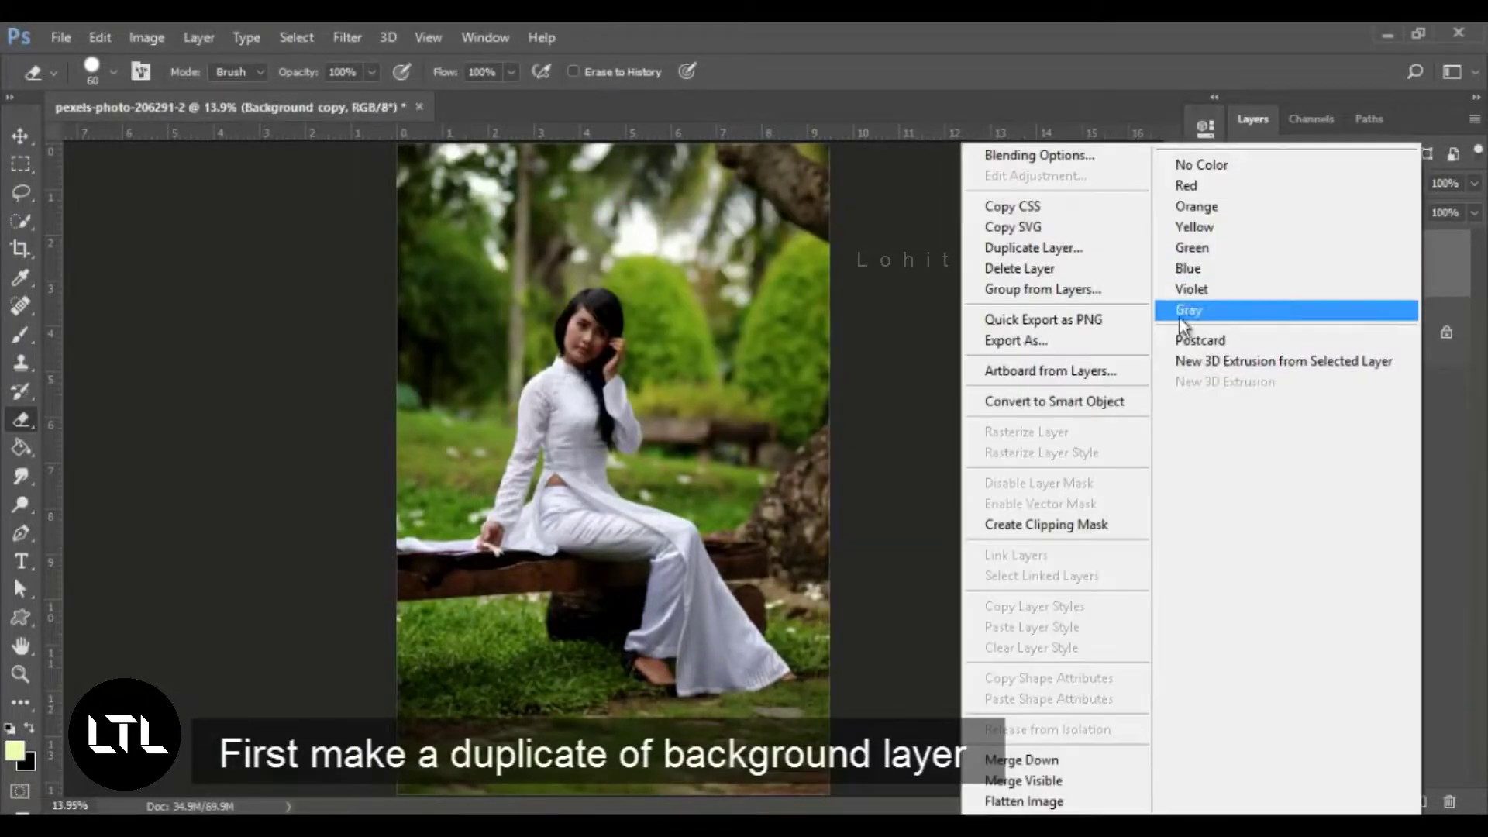
click(1090, 258)
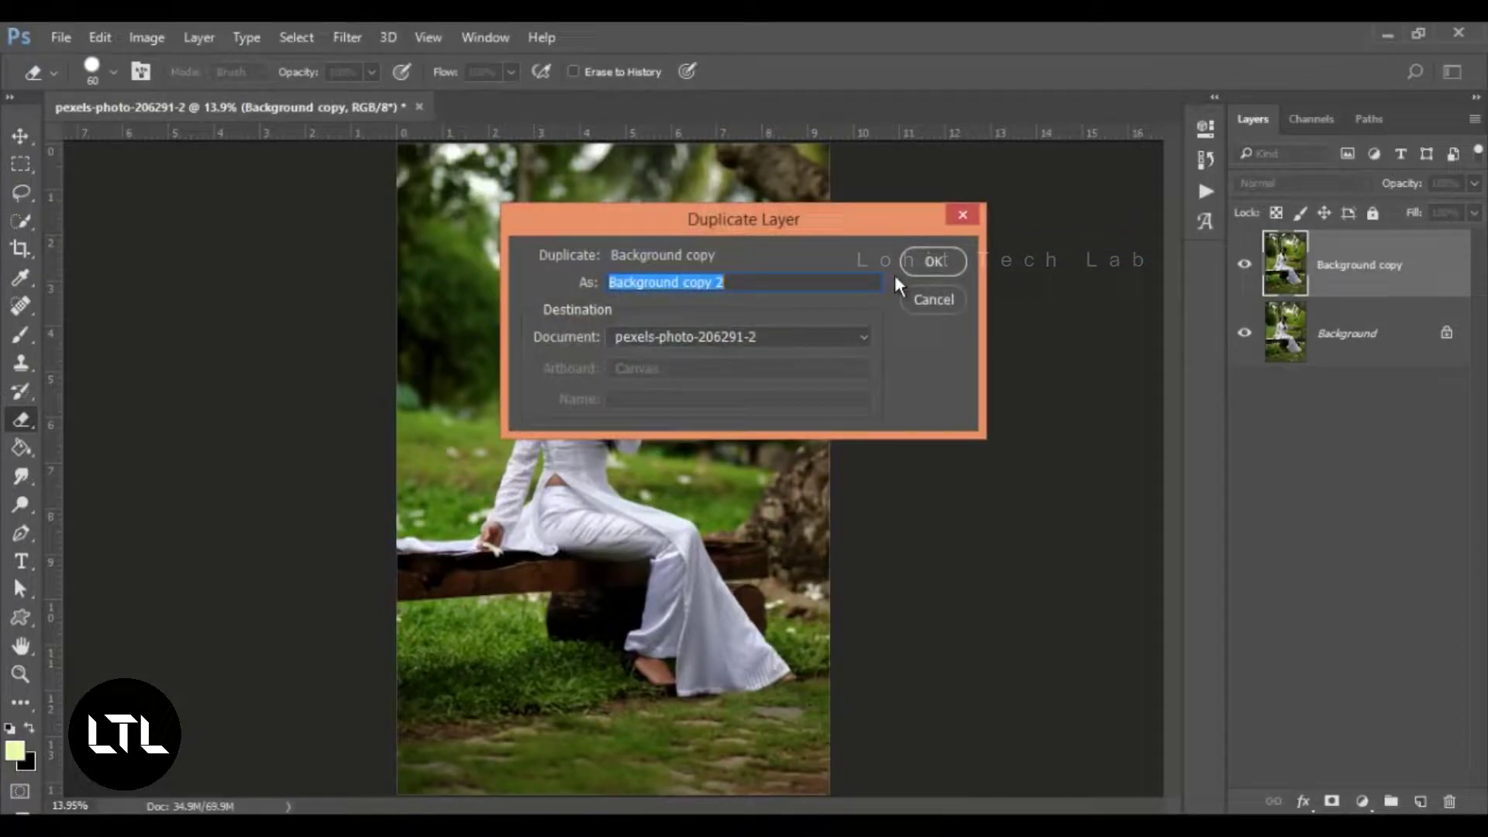
click(943, 258)
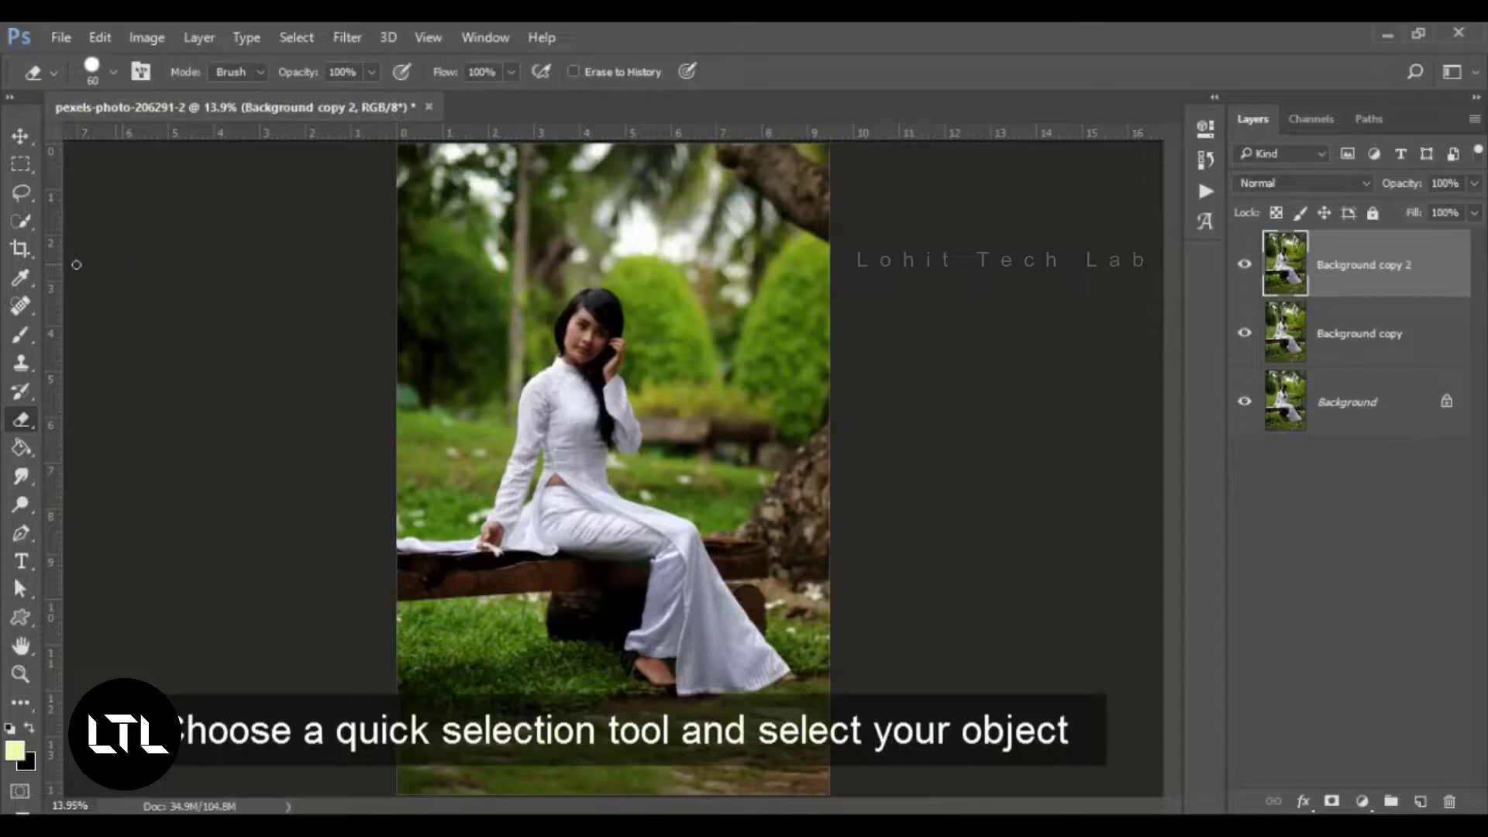
Quick-select the woman from head to lap plus the bench's right end, then switch to subtract.
click(21, 222)
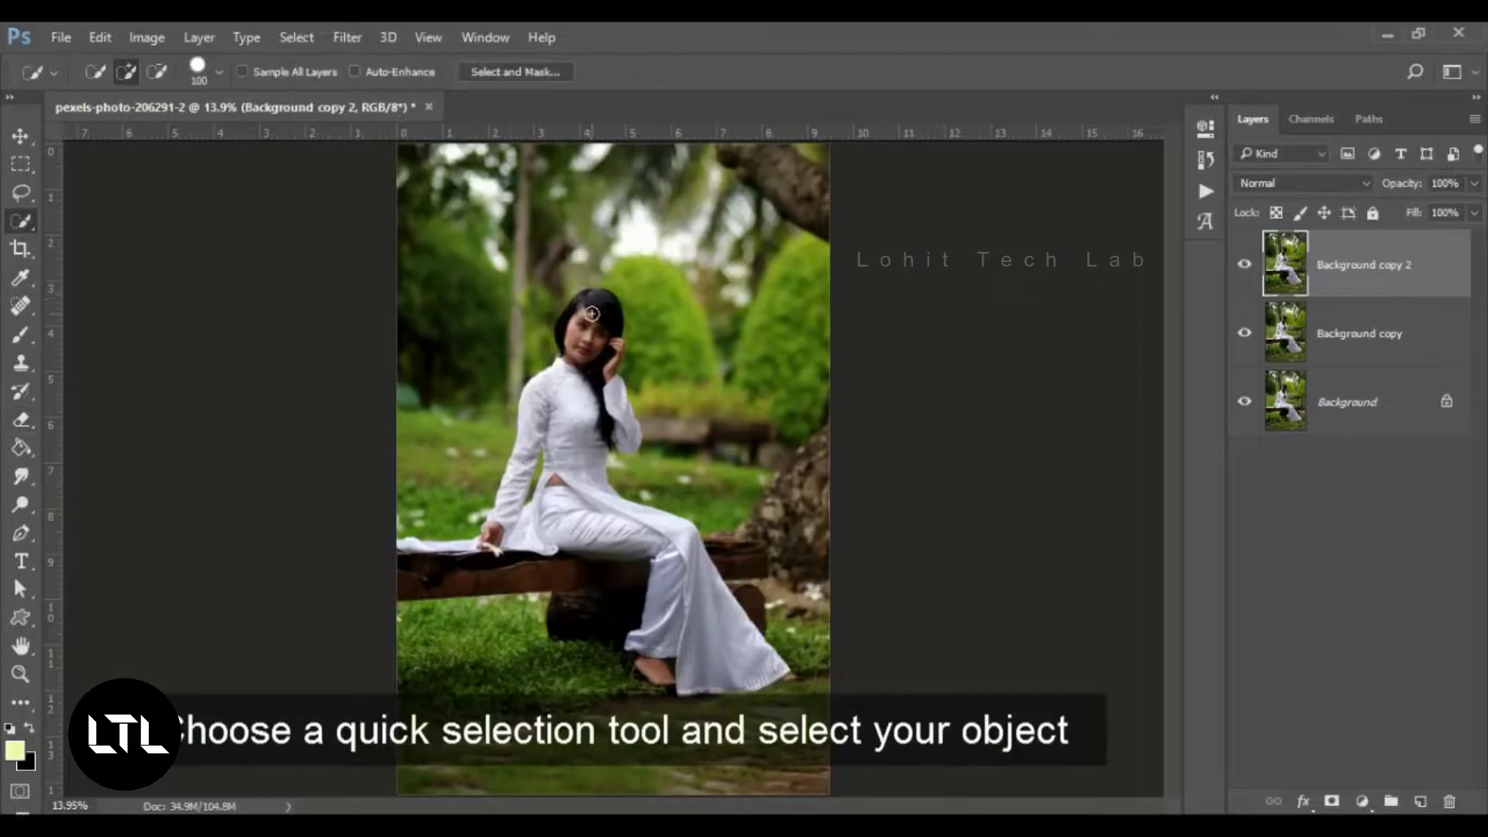
mouse_move(576, 370)
mouse_down()
mouse_move(534, 496)
mouse_move(641, 536)
mouse_move(733, 663)
mouse_move(690, 642)
mouse_move(613, 557)
mouse_move(393, 565)
mouse_move(496, 547)
mouse_up()
mouse_move(723, 572)
mouse_down()
mouse_move(841, 647)
mouse_move(788, 698)
mouse_move(736, 684)
mouse_move(565, 728)
mouse_move(590, 704)
mouse_move(428, 677)
mouse_up()
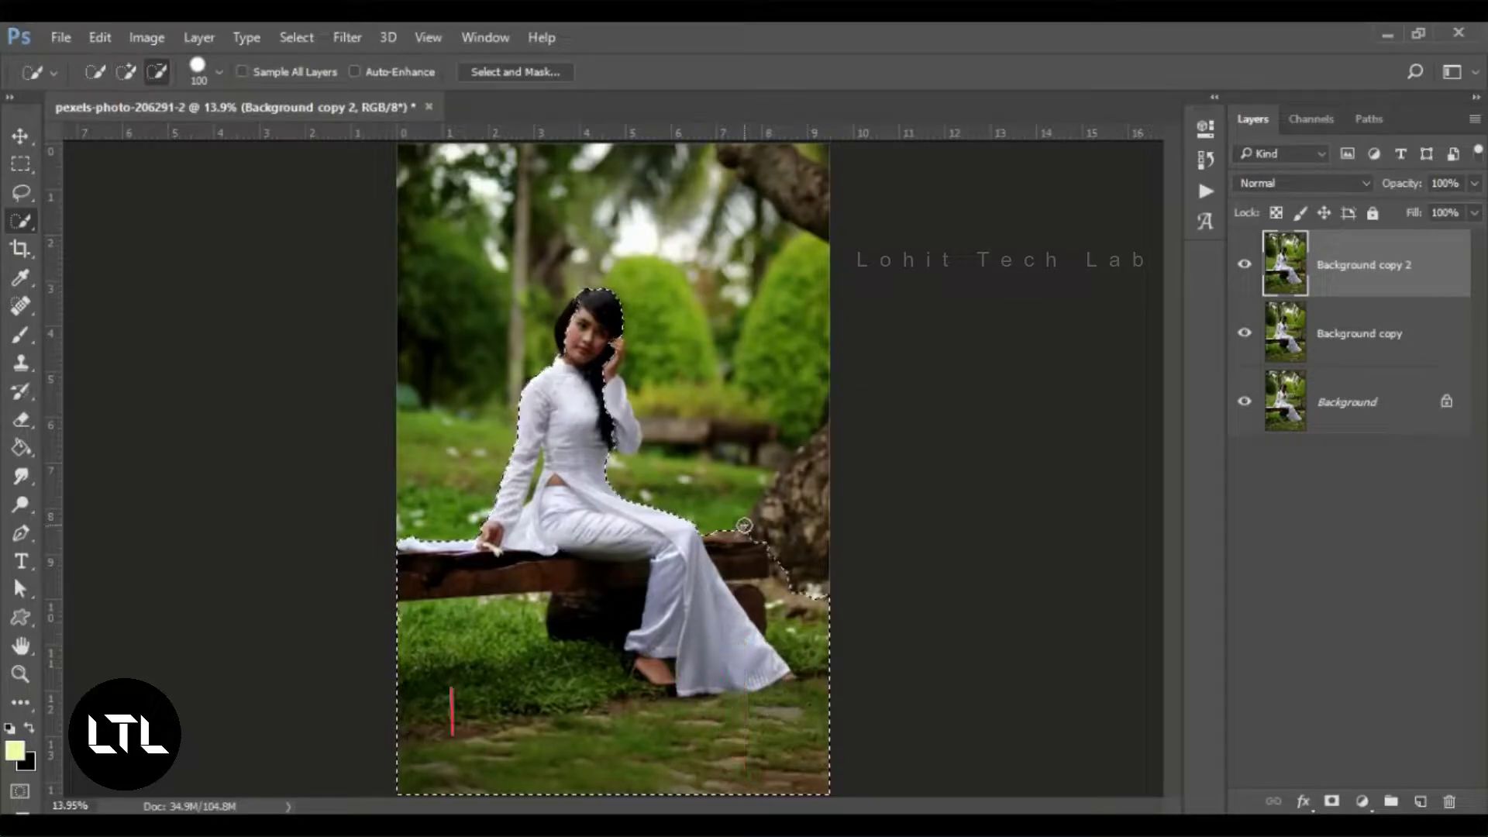
key(alt)
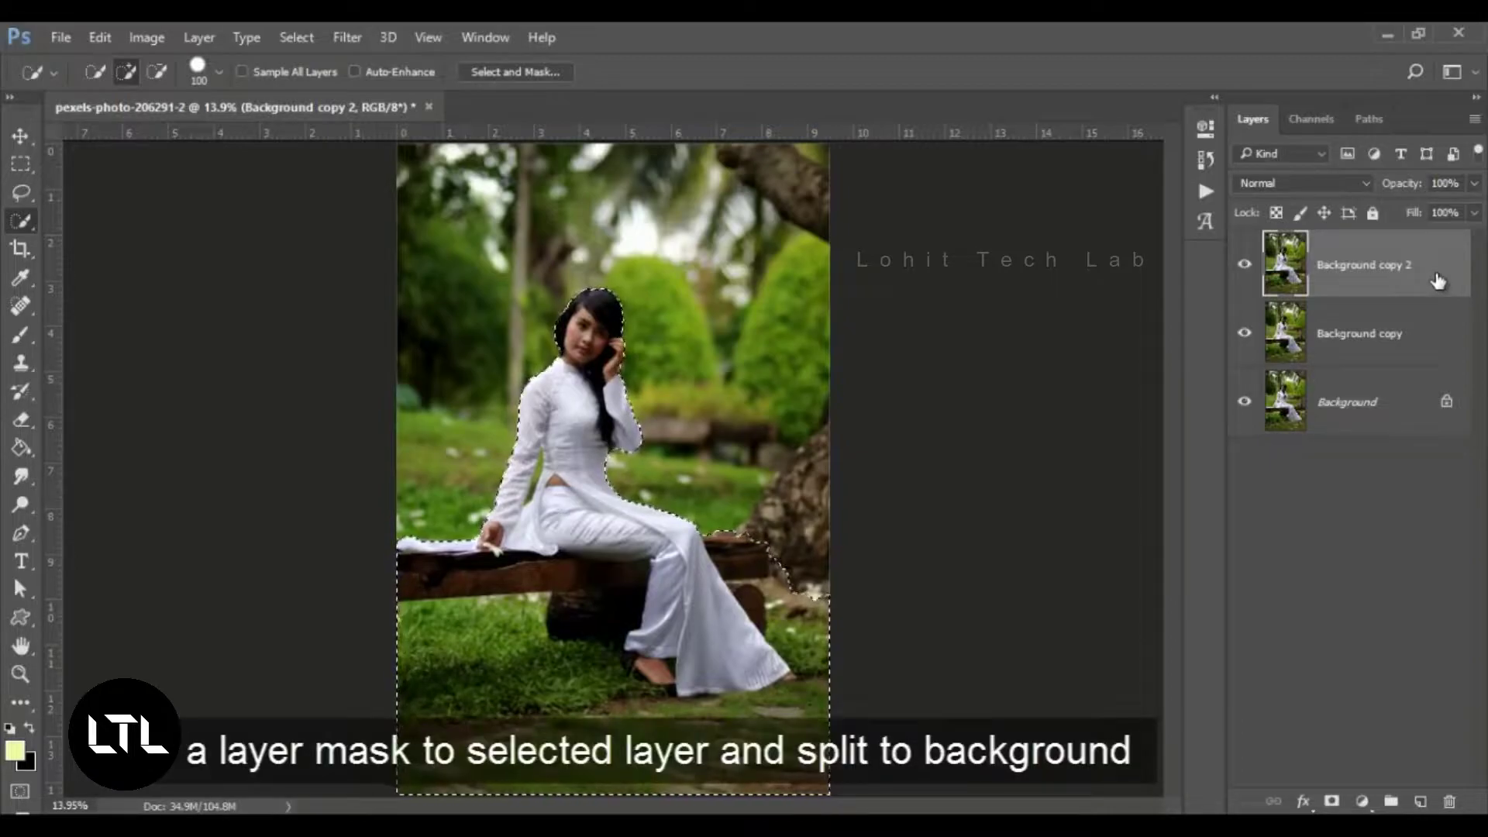
Add a layer mask to Background copy 2 from the woman's selection.
click(1331, 801)
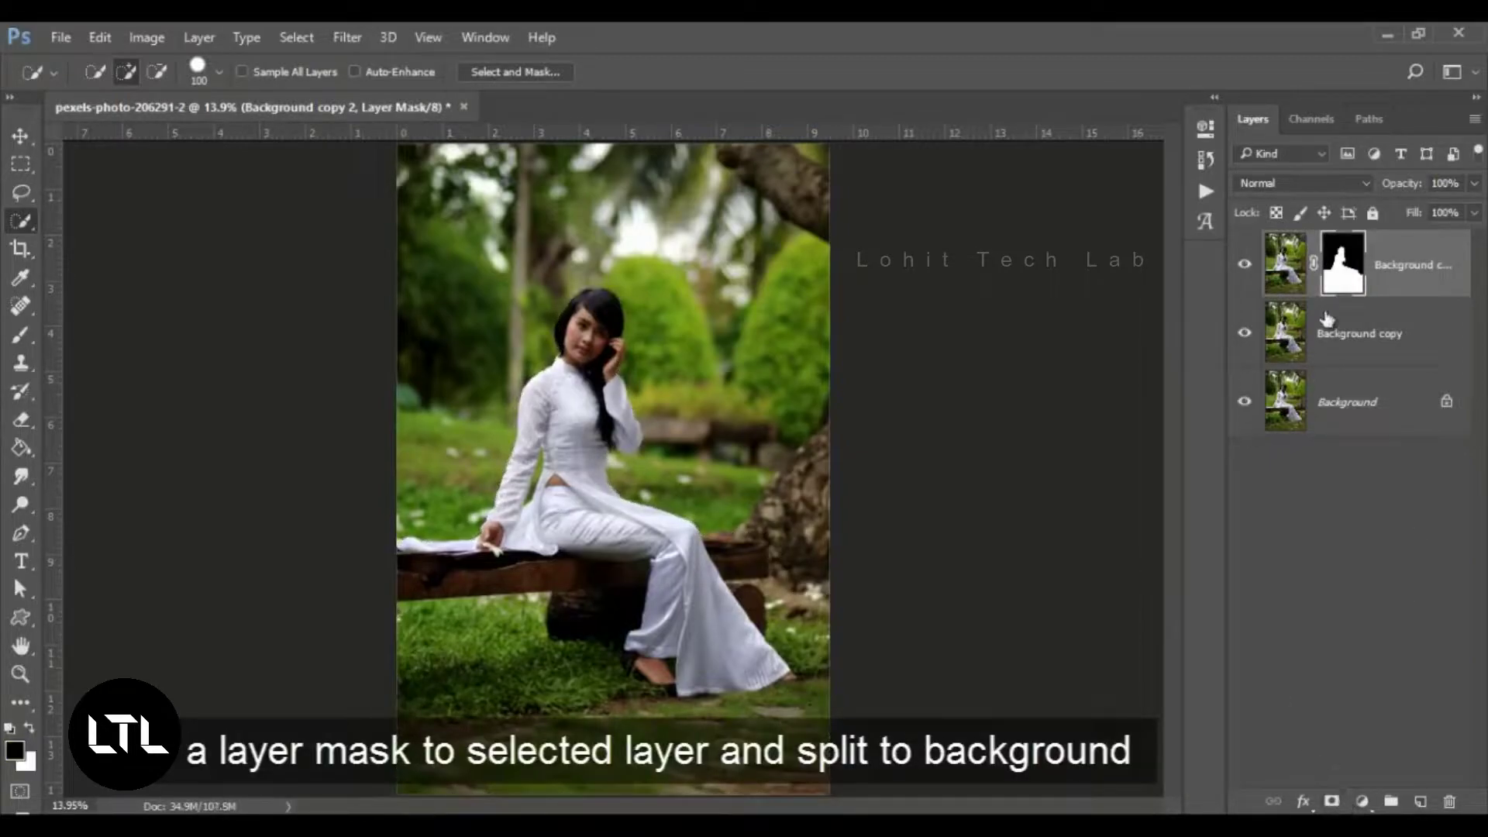
right_click(1343, 271)
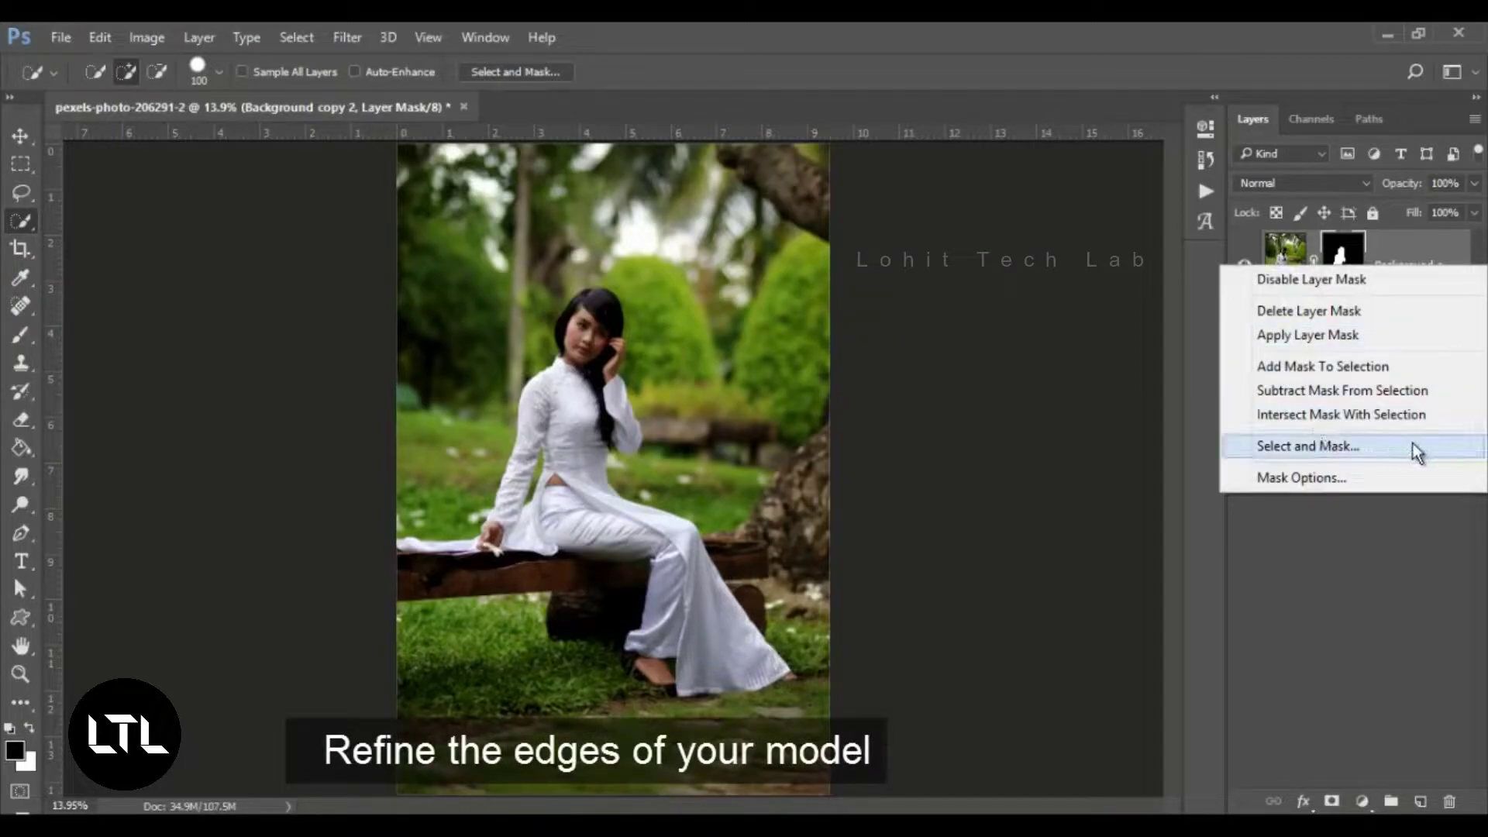
click(1438, 449)
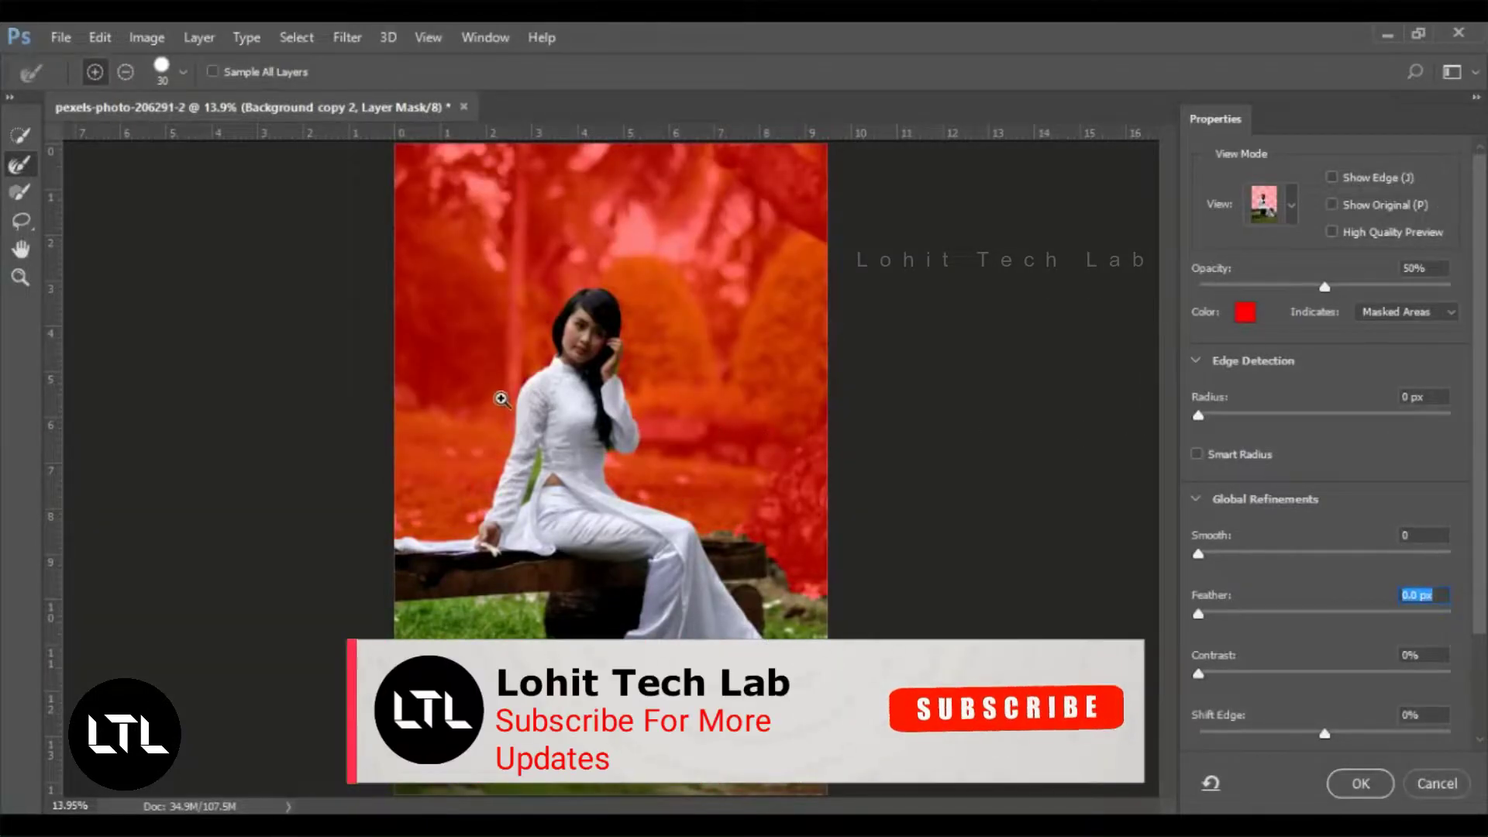
Refine the mask edges around the woman's head, hair and figure in Select and Mask, then apply.
scroll(498, 396, up, 1)
scroll(570, 322, up, 1)
drag(570, 322, 547, 387)
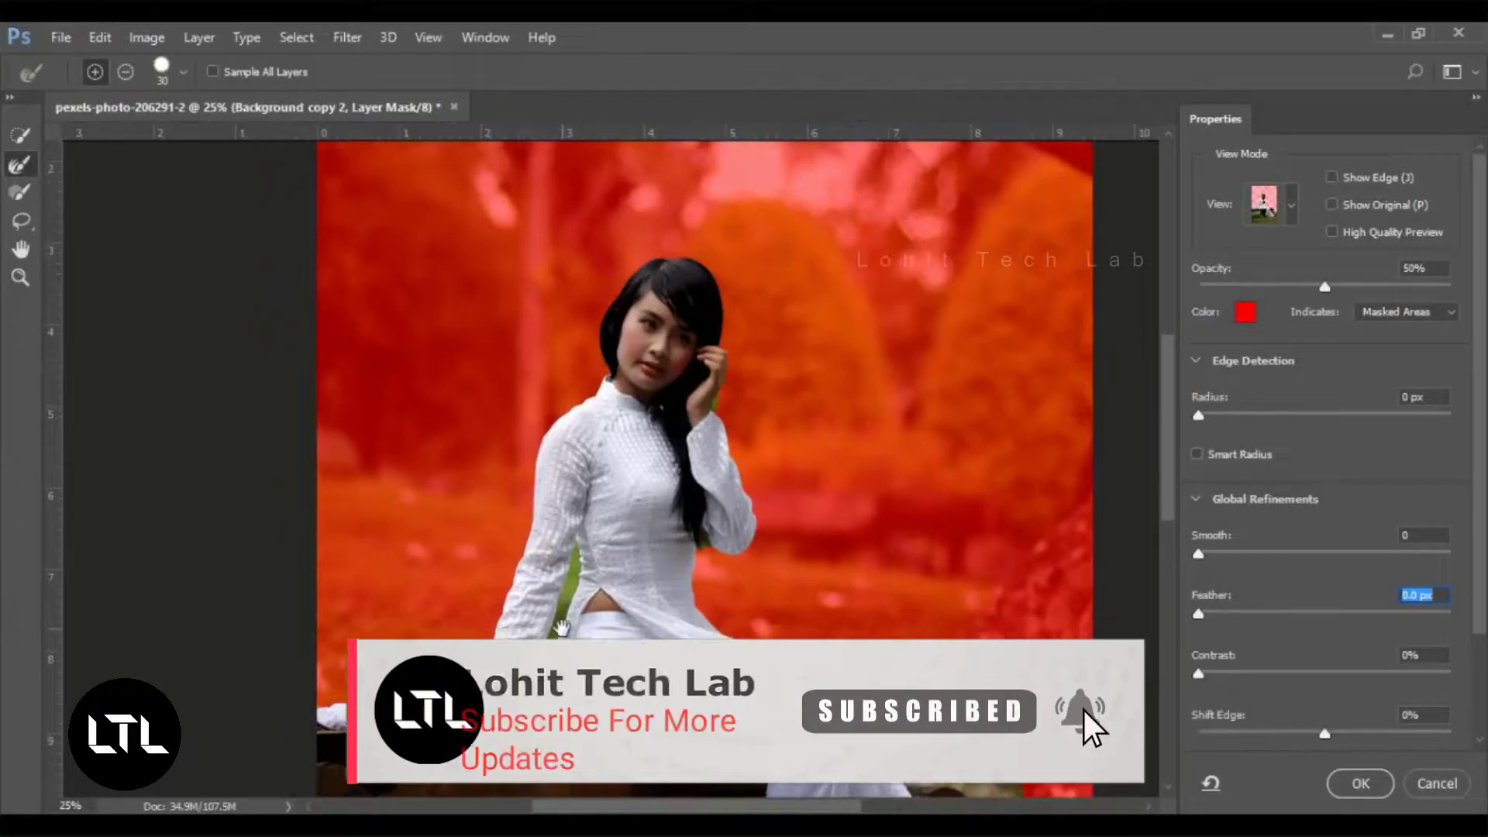
scroll(597, 554, up, 1)
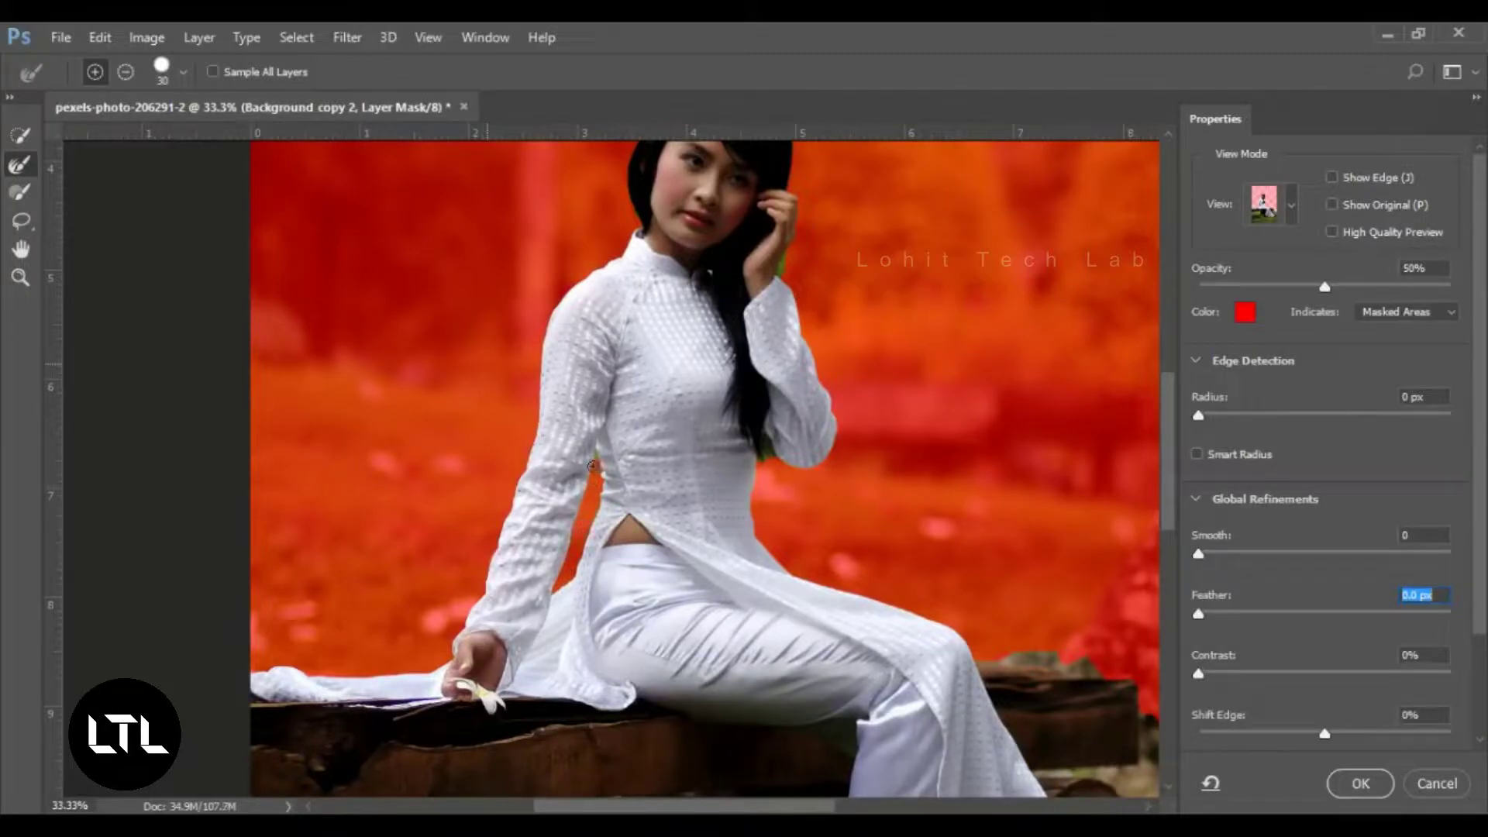
drag(690, 343, 616, 523)
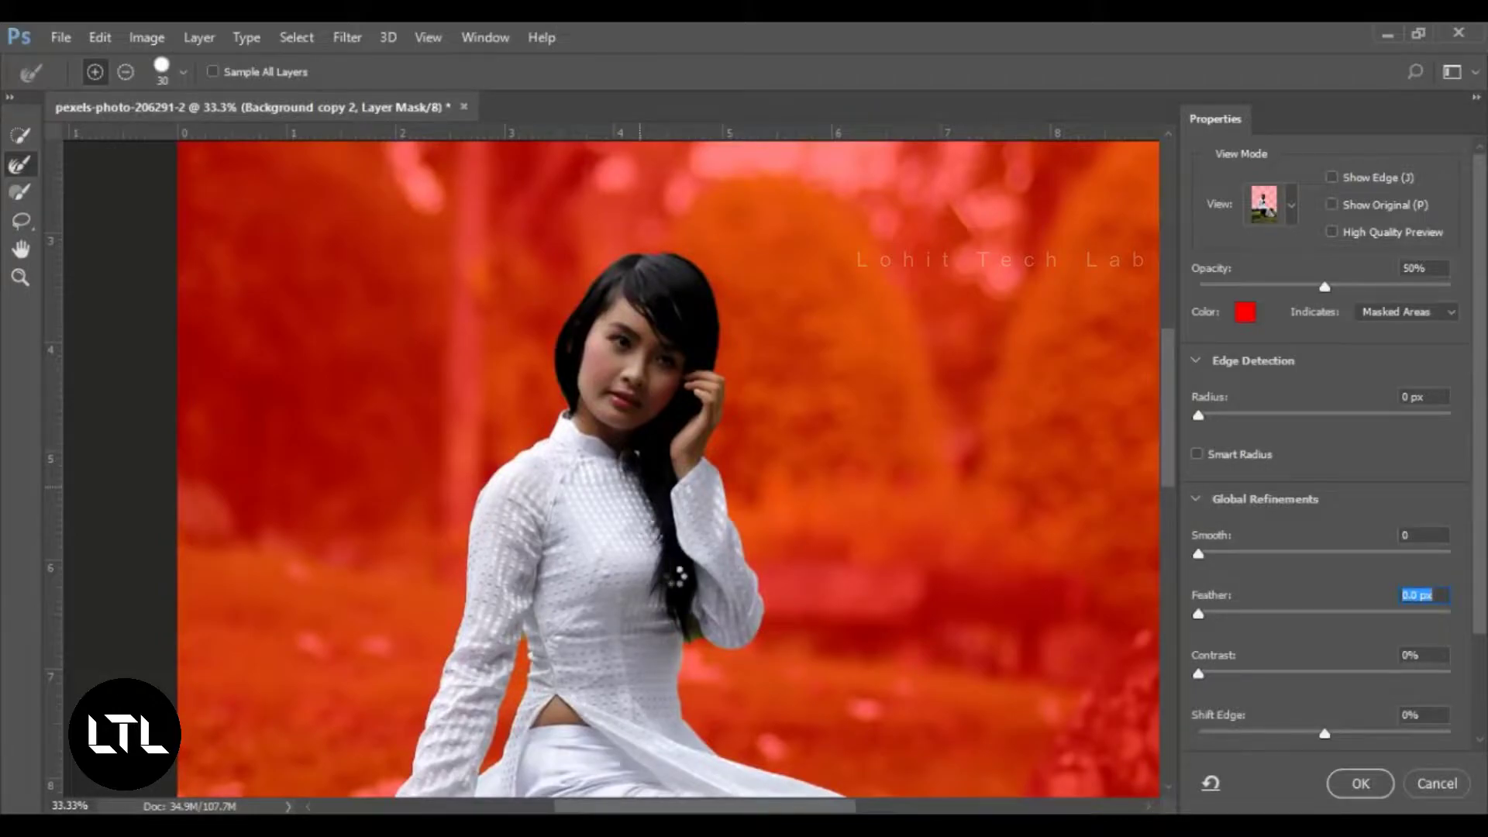
drag(837, 686, 680, 558)
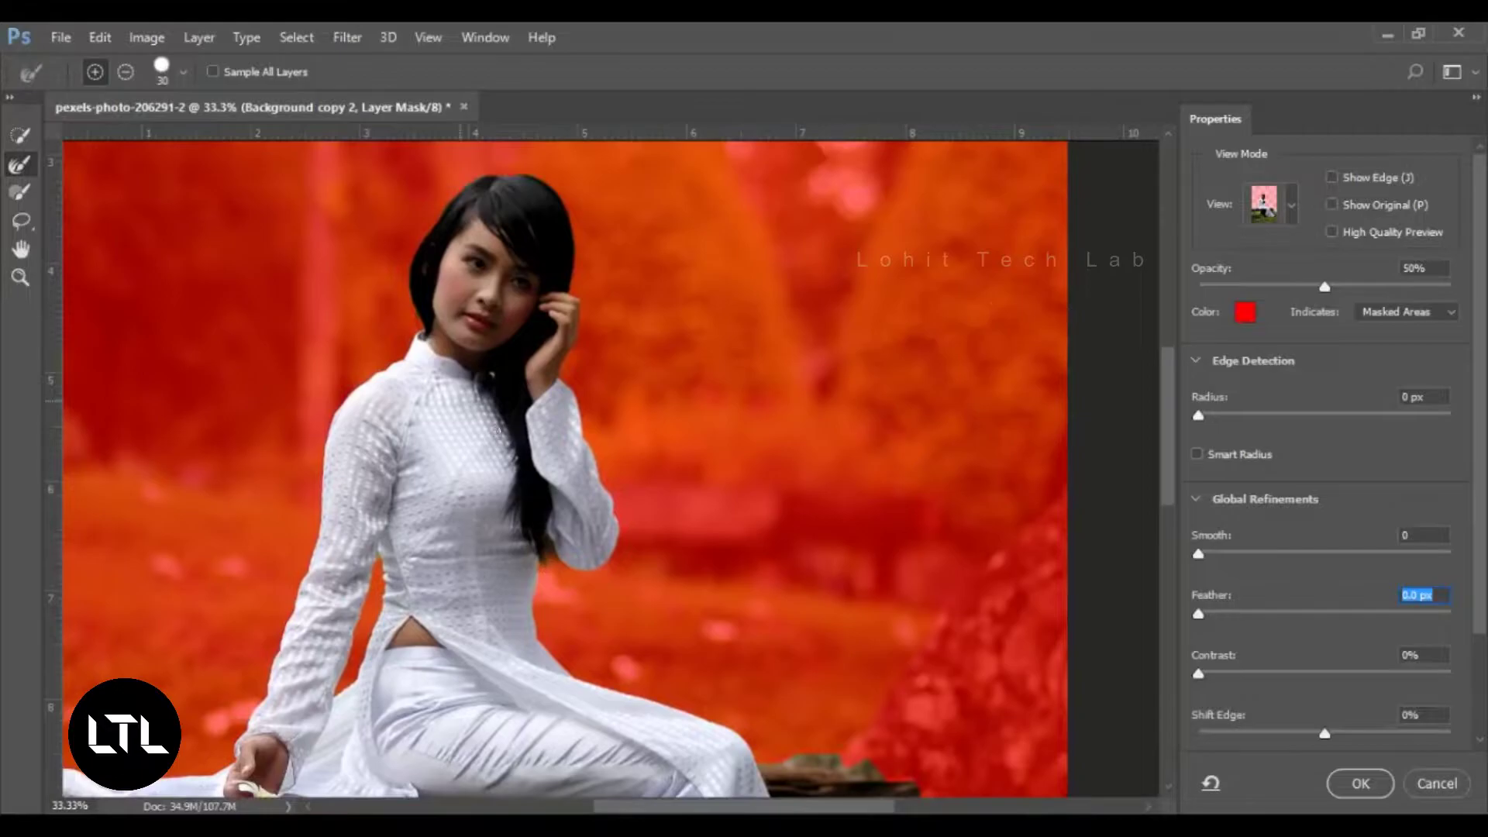
drag(409, 269, 465, 478)
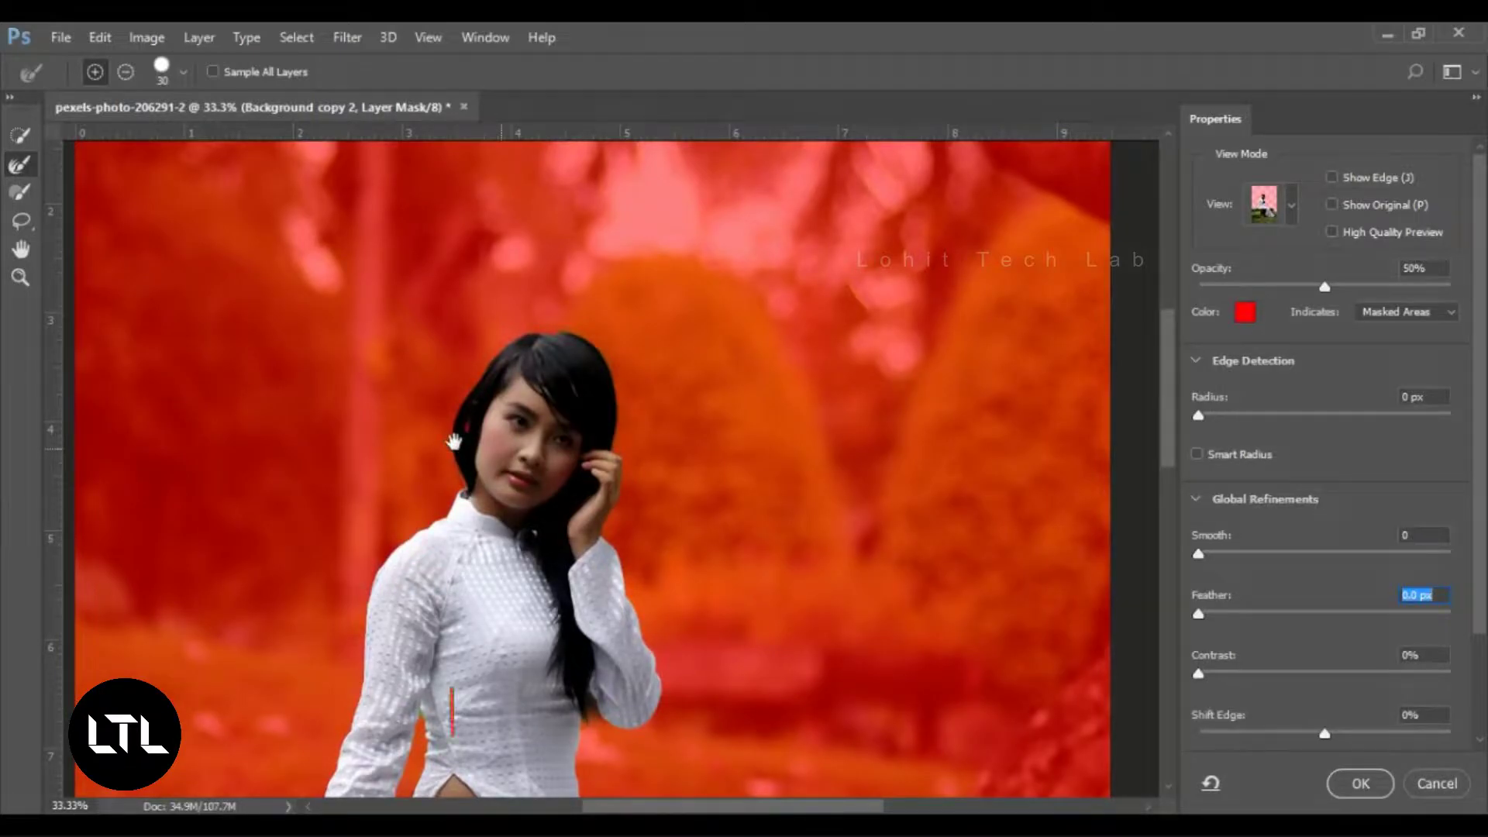
scroll(454, 442, down, 3)
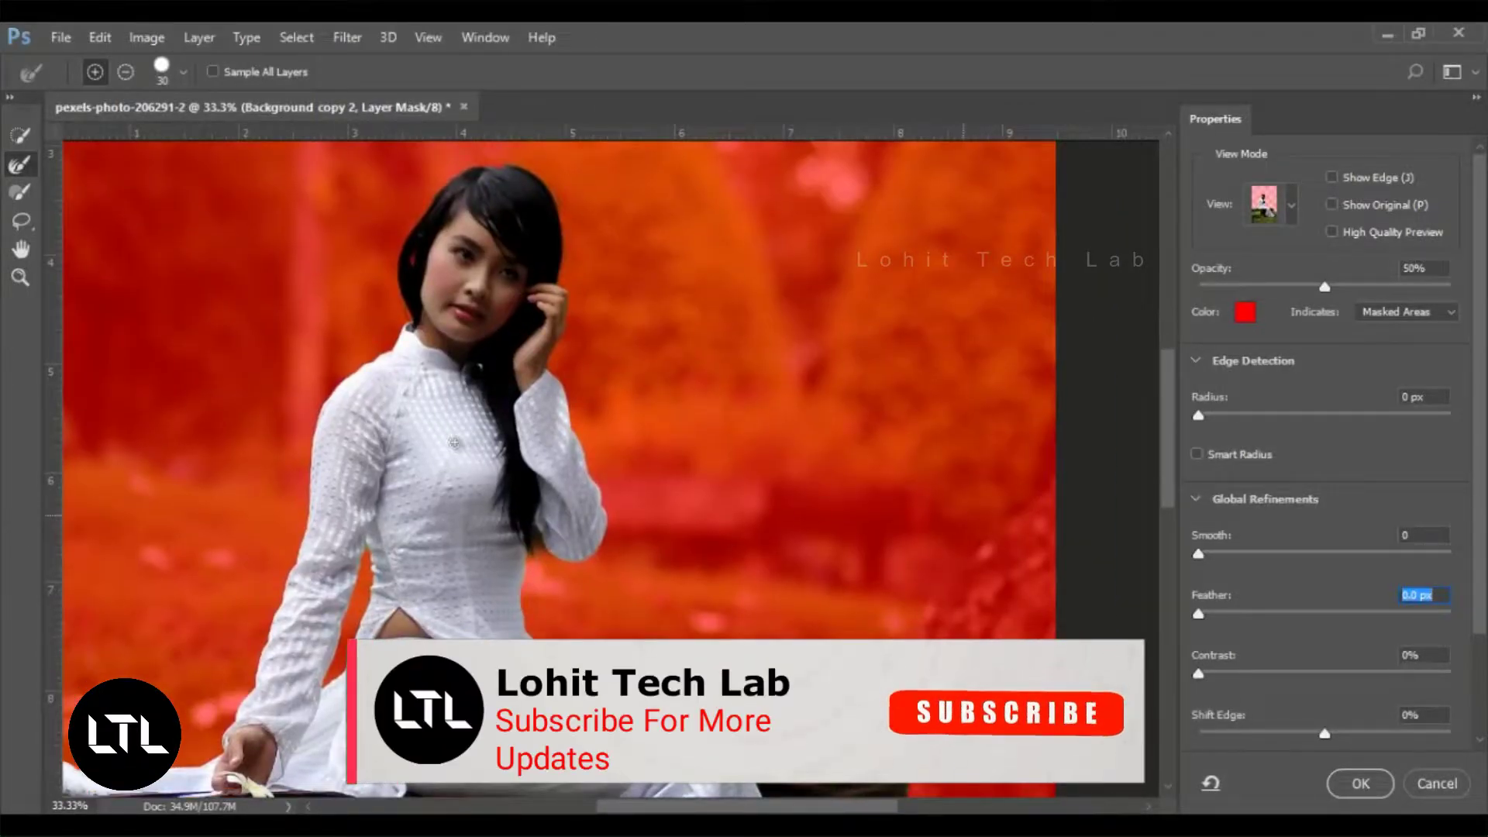
key(ctrl+0)
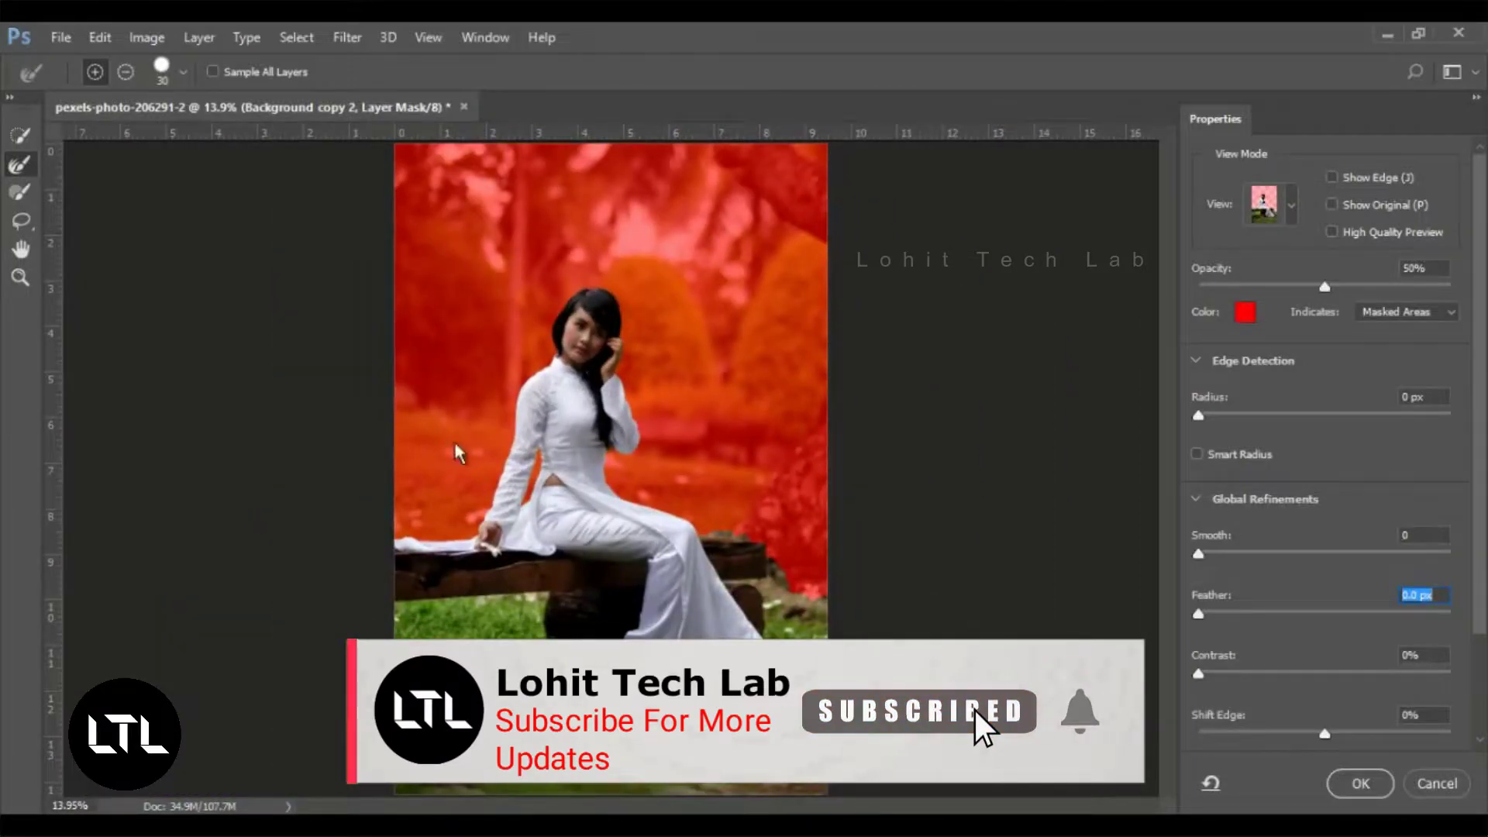
key(Return)
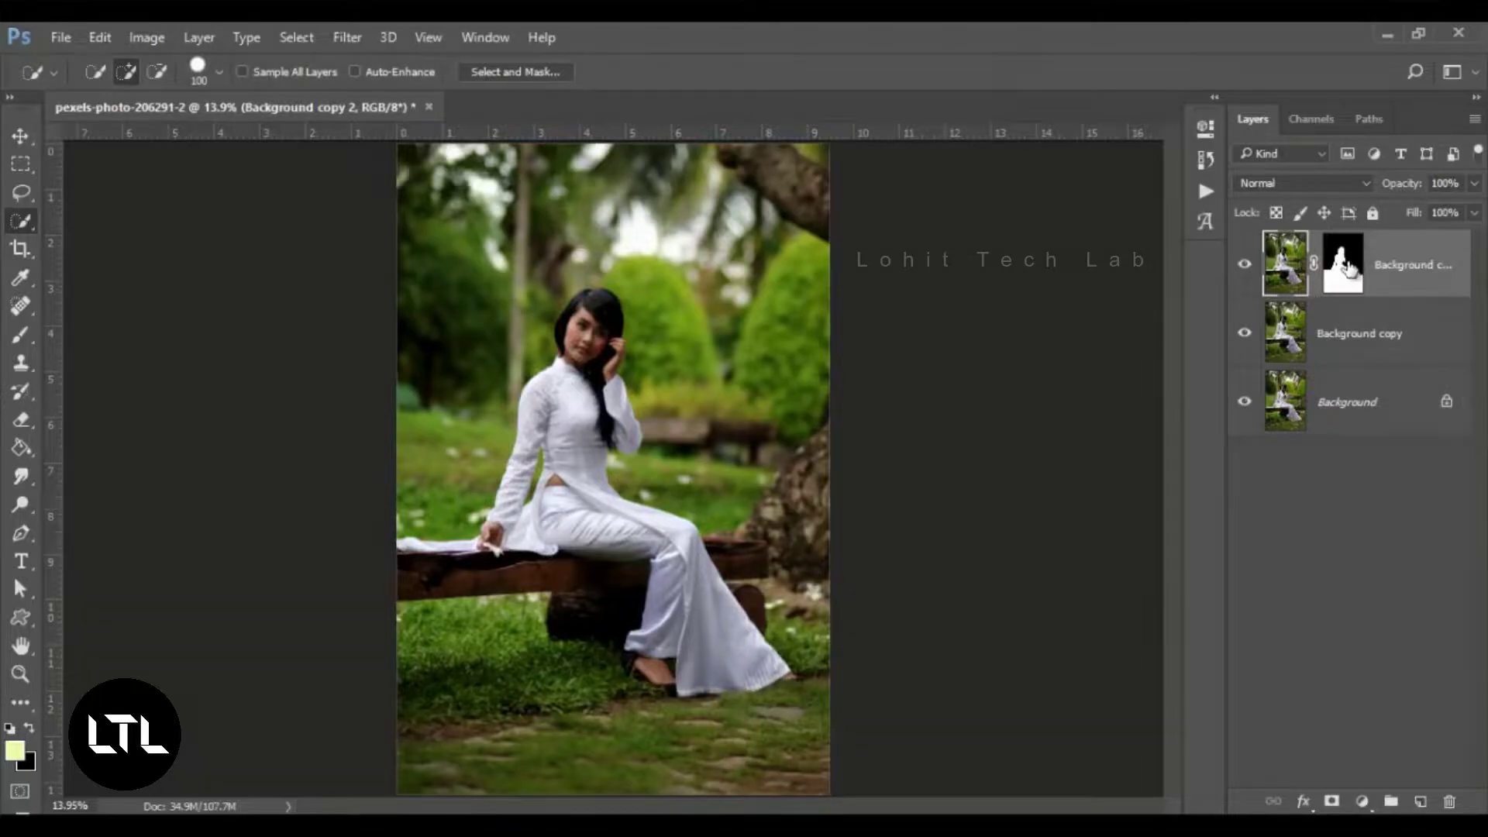
Load the woman's mask as a selection on Background copy and expand it by 20 pixels.
ctrl+click(1346, 266)
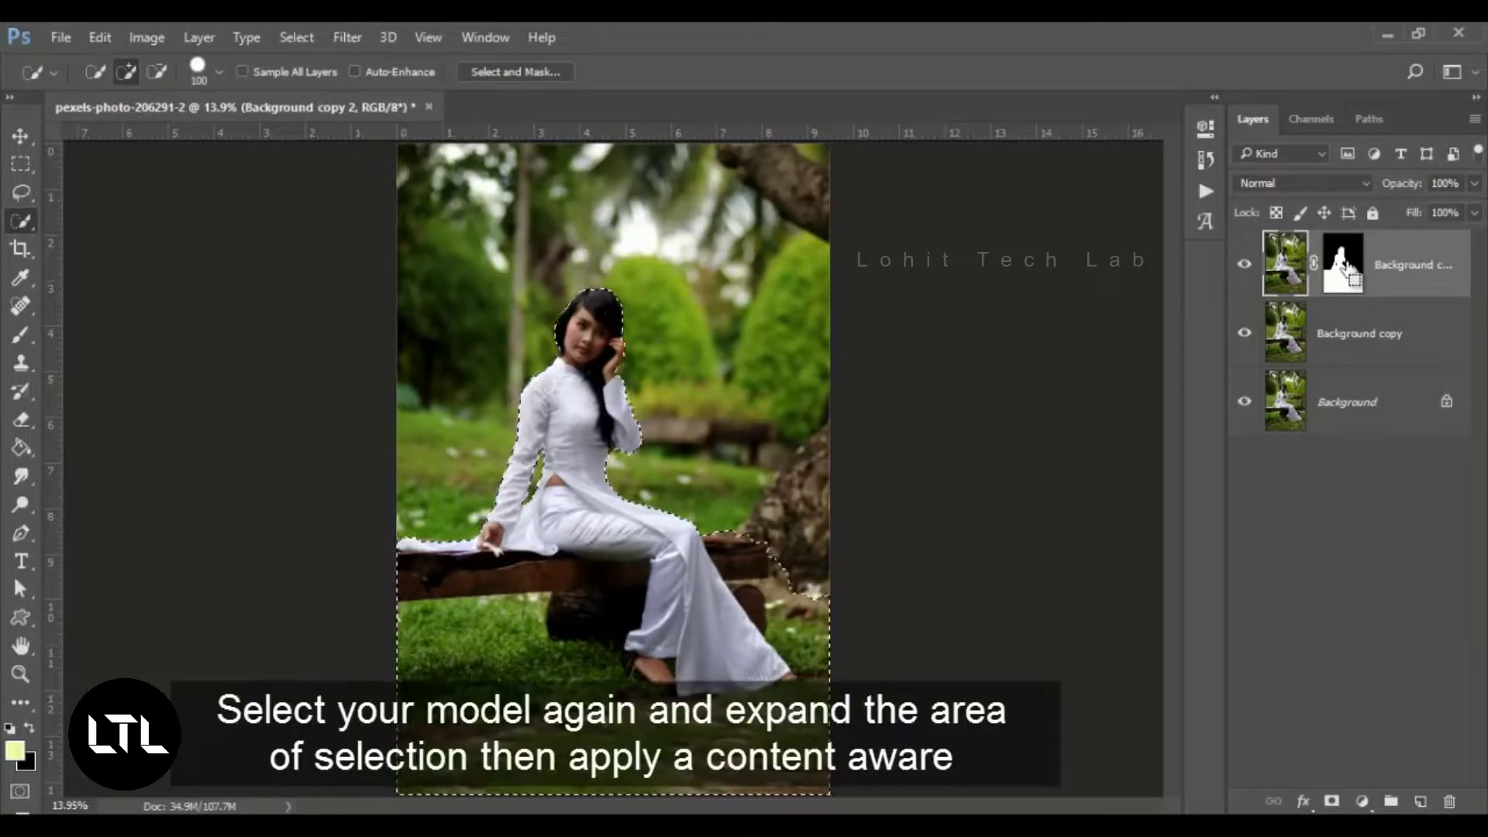
click(1245, 264)
click(1368, 318)
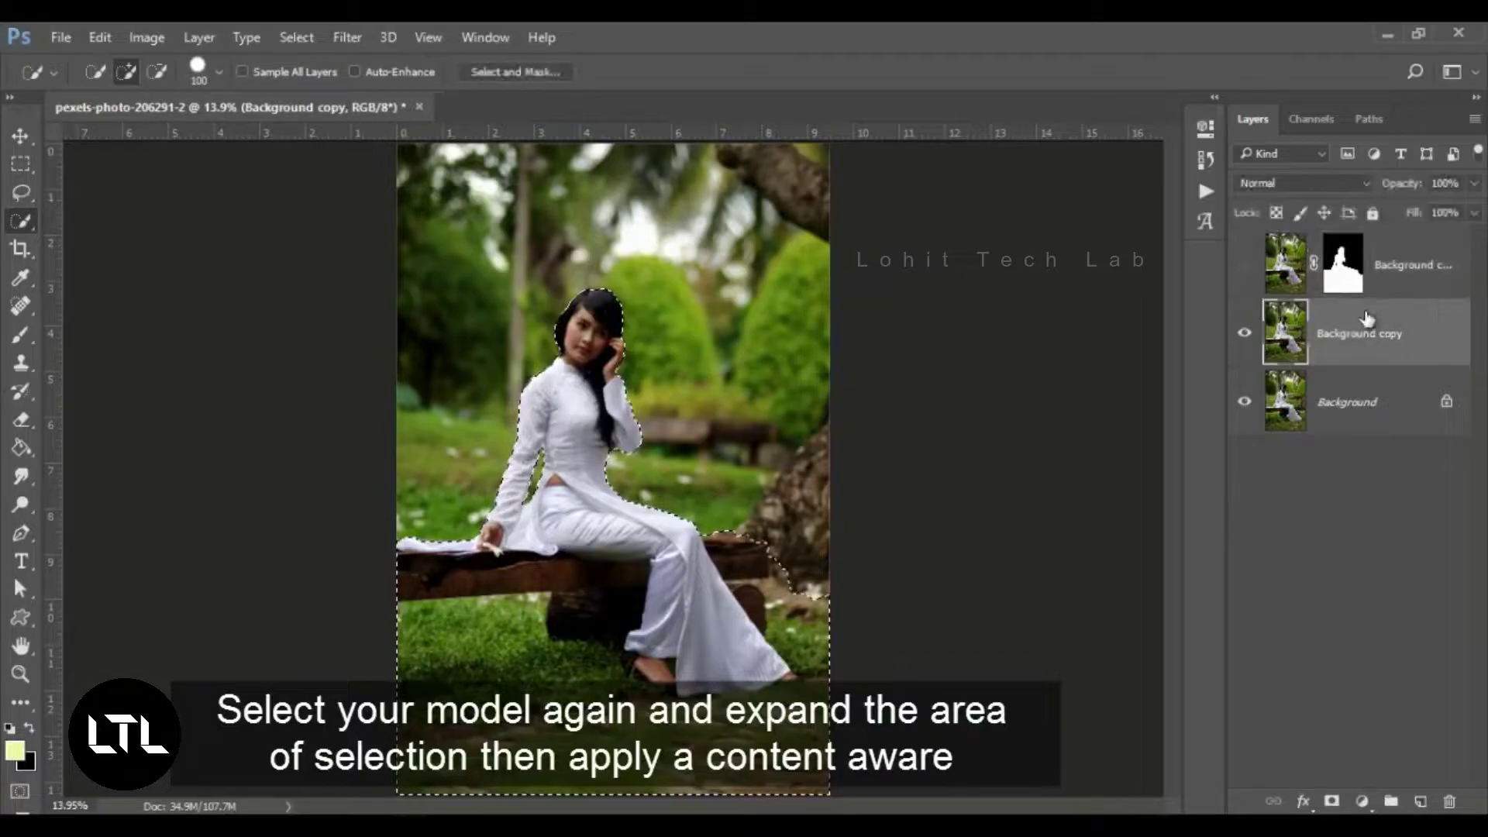
click(281, 37)
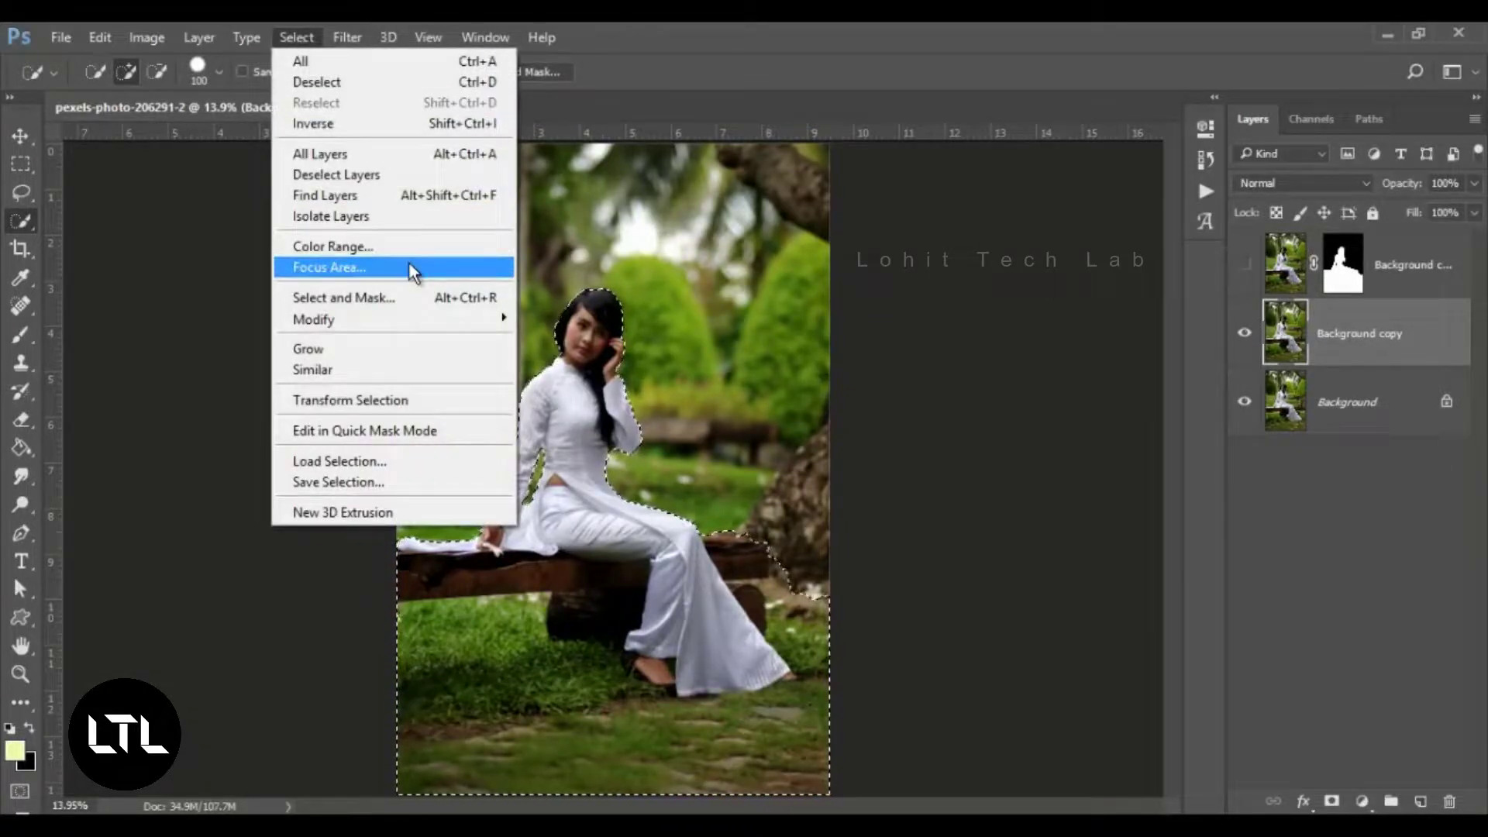
click(630, 357)
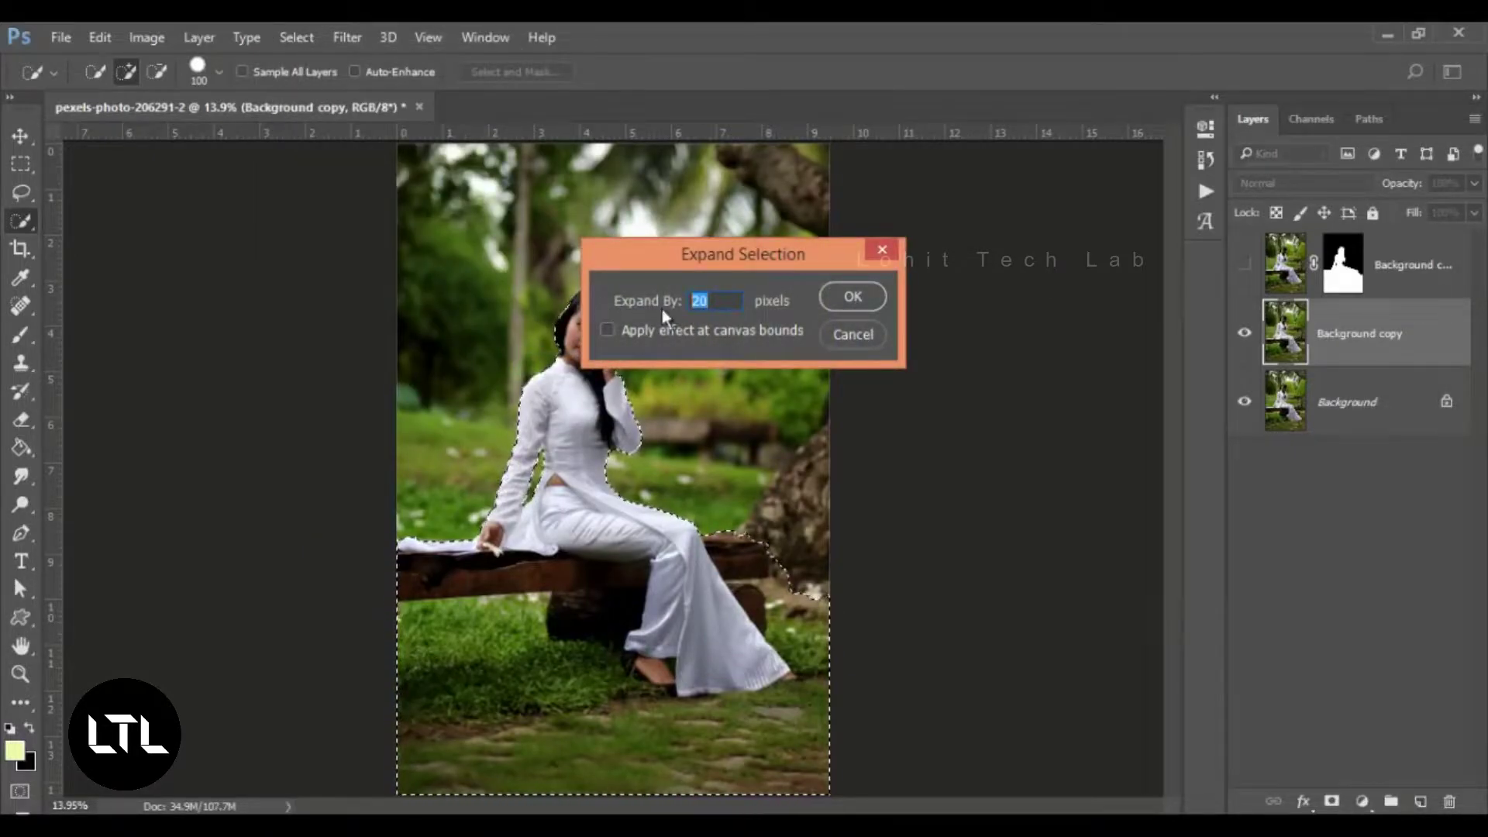
click(855, 299)
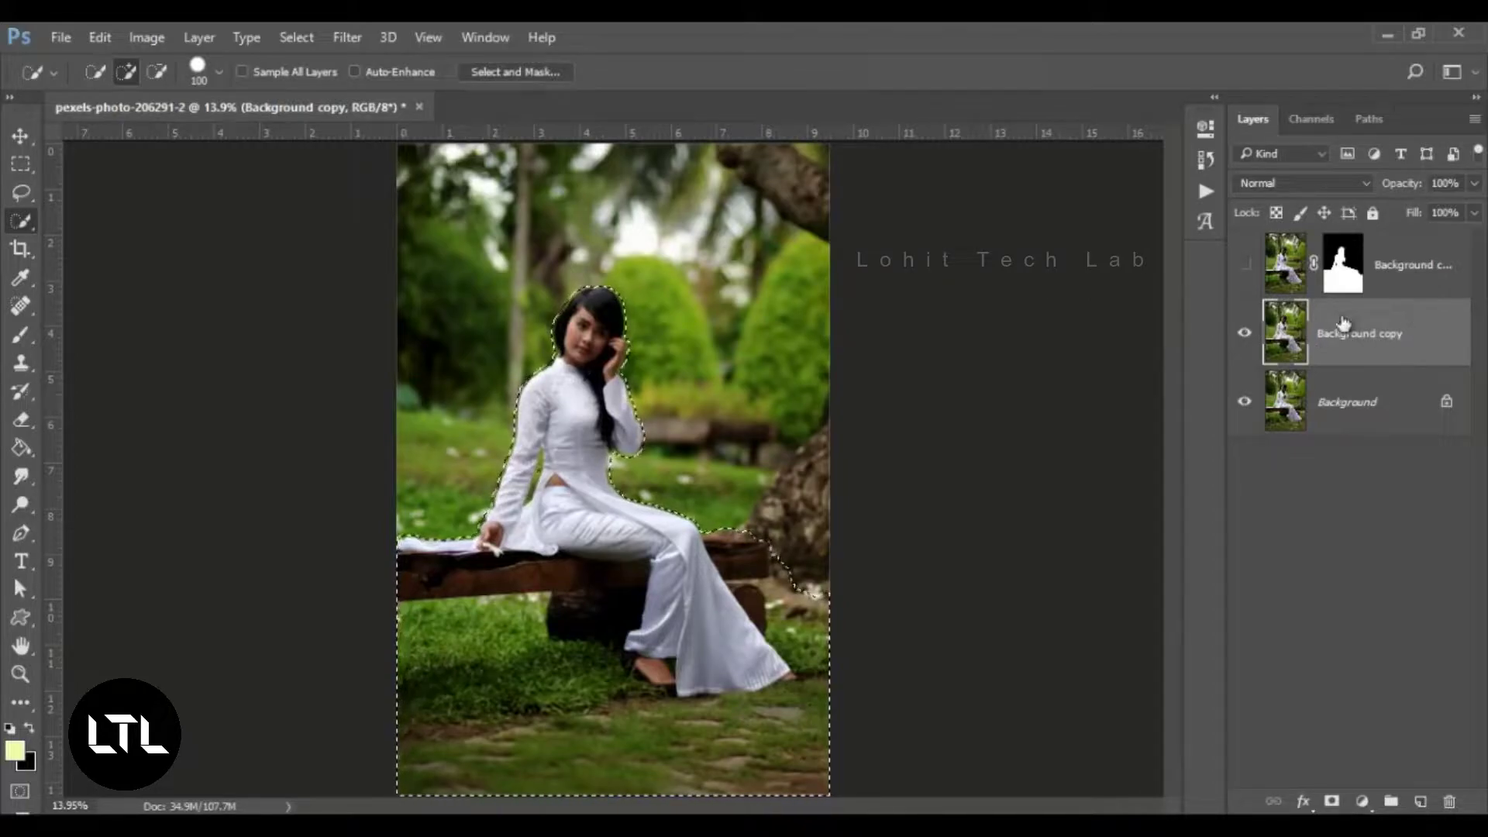
Content-Aware fill the woman's area on Background copy, deselect, and show the masked top layer.
click(96, 41)
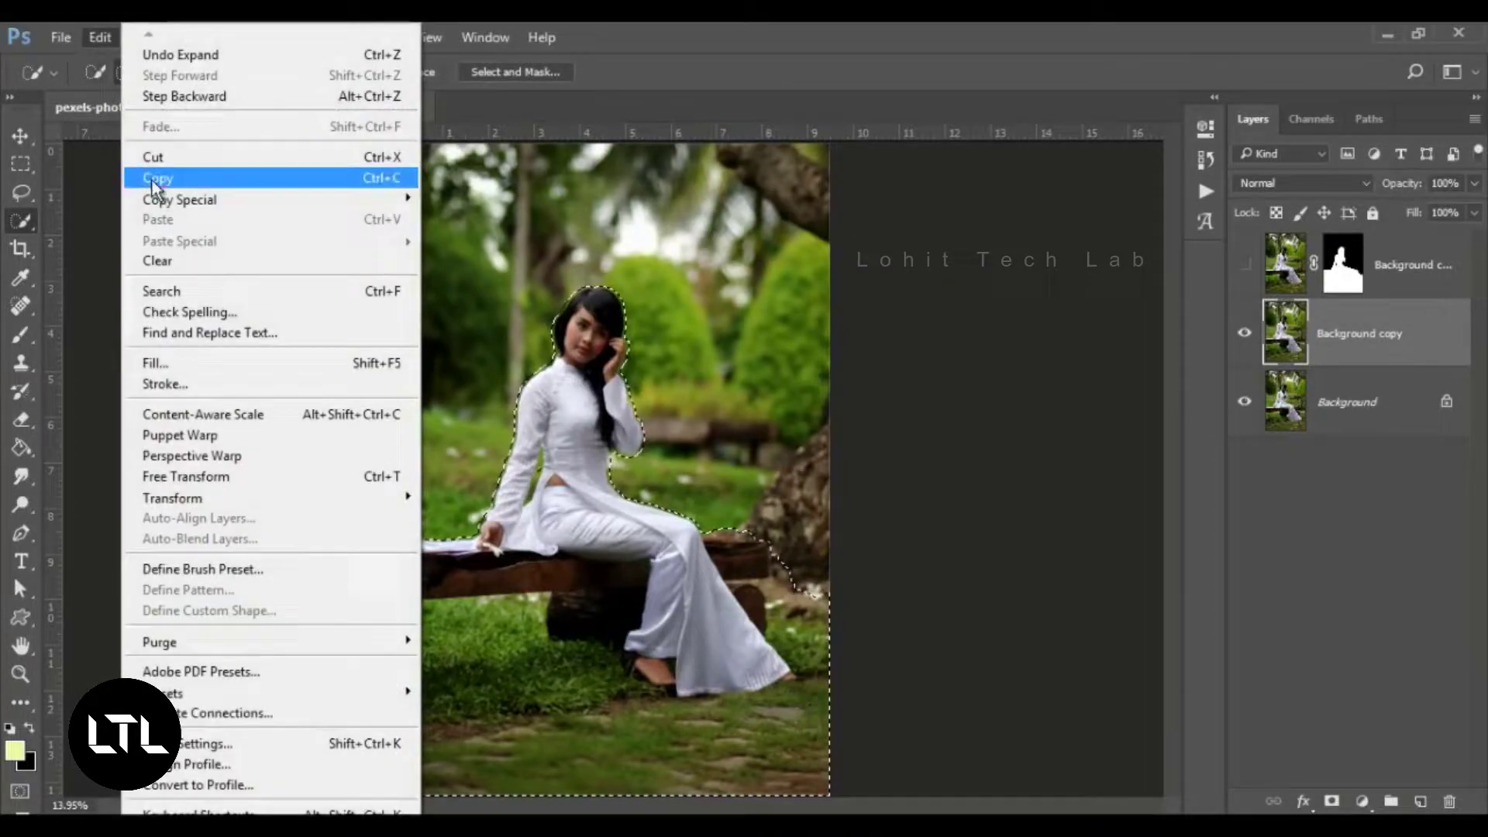
click(359, 361)
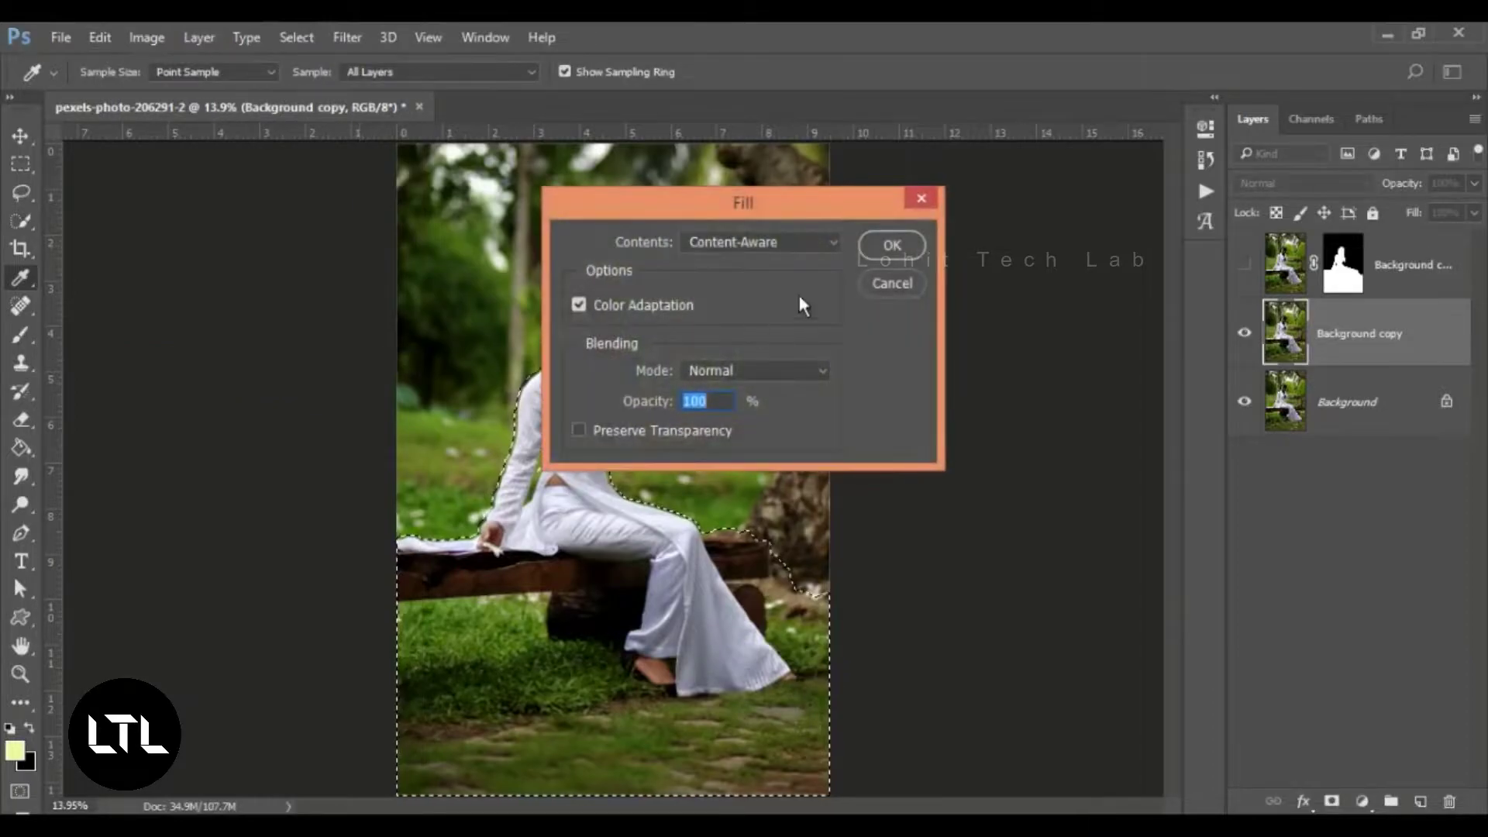
click(881, 253)
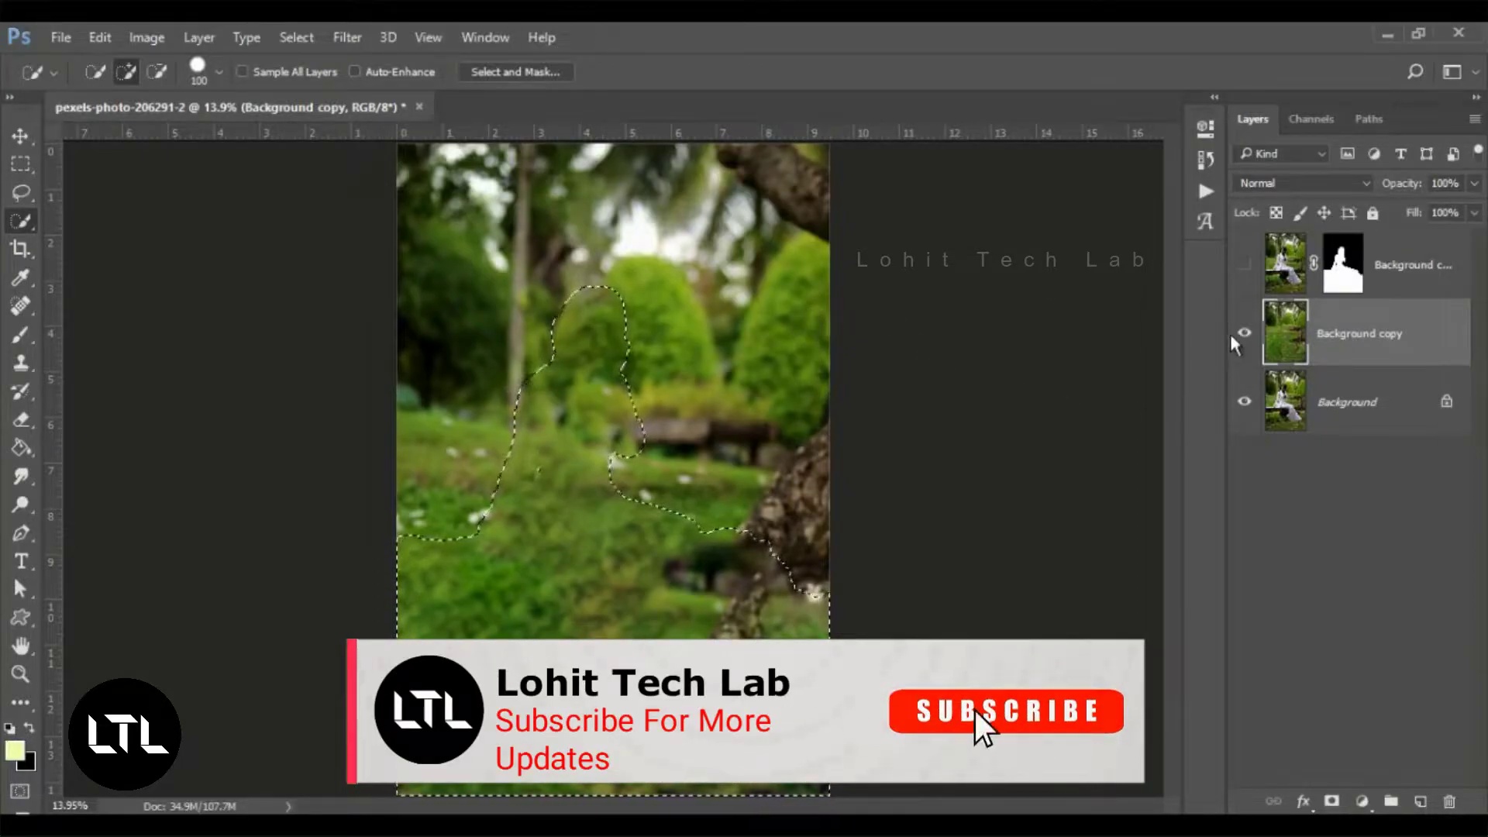
key(ctrl+d)
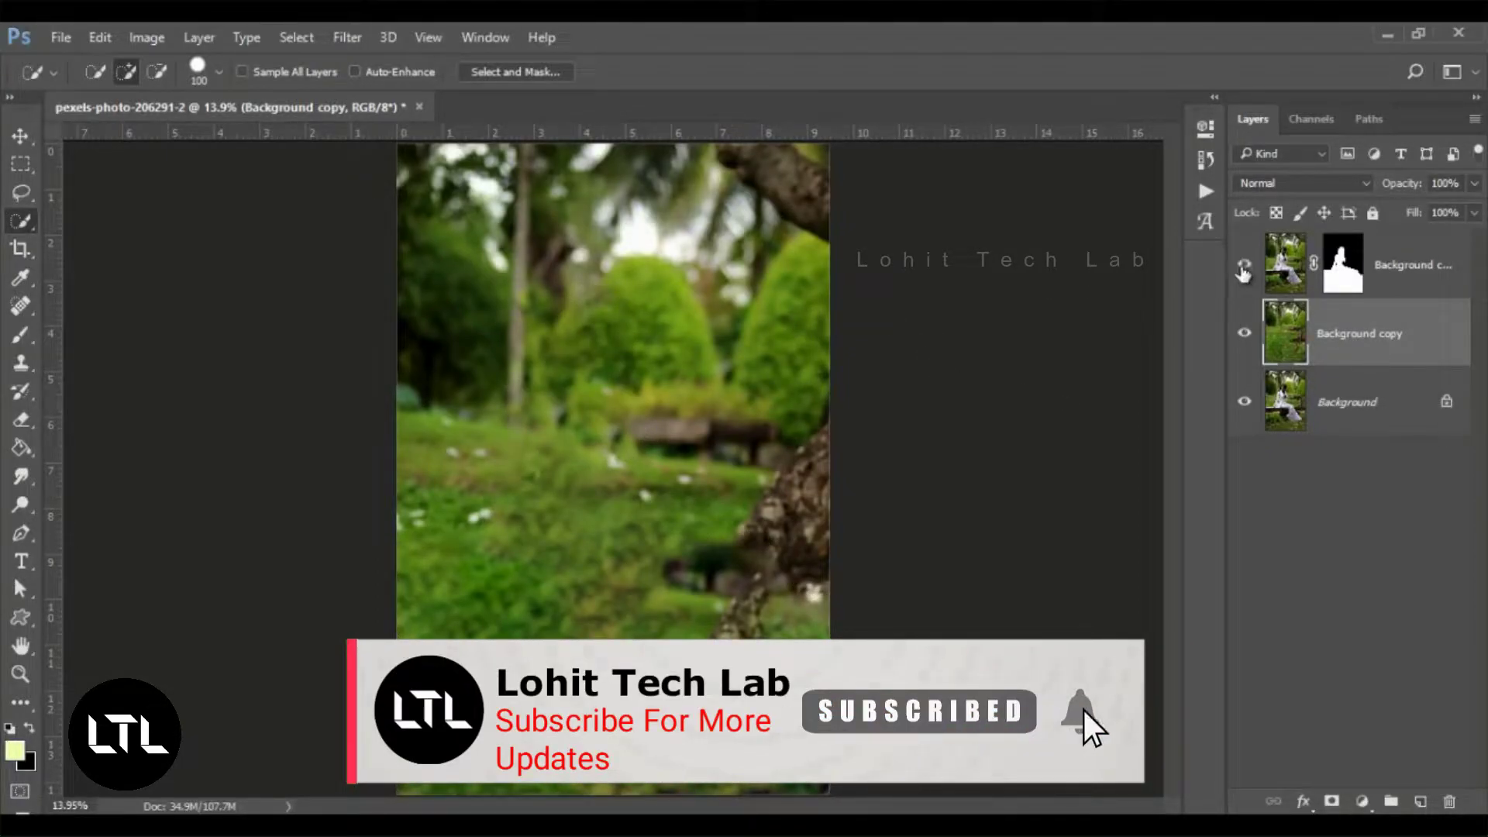
click(1243, 269)
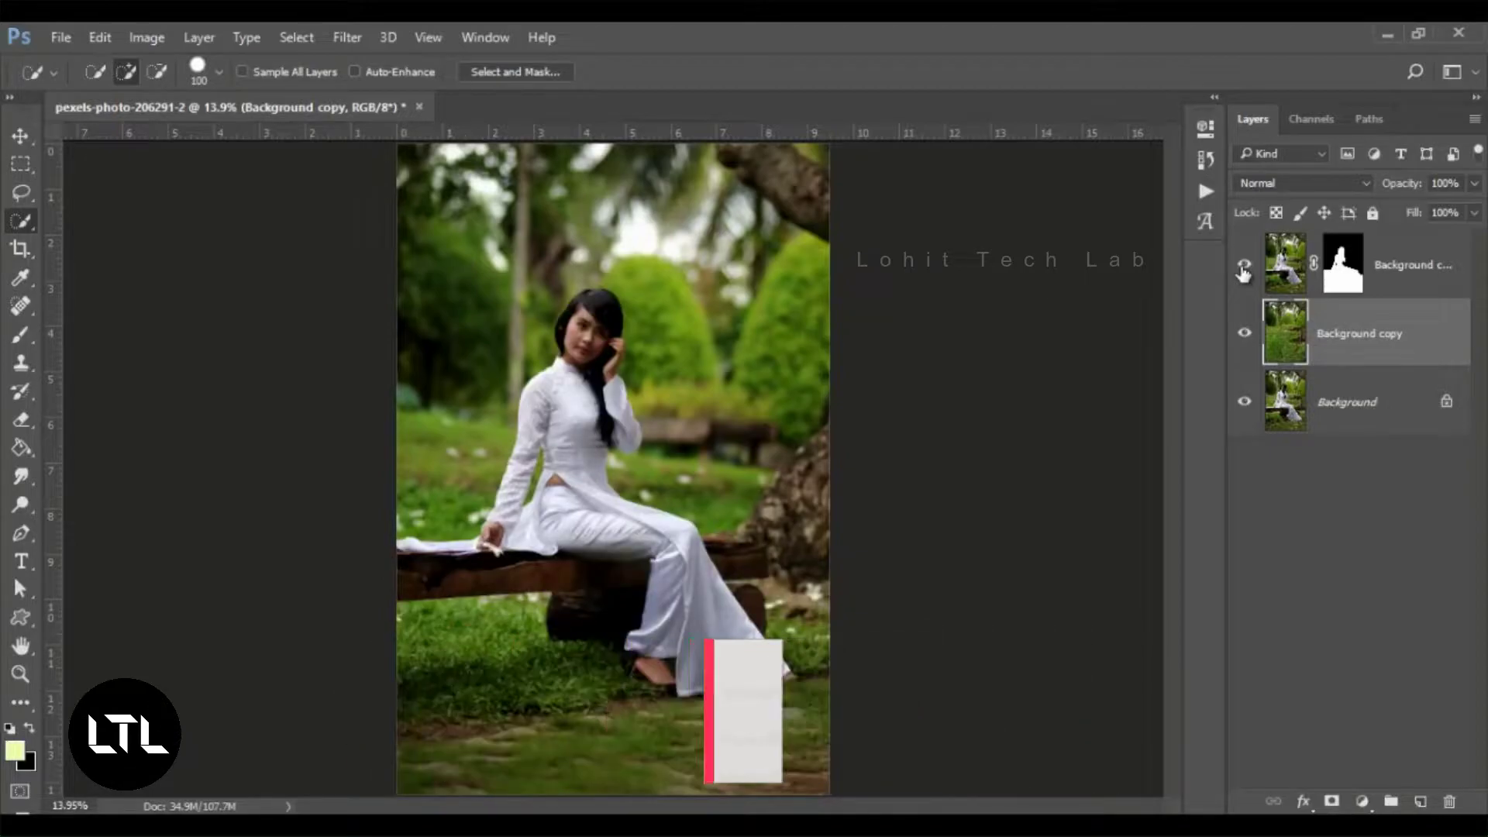
click(1242, 269)
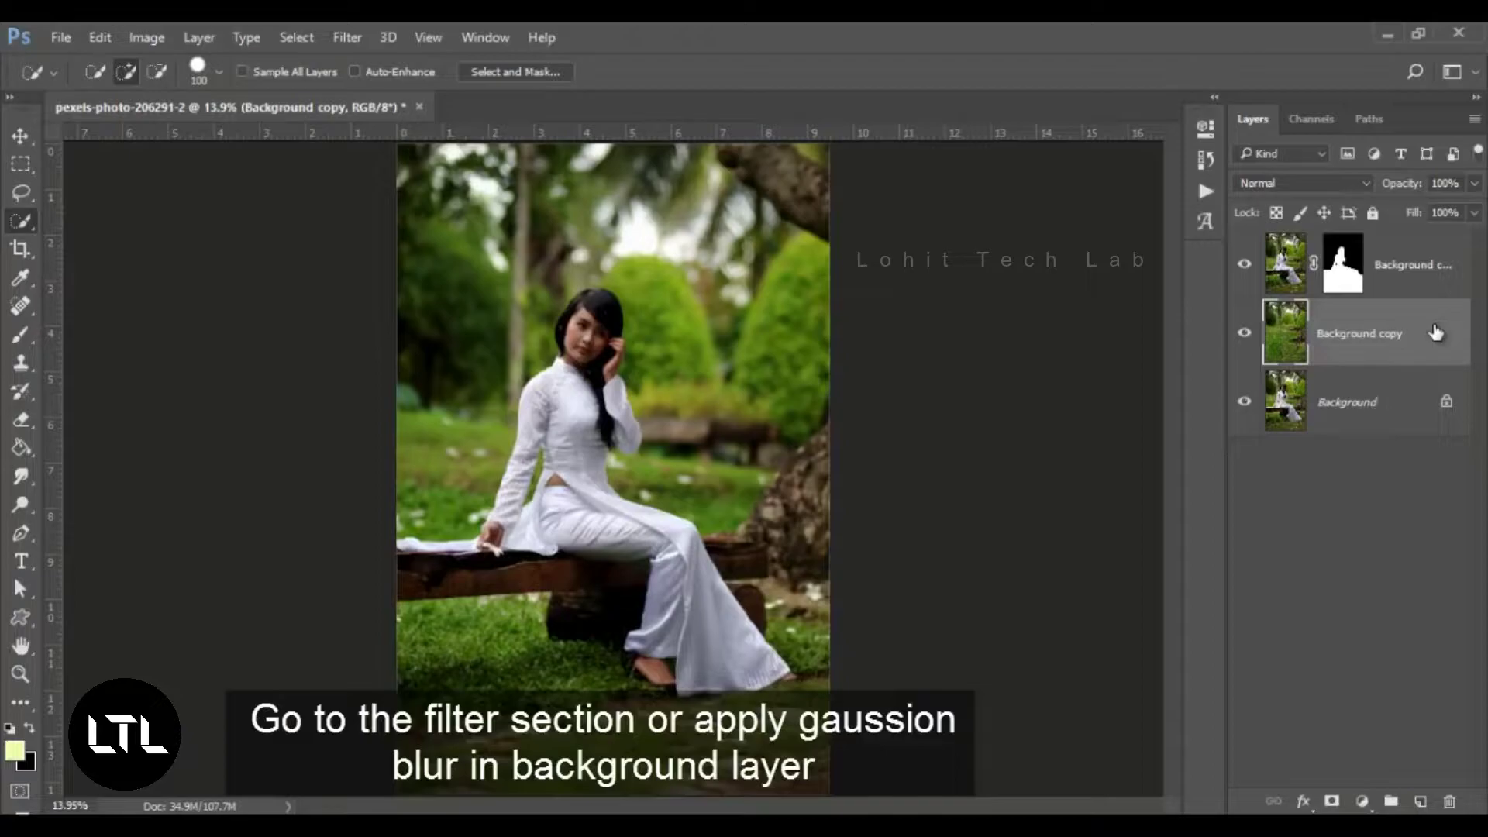
Apply a 72.6-pixel Gaussian Blur to the Background copy layer.
click(353, 40)
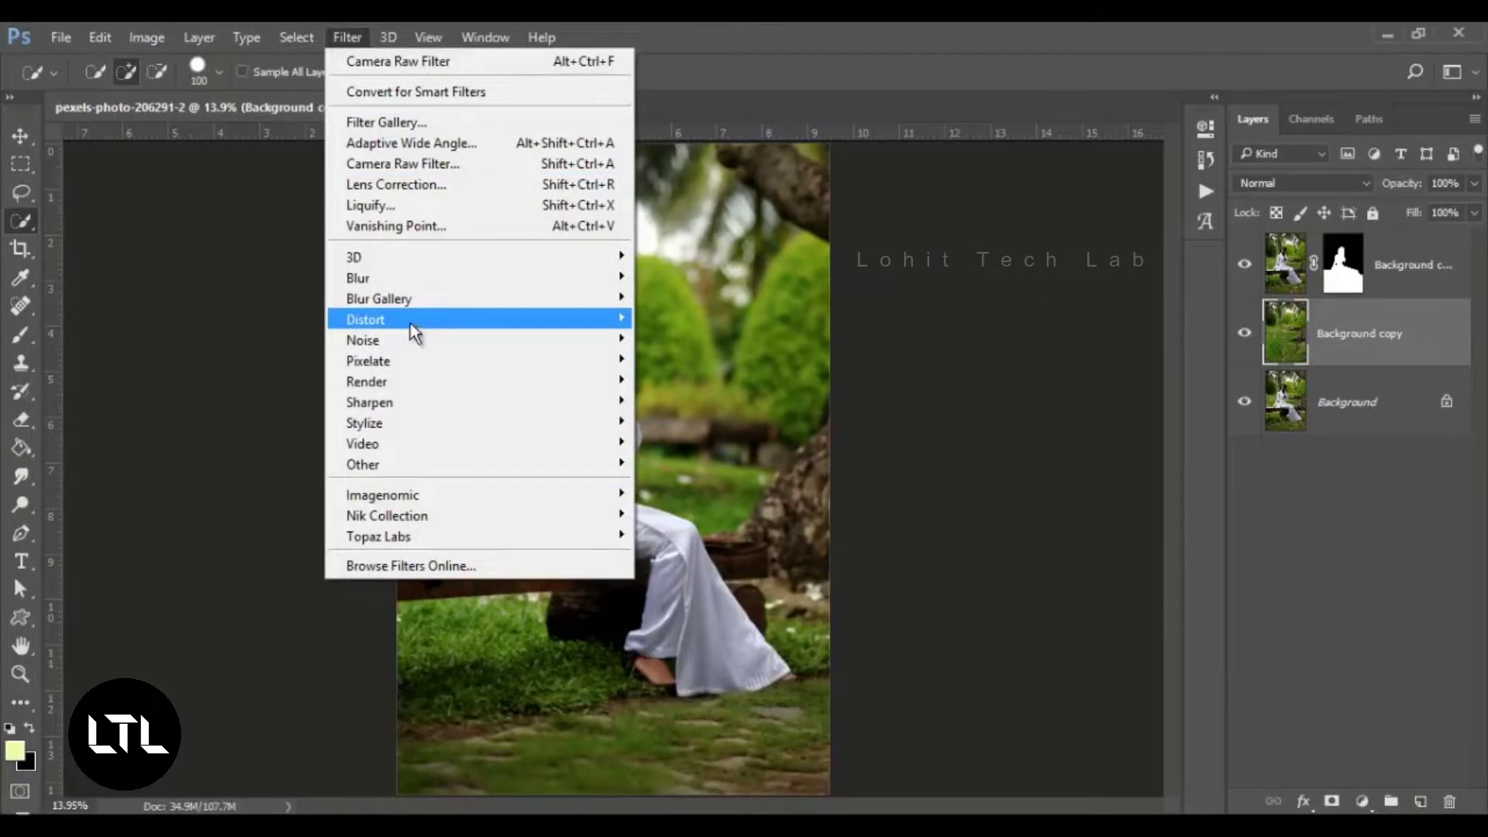
mouse_move(384, 278)
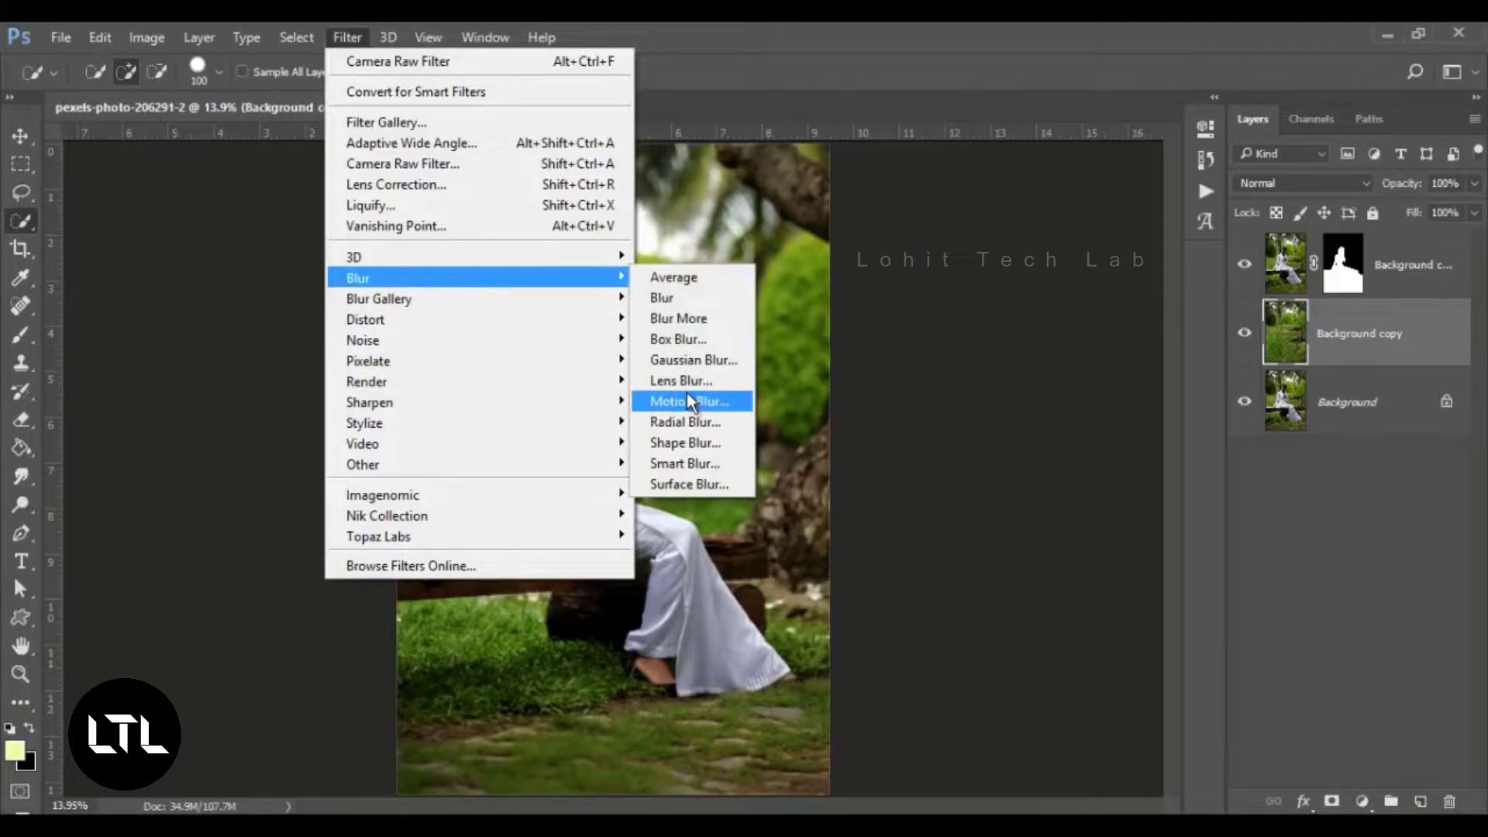
click(711, 363)
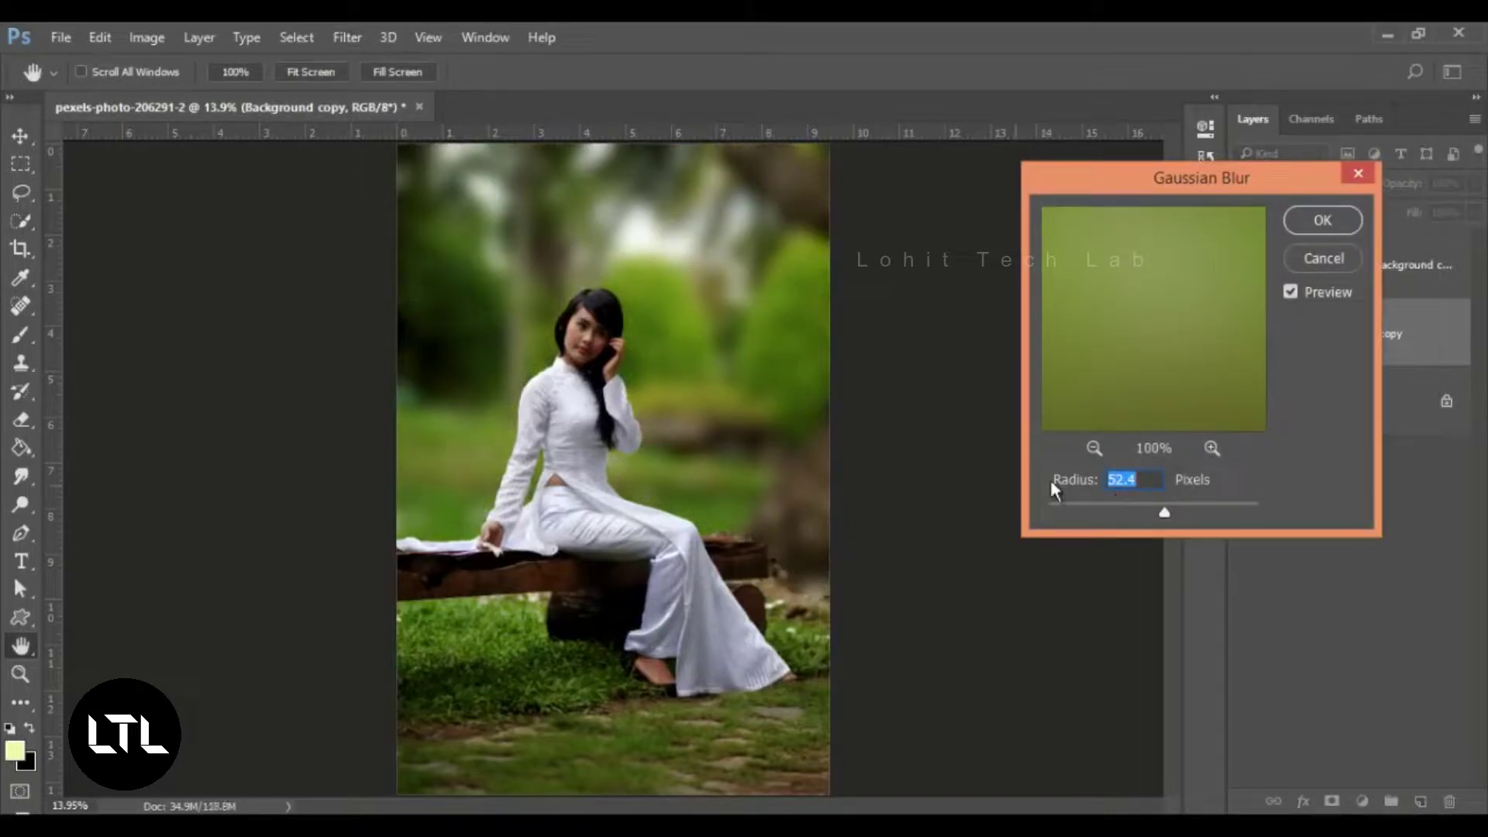
drag(1164, 513, 1173, 516)
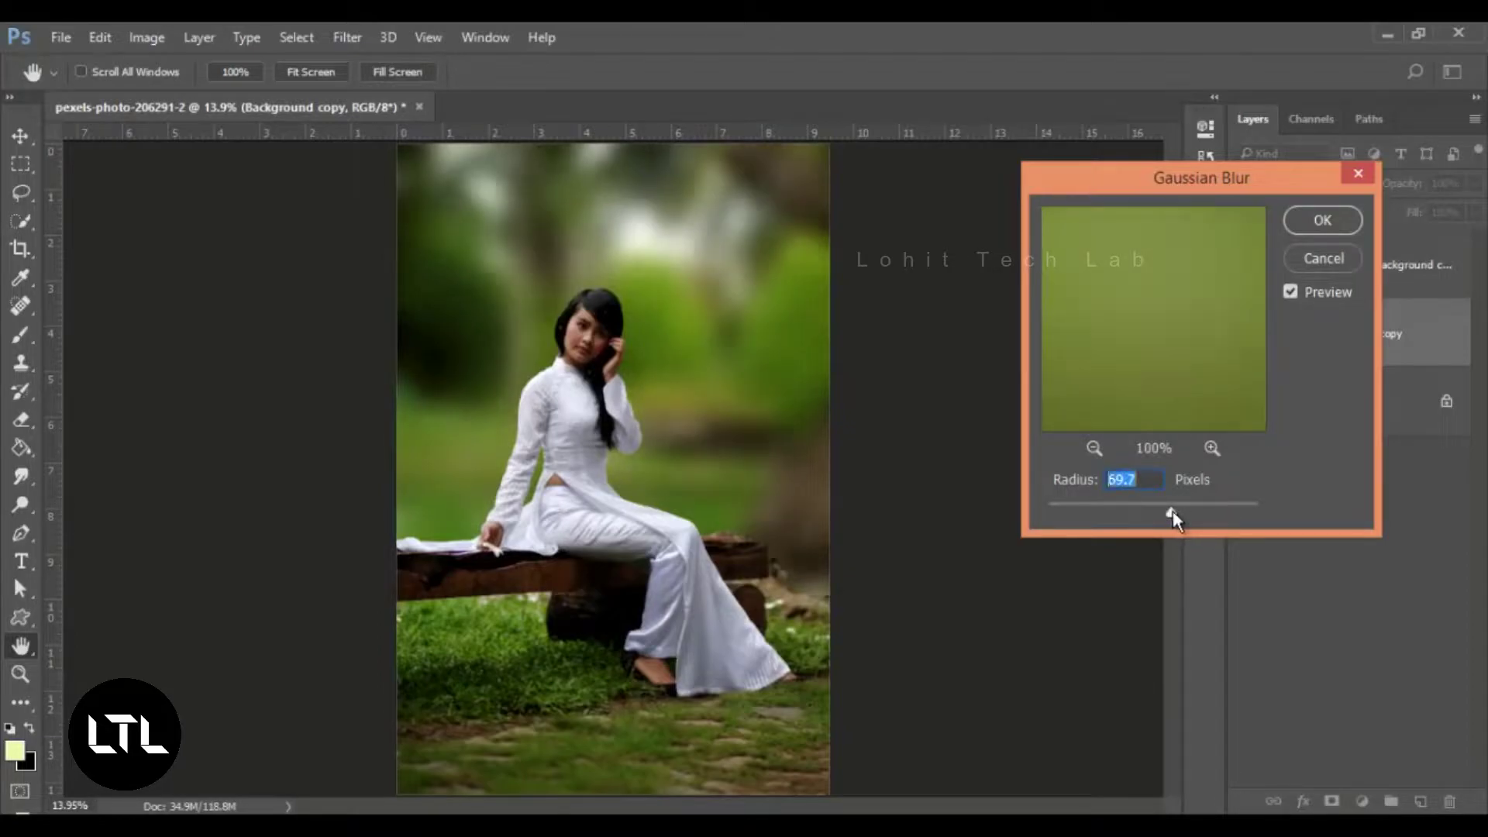
click(1320, 221)
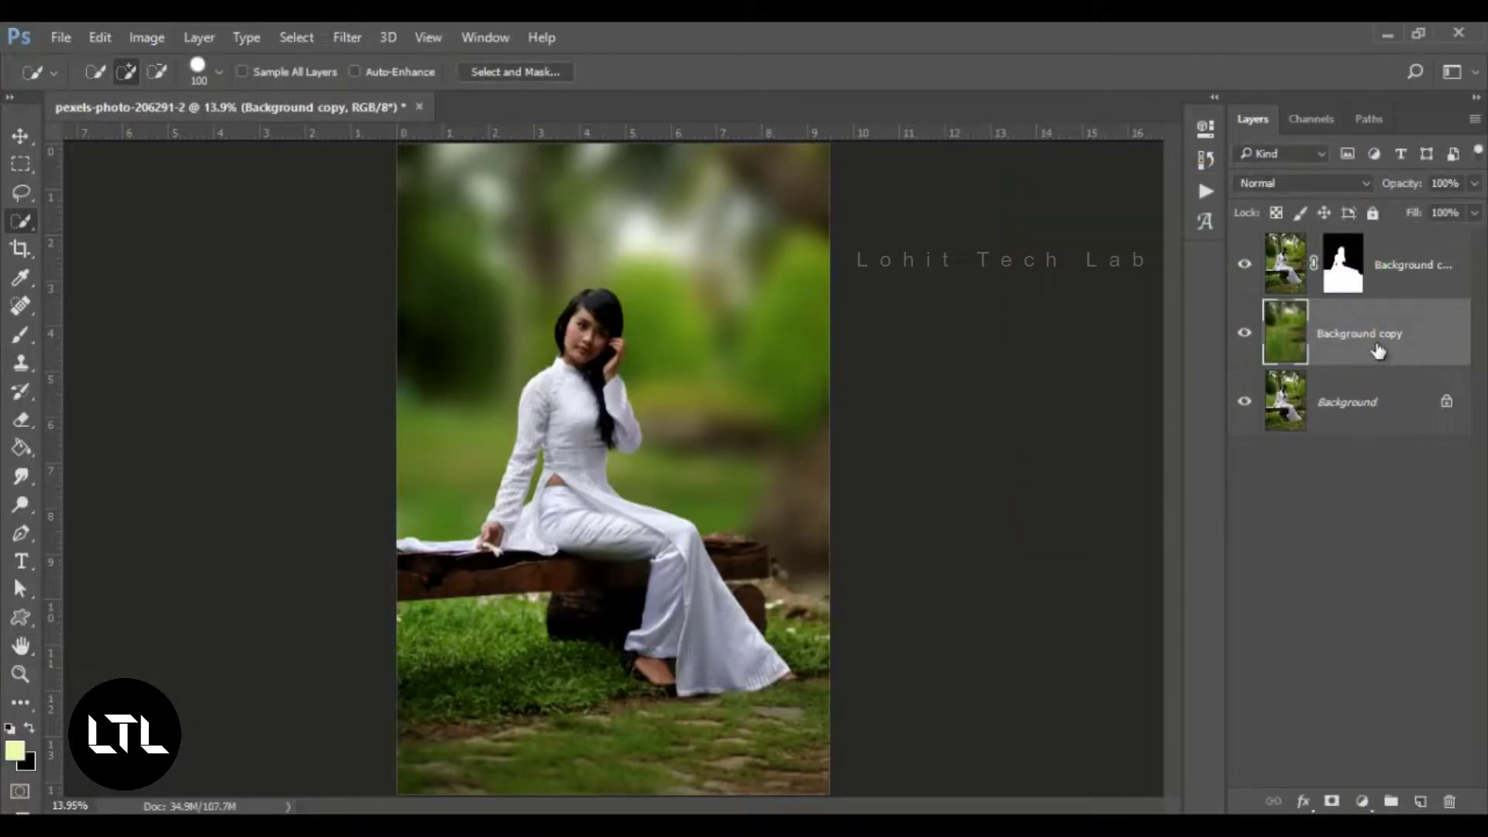
key(b)
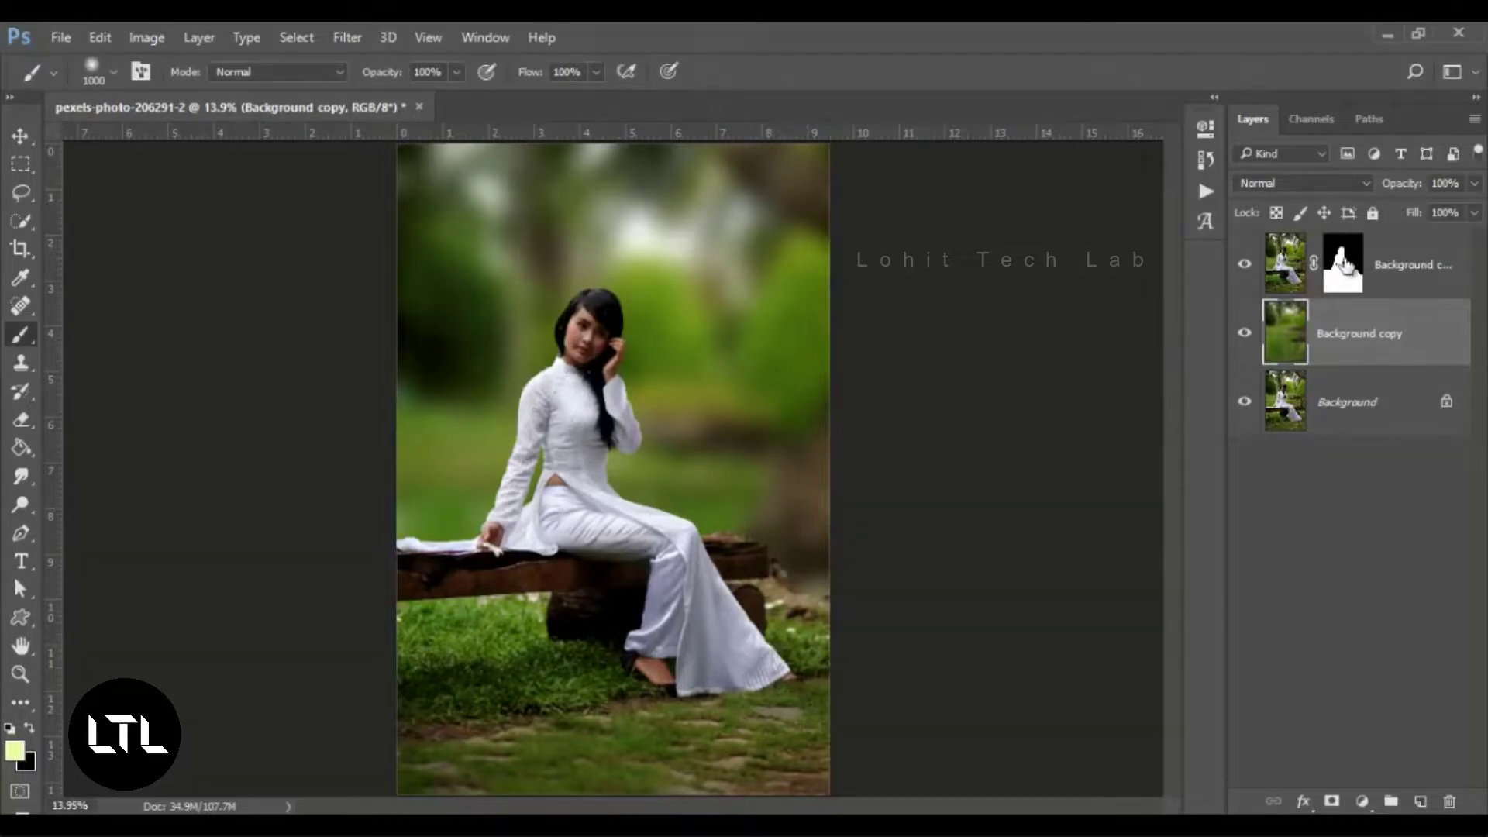
click(1344, 268)
key(x)
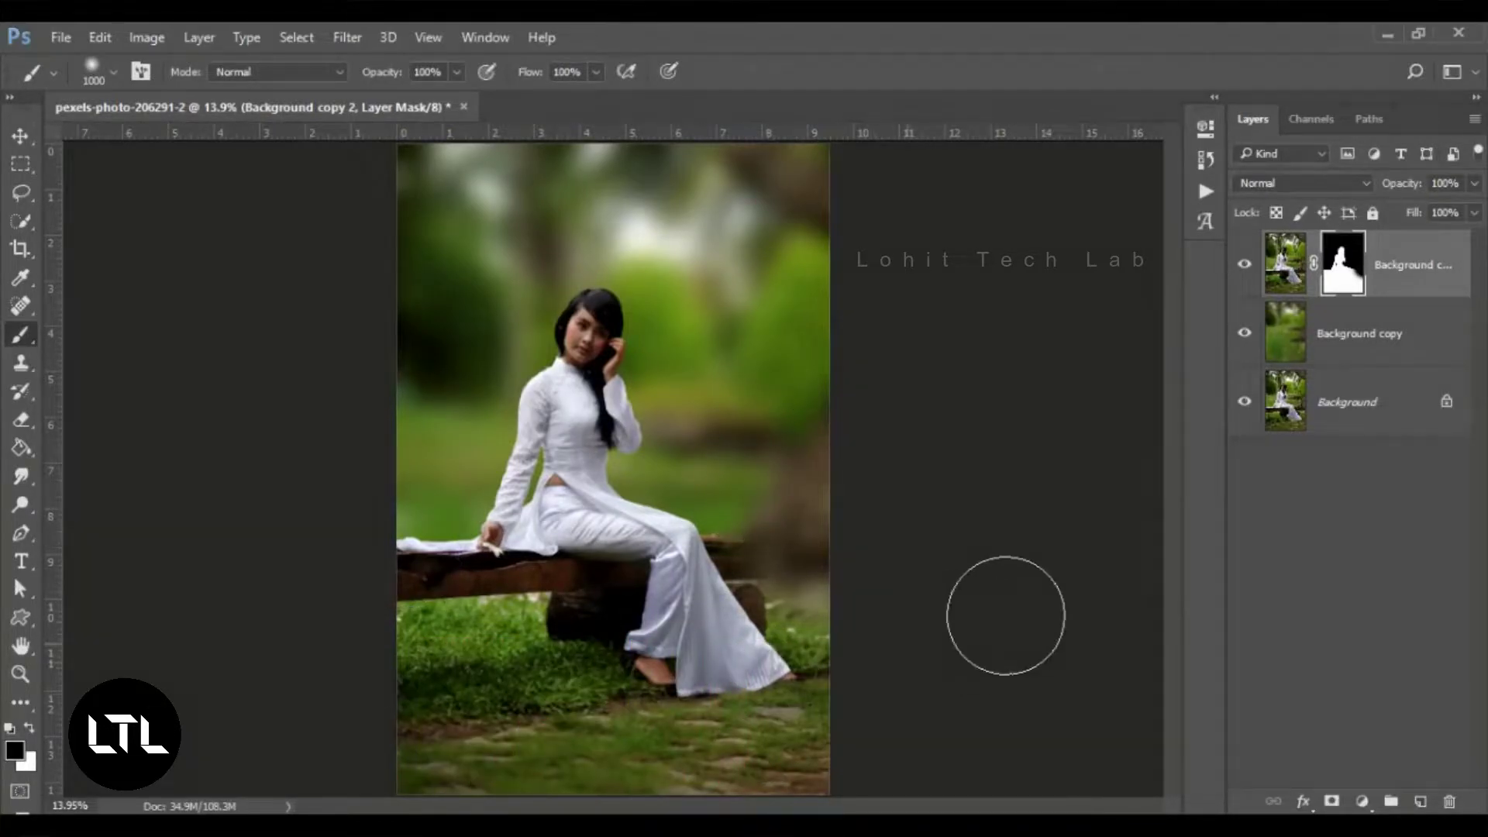
alt+click(1248, 413)
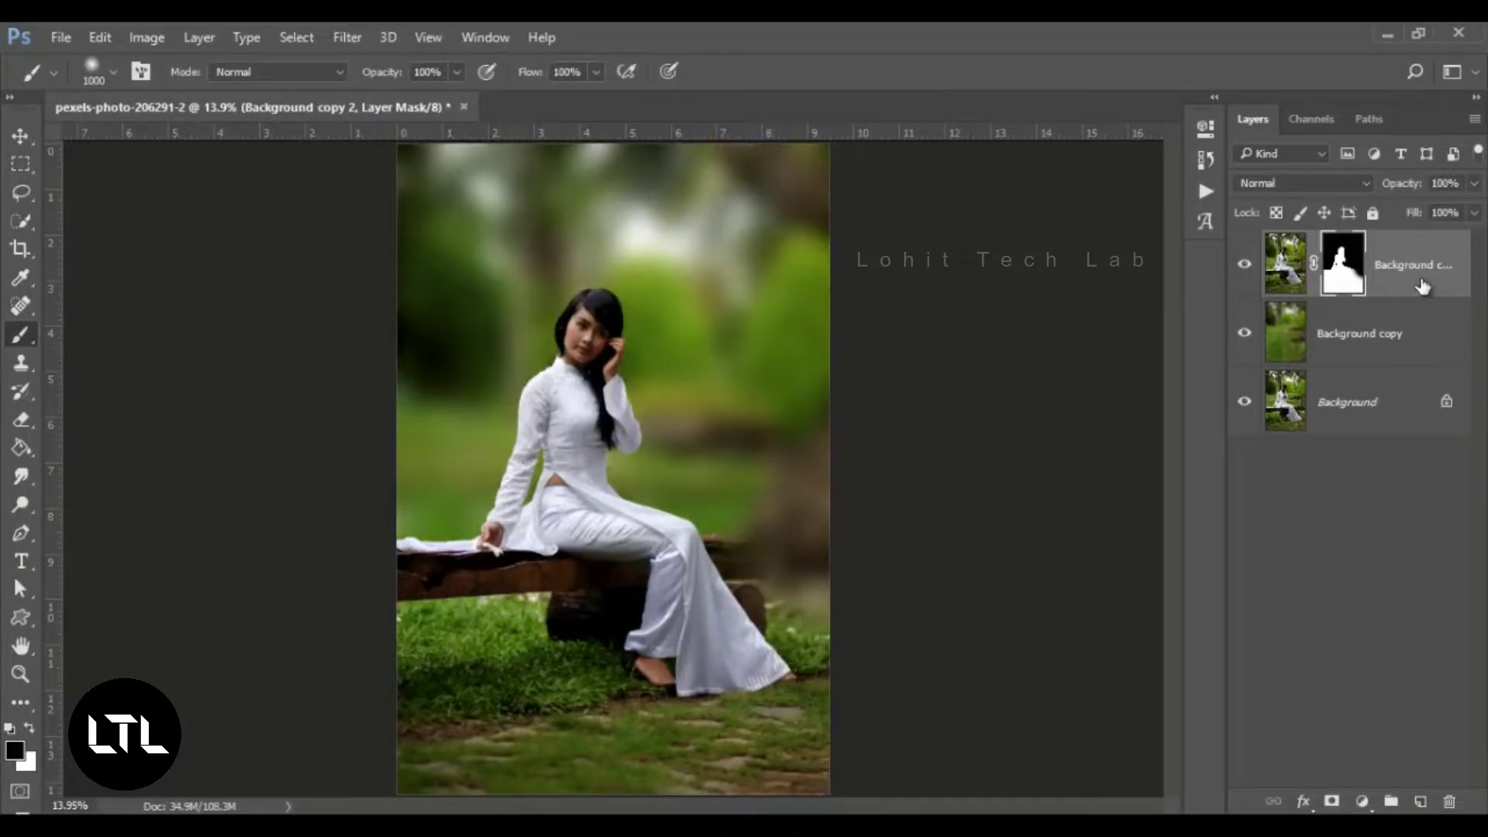
key(ctrl+2)
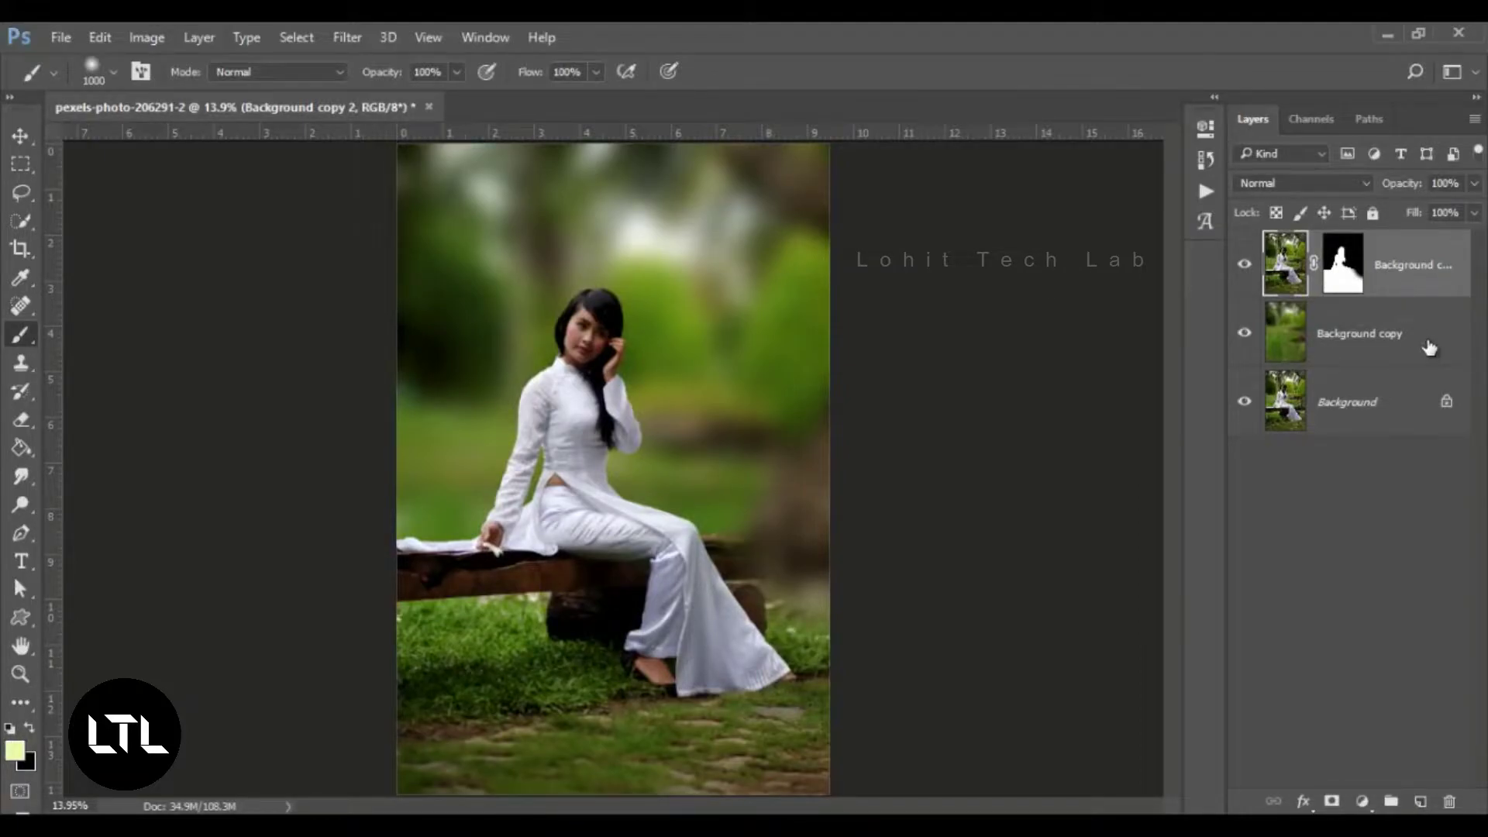
click(1428, 342)
Add a Gradient Map adjustment and change its gradient stop colour to white.
click(1364, 803)
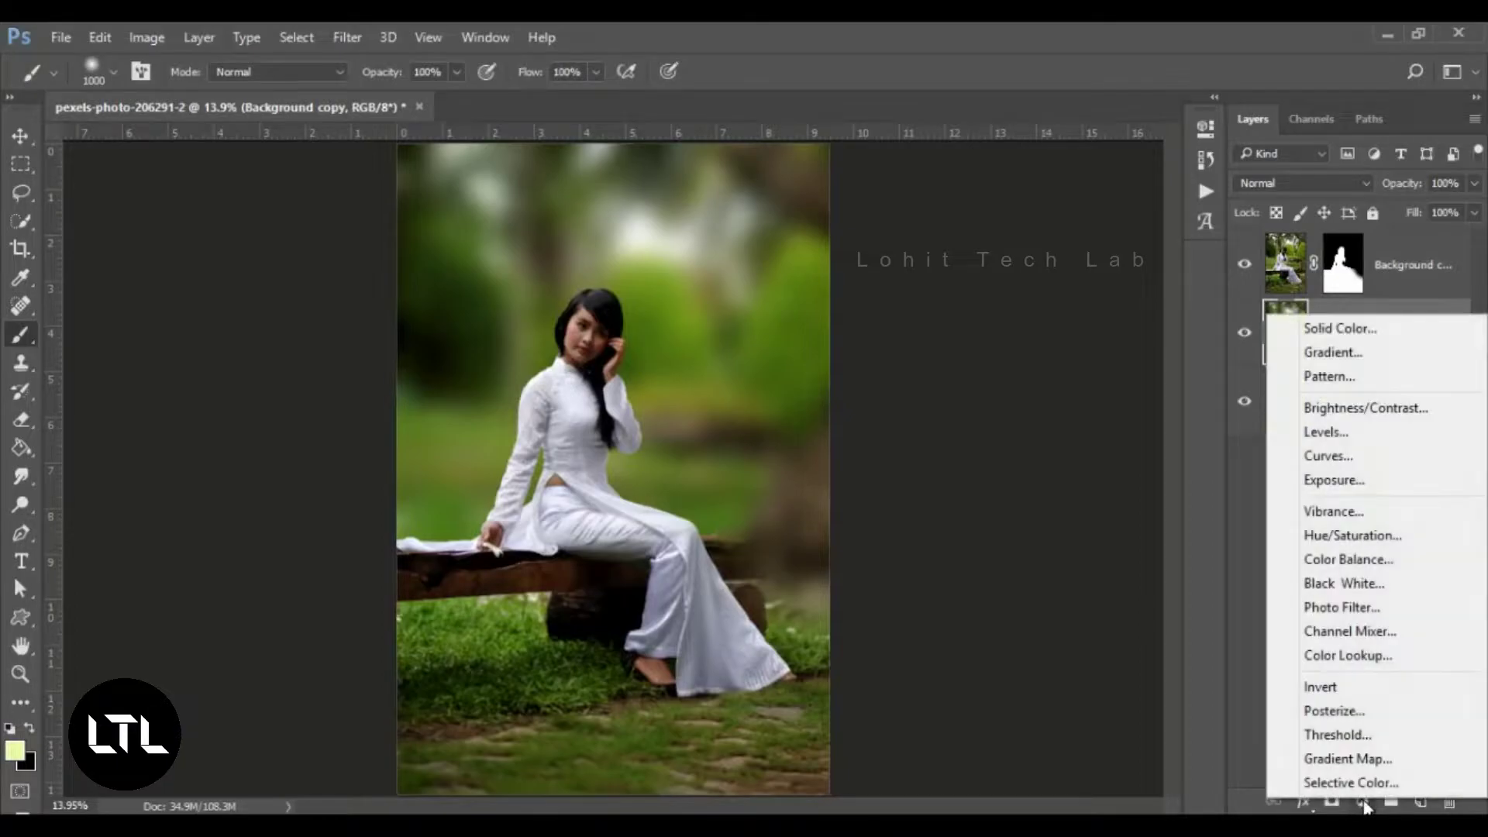
click(1370, 760)
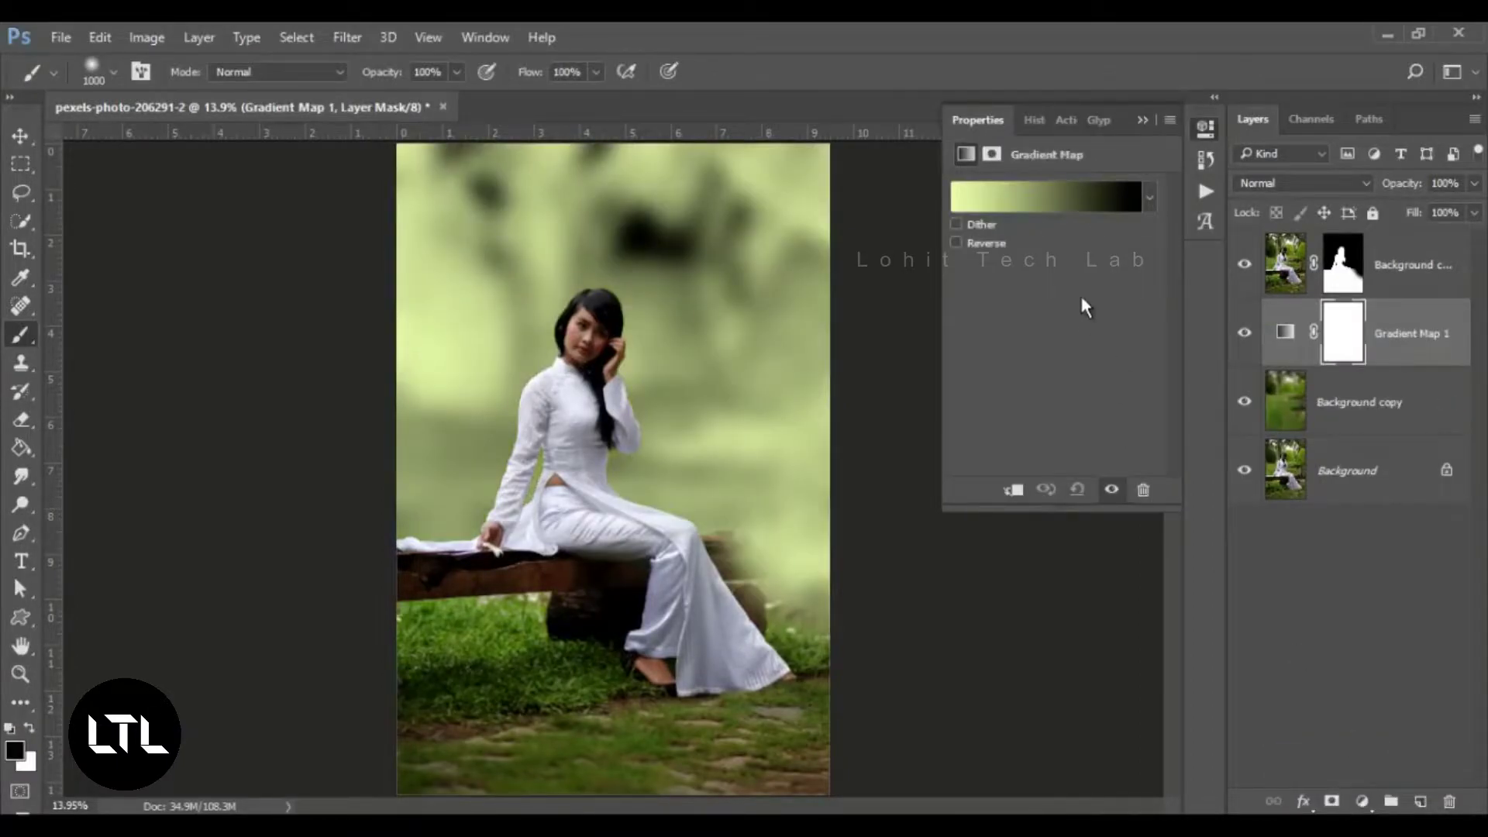
click(1044, 203)
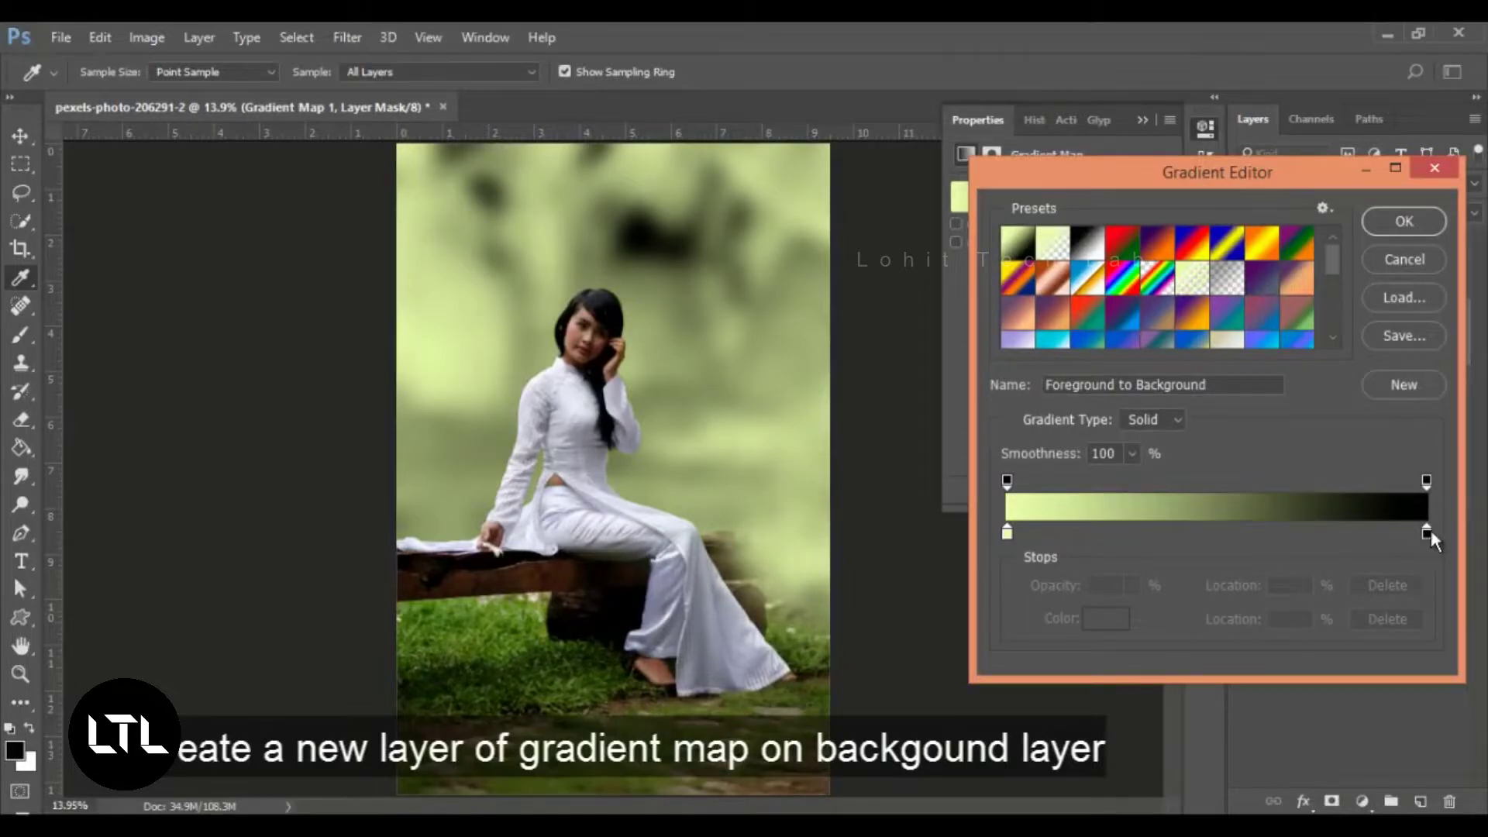
click(1426, 533)
click(1105, 618)
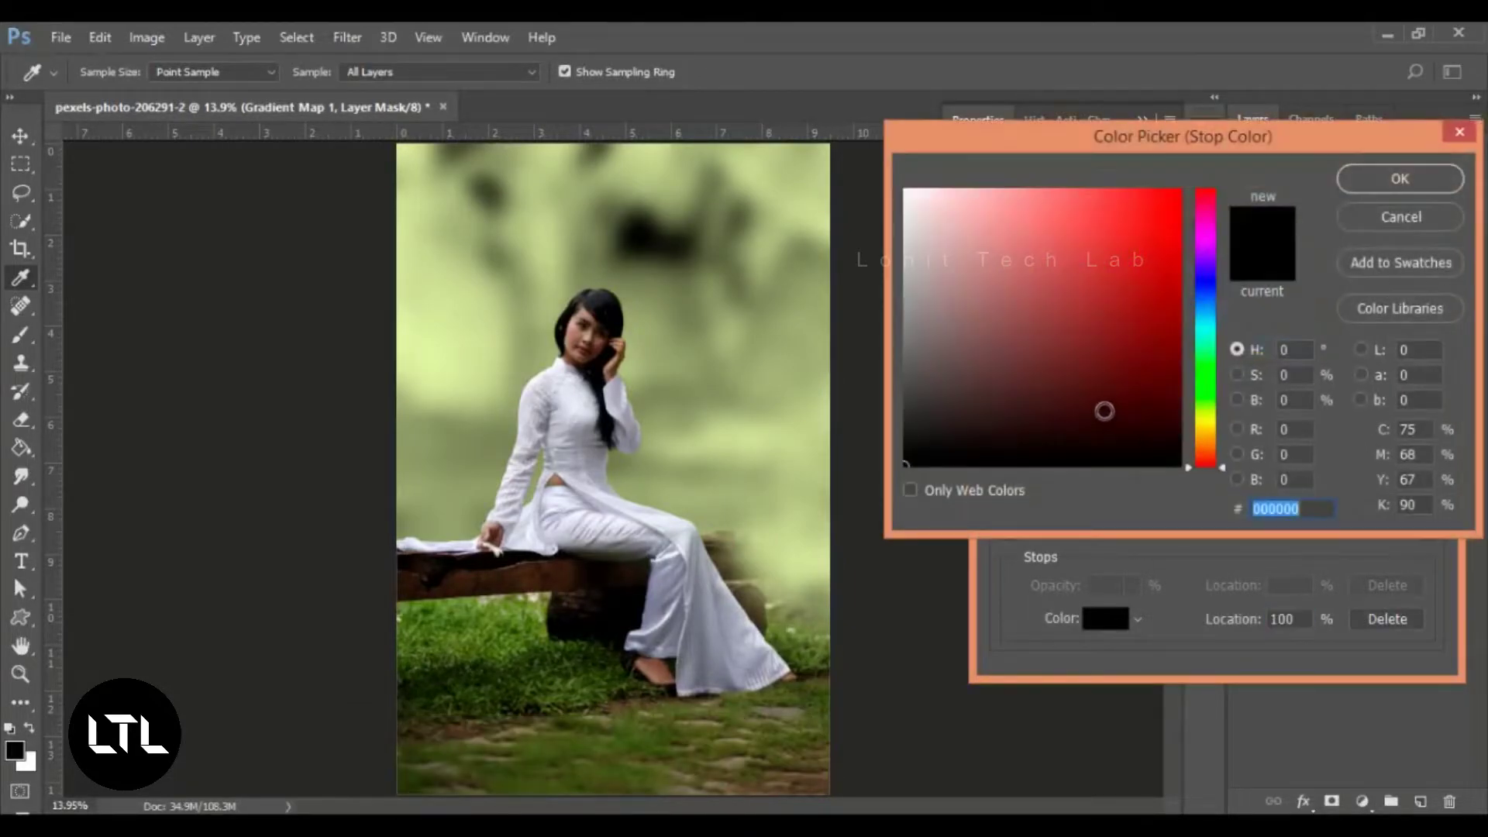
drag(1102, 411, 907, 197)
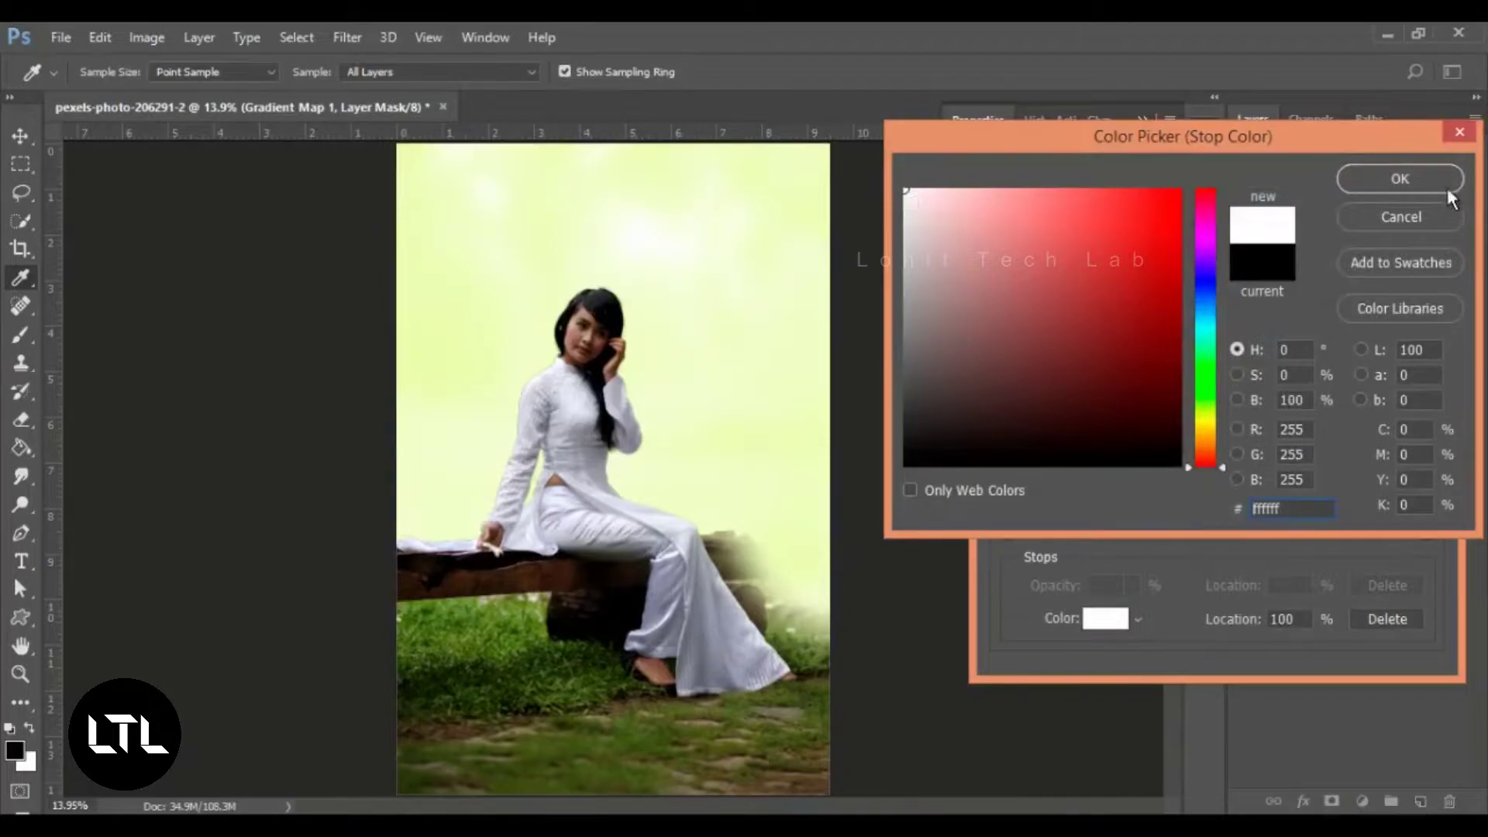
click(1399, 178)
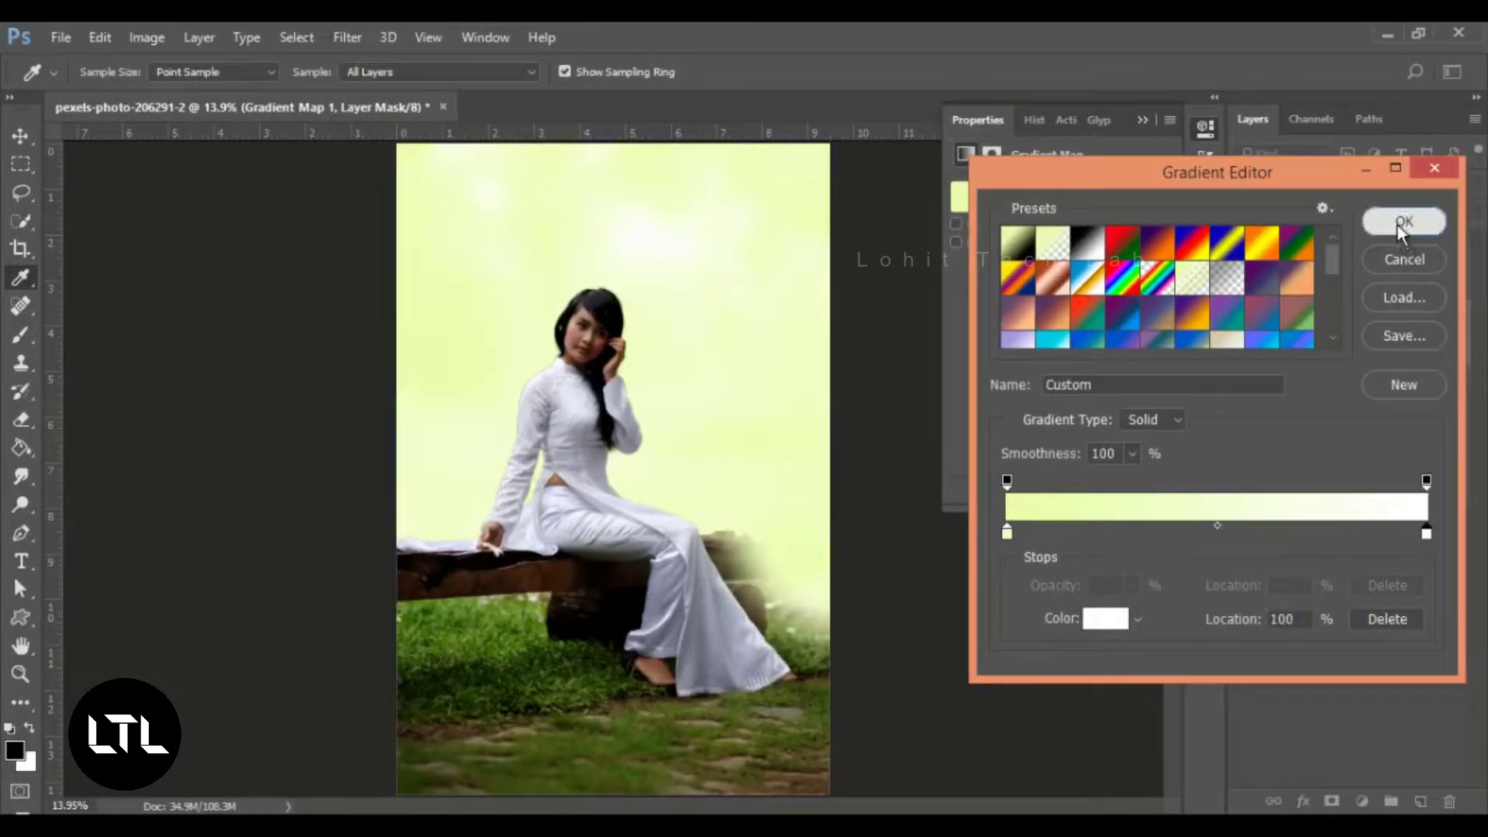
click(1398, 223)
Blend the gradient map in Soft Light at 50% opacity, comparing it on and off.
click(1342, 186)
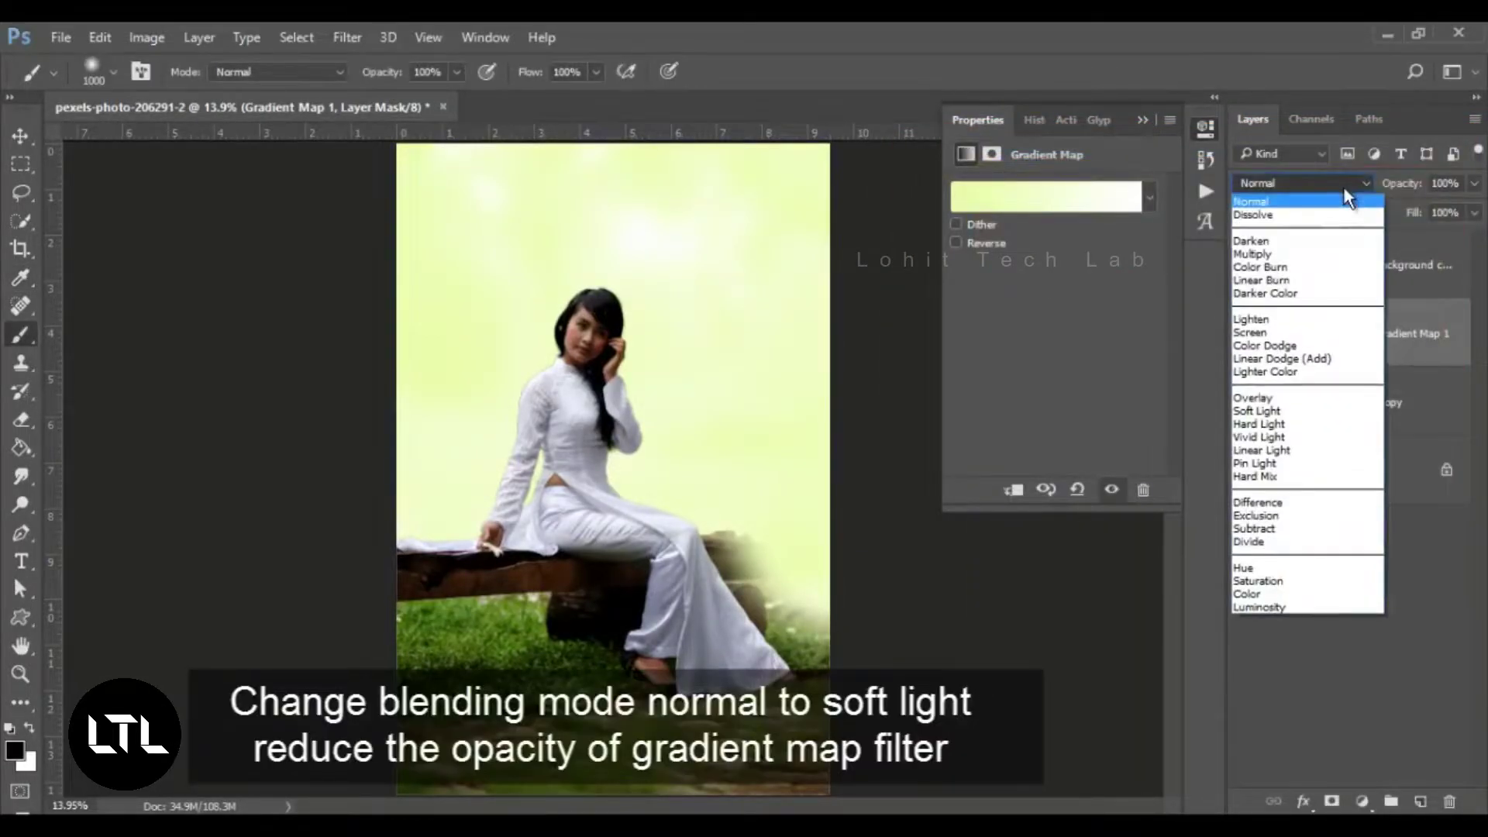
click(1305, 412)
drag(1414, 188, 1374, 195)
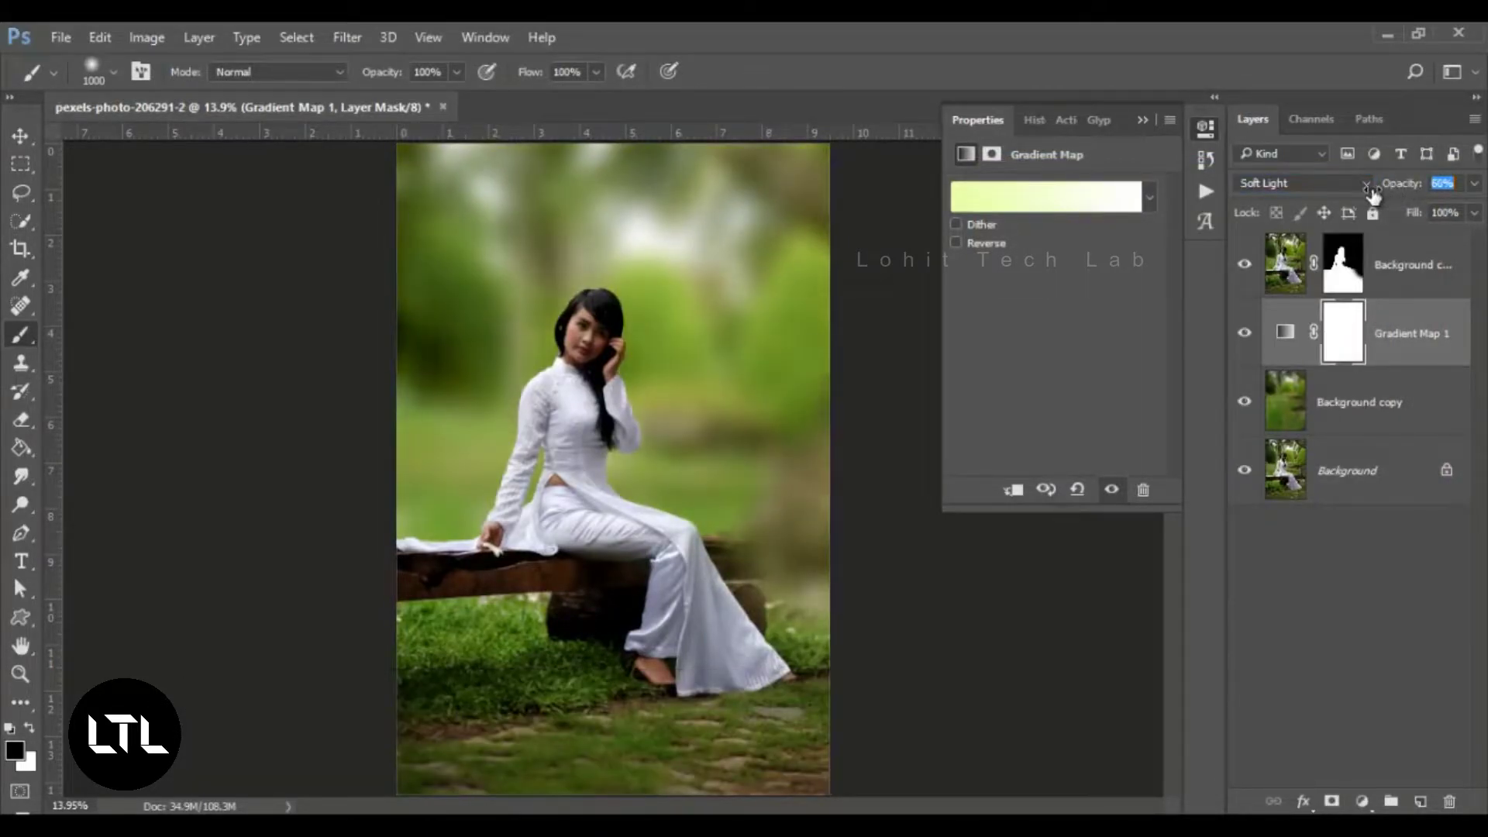
click(1244, 333)
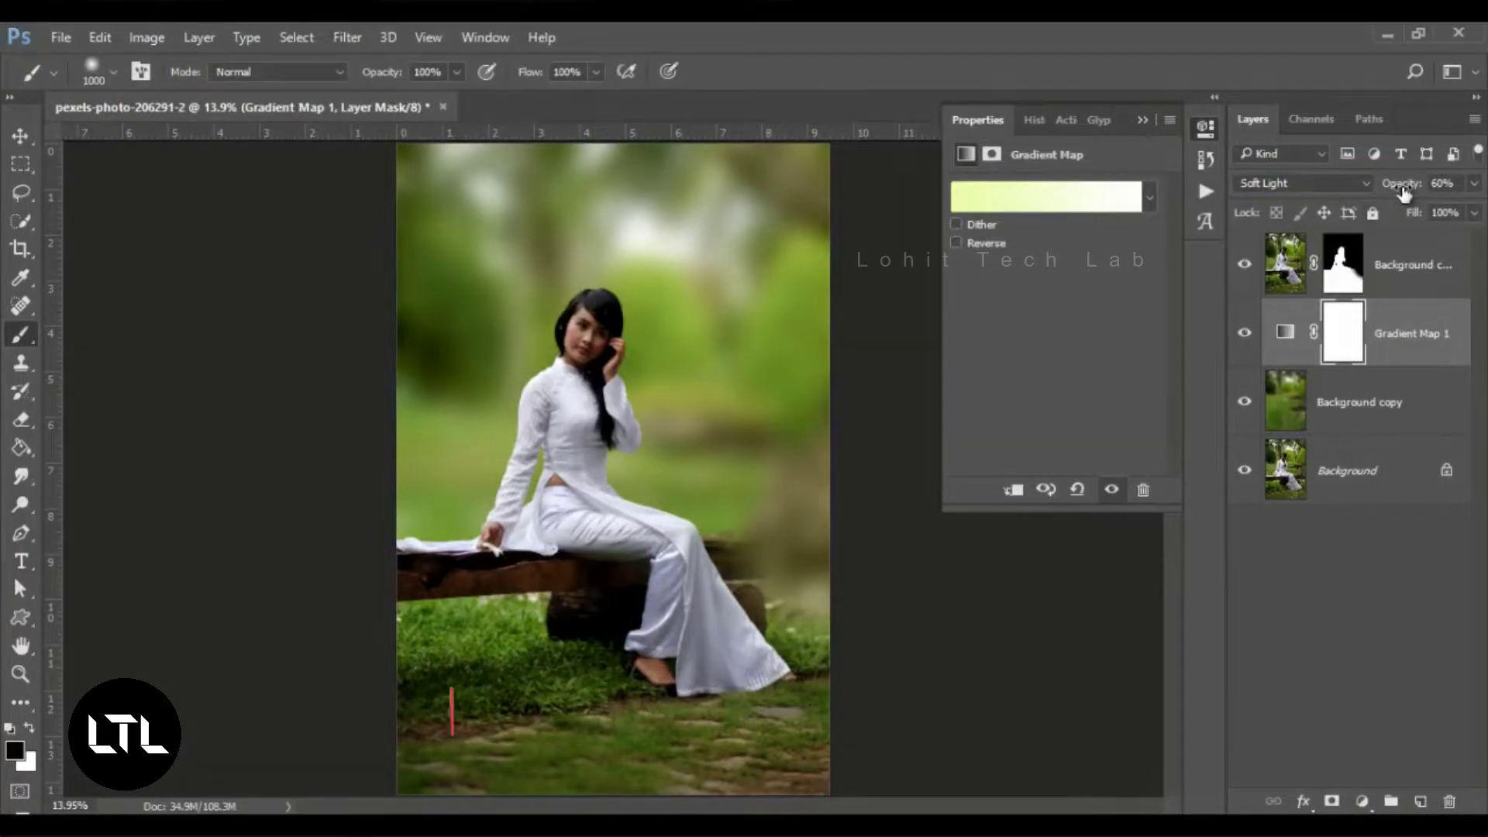
drag(1404, 193, 1393, 194)
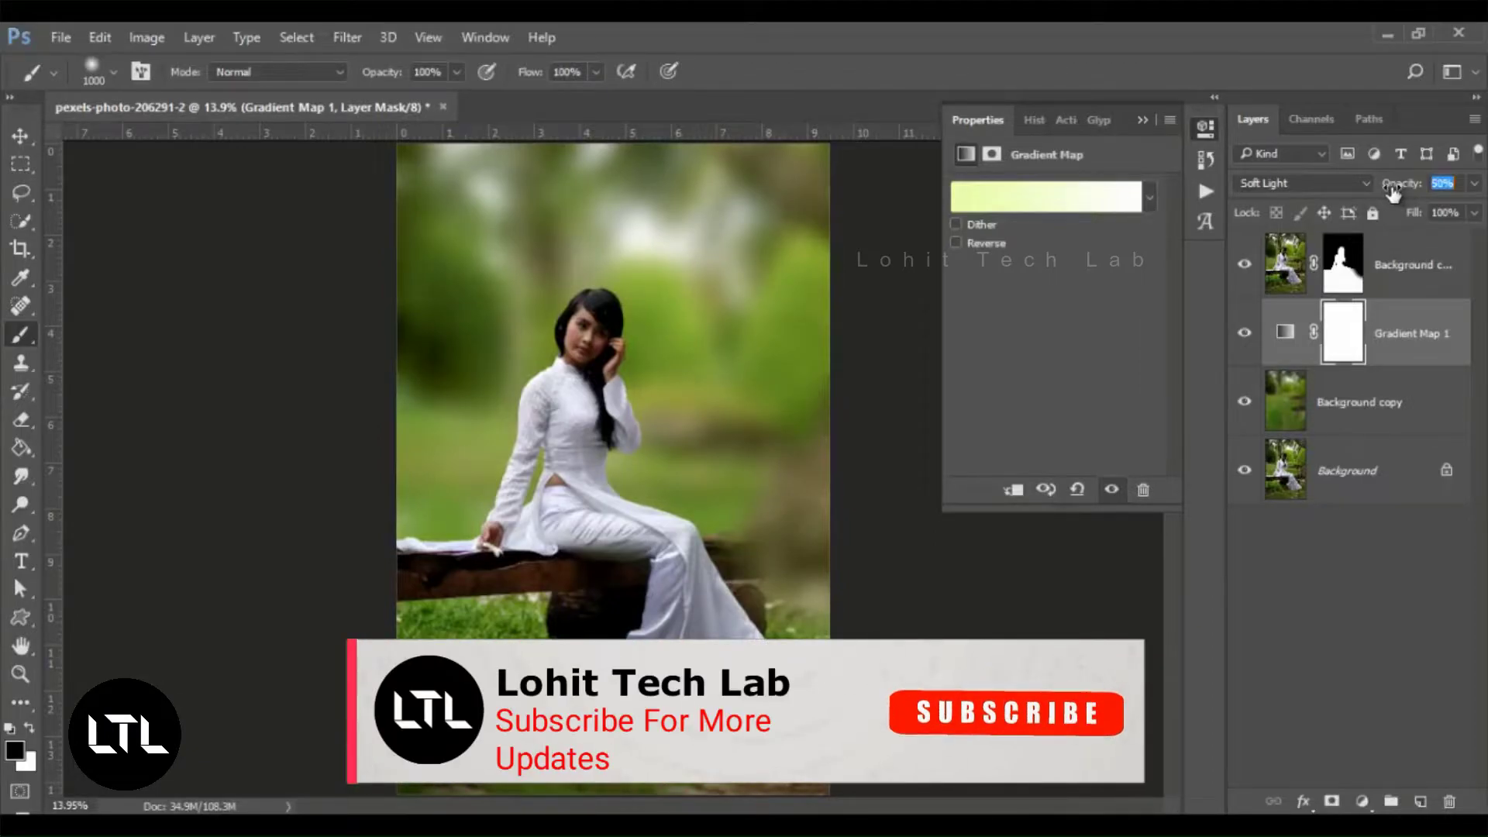
click(1244, 333)
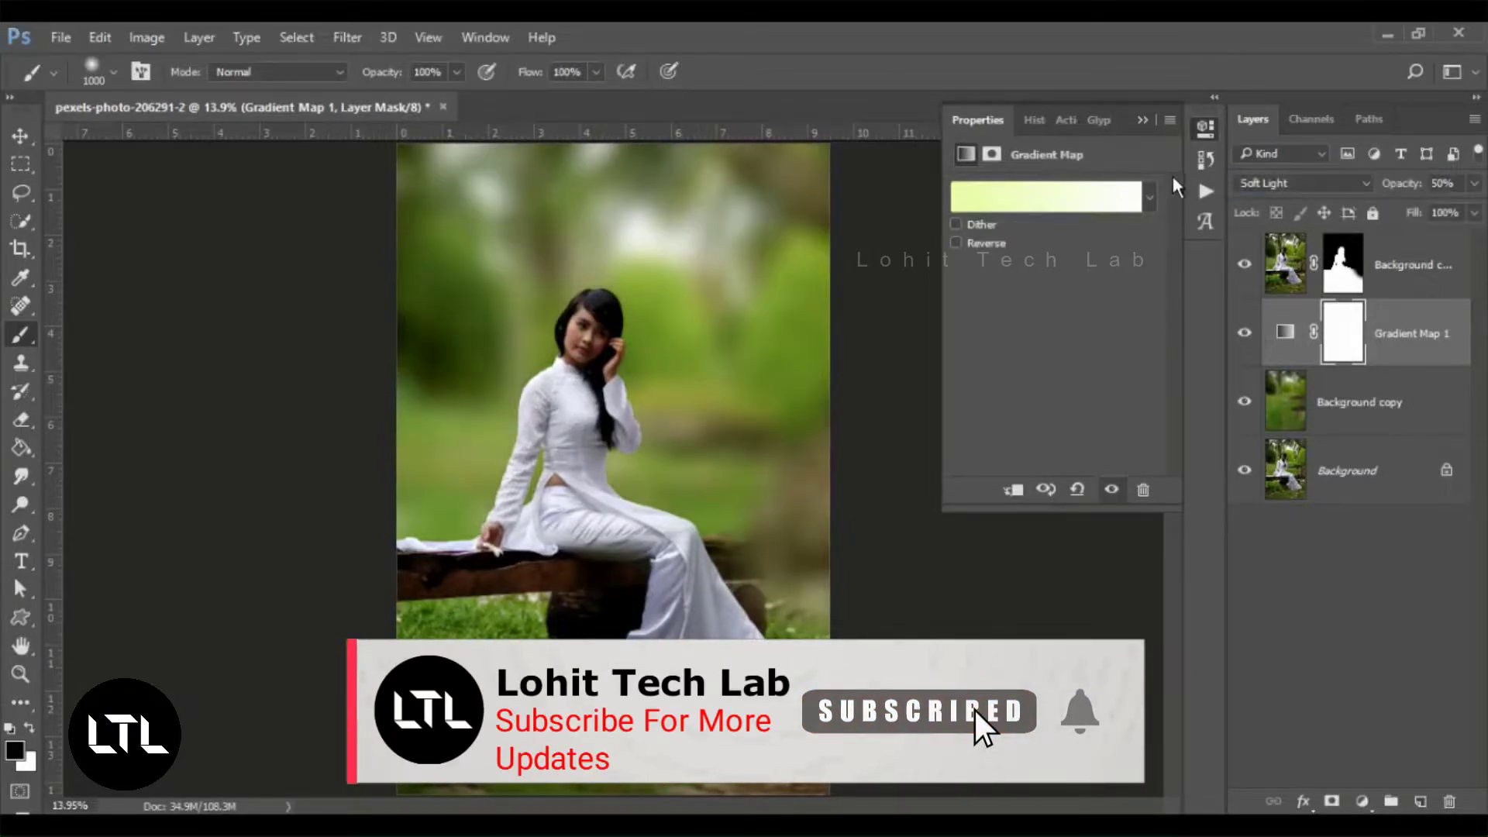
click(1145, 122)
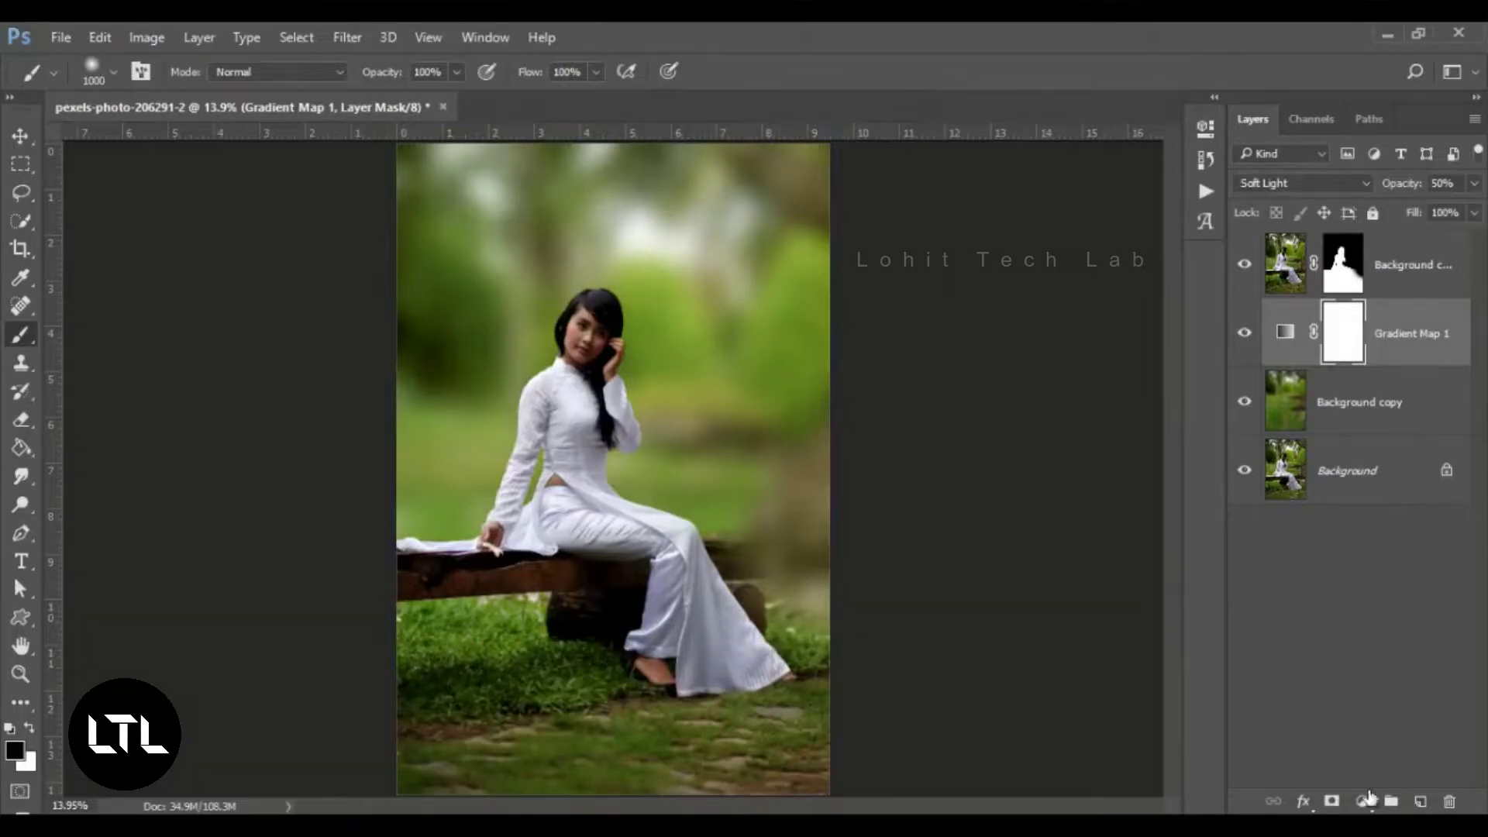
Add a Levels adjustment with output levels 33 and 250, comparing it on and off.
click(1361, 803)
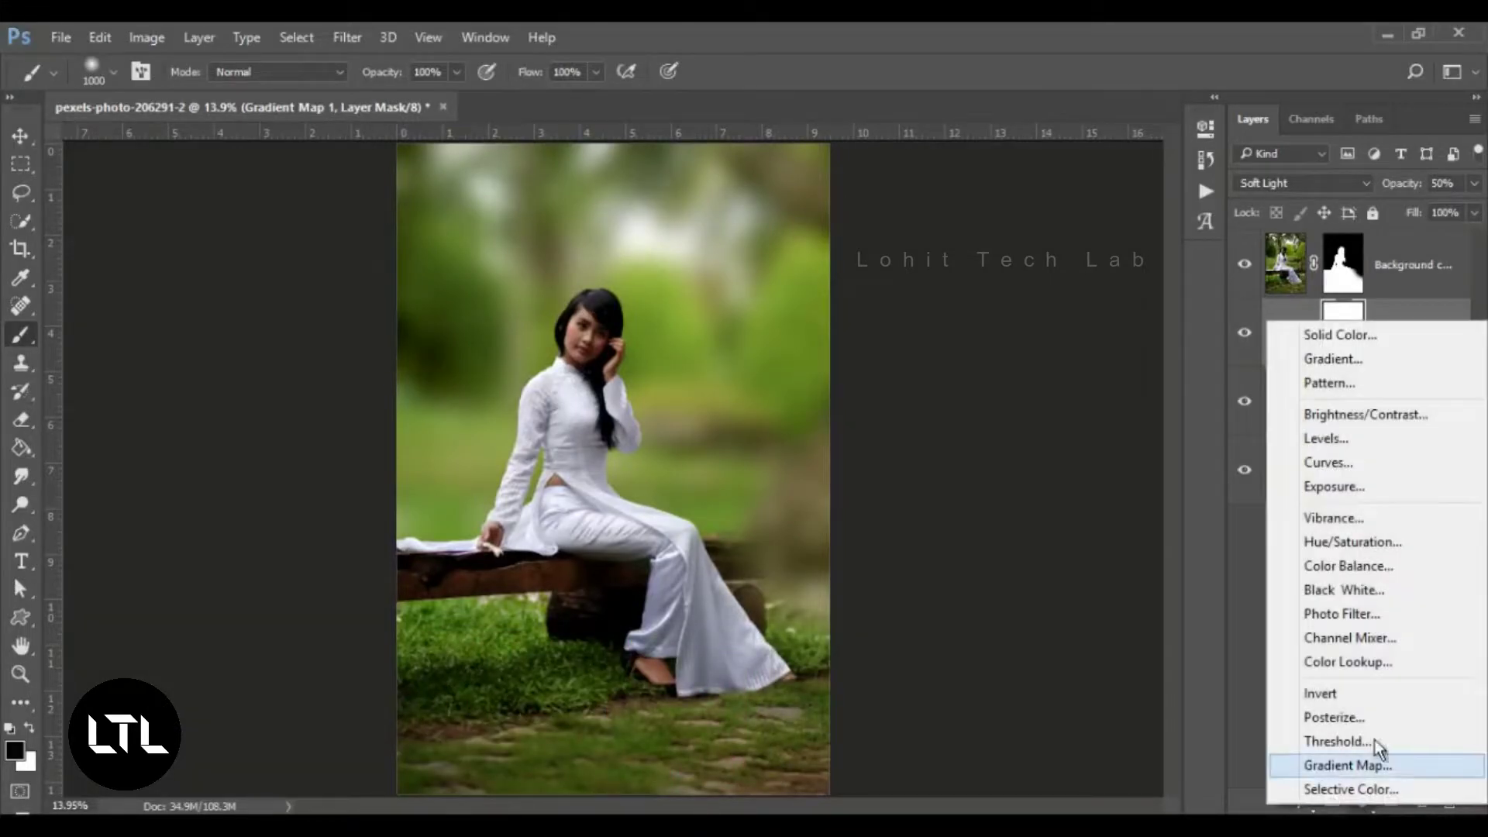
click(1338, 429)
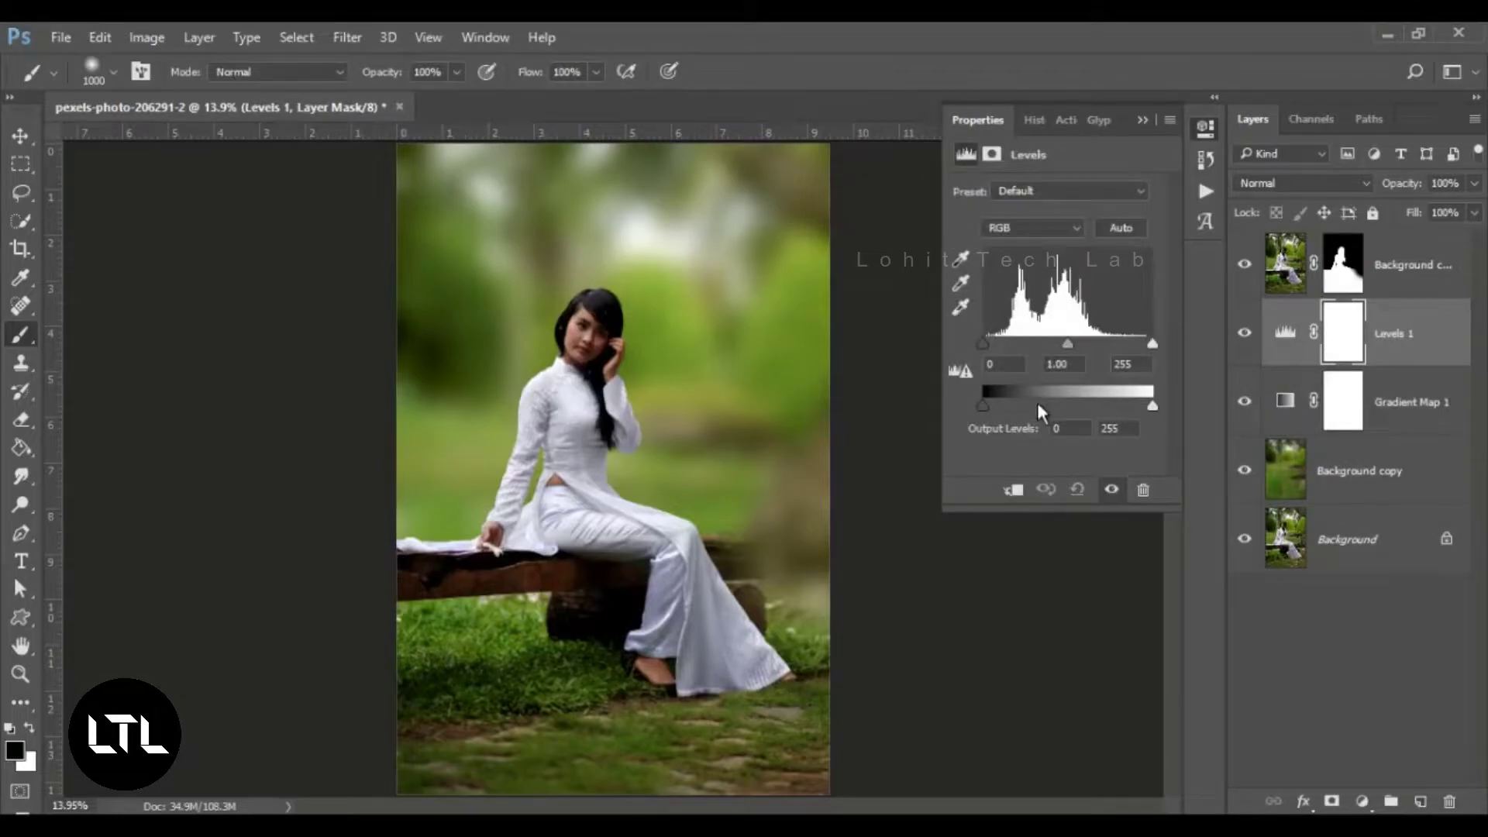
drag(983, 406, 1002, 405)
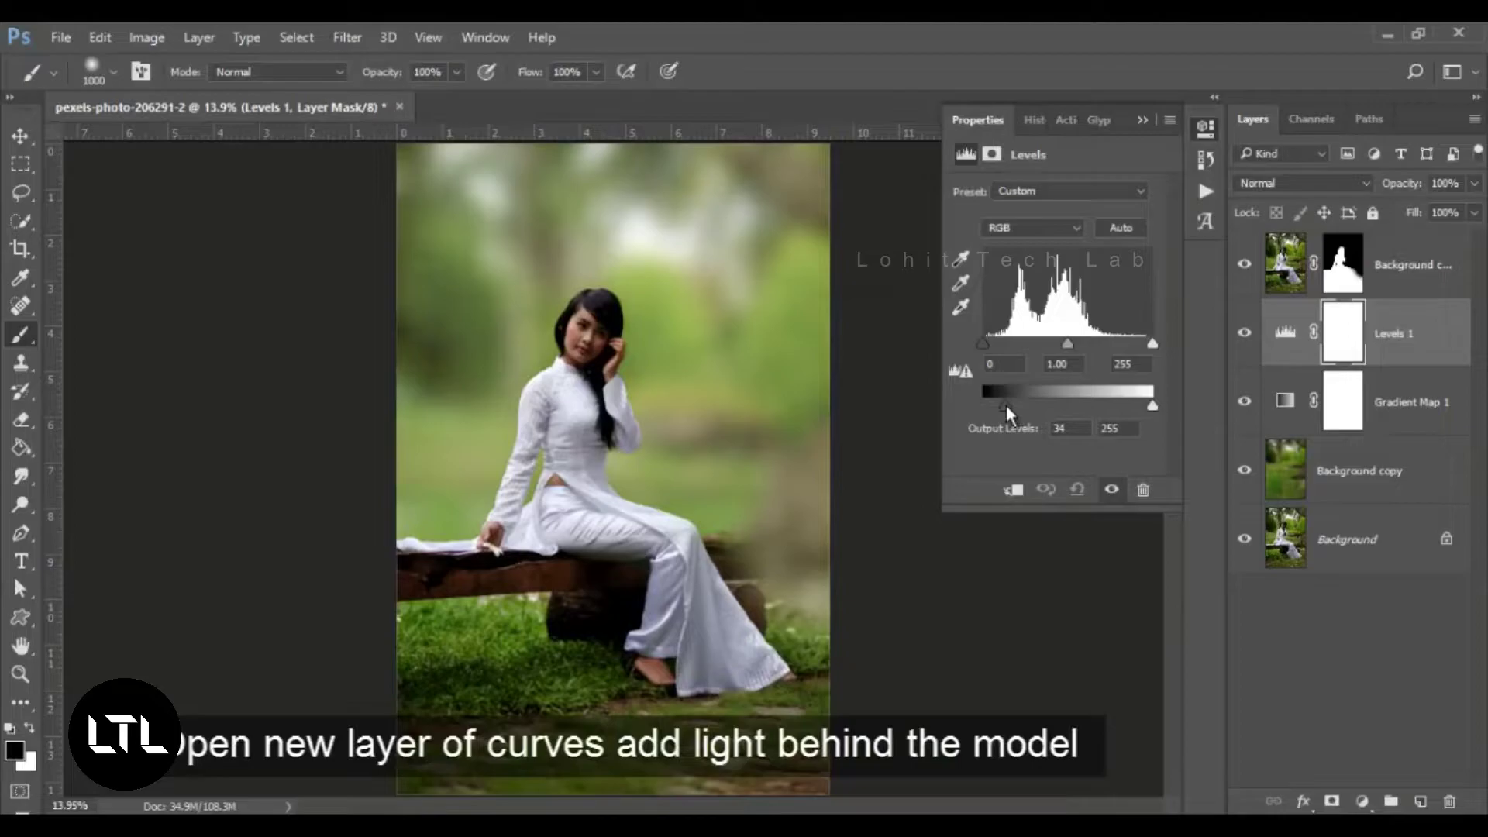
drag(1006, 405, 1004, 404)
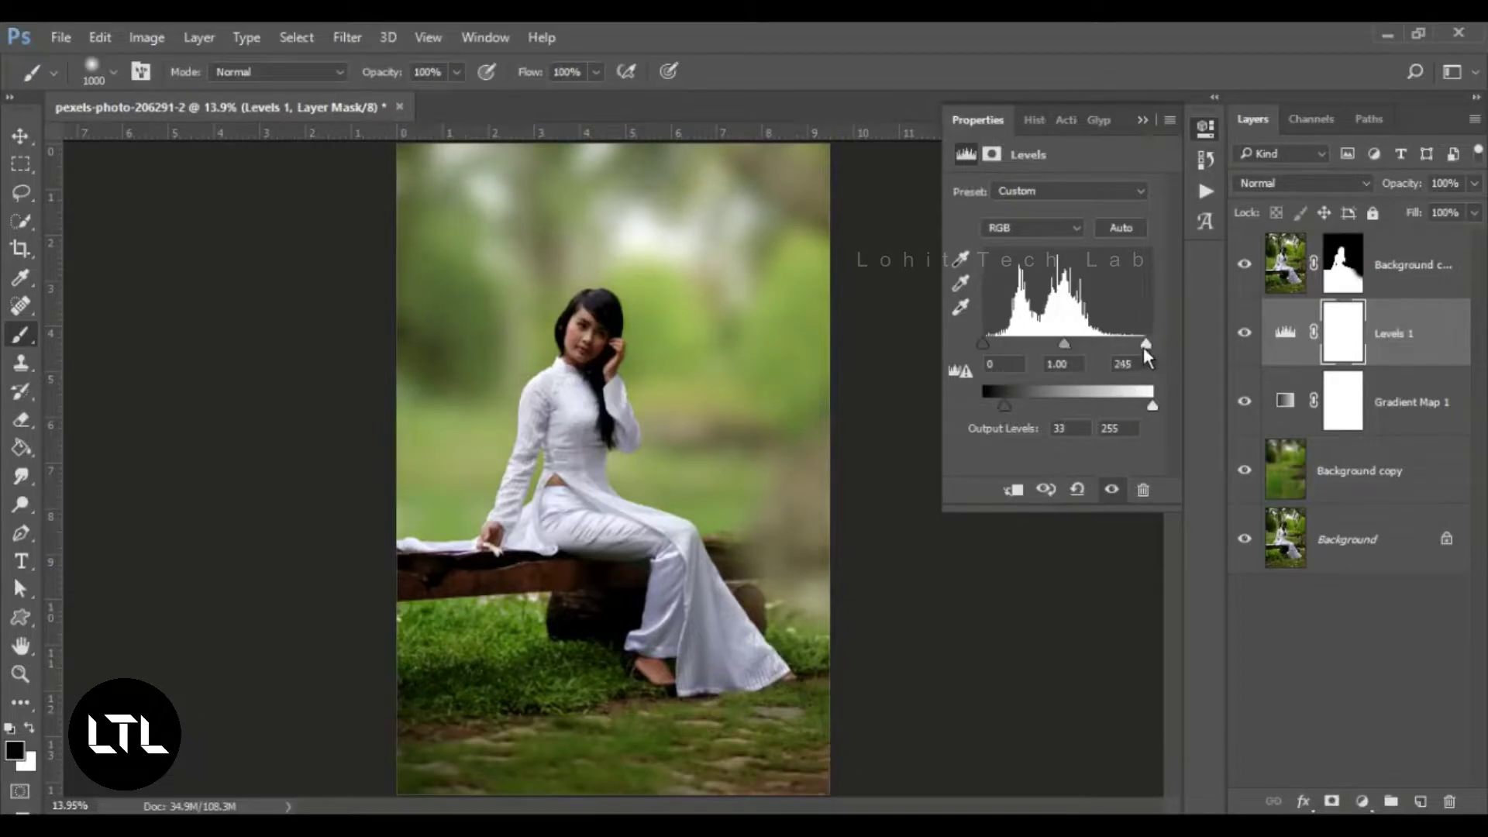
drag(1146, 350, 1156, 349)
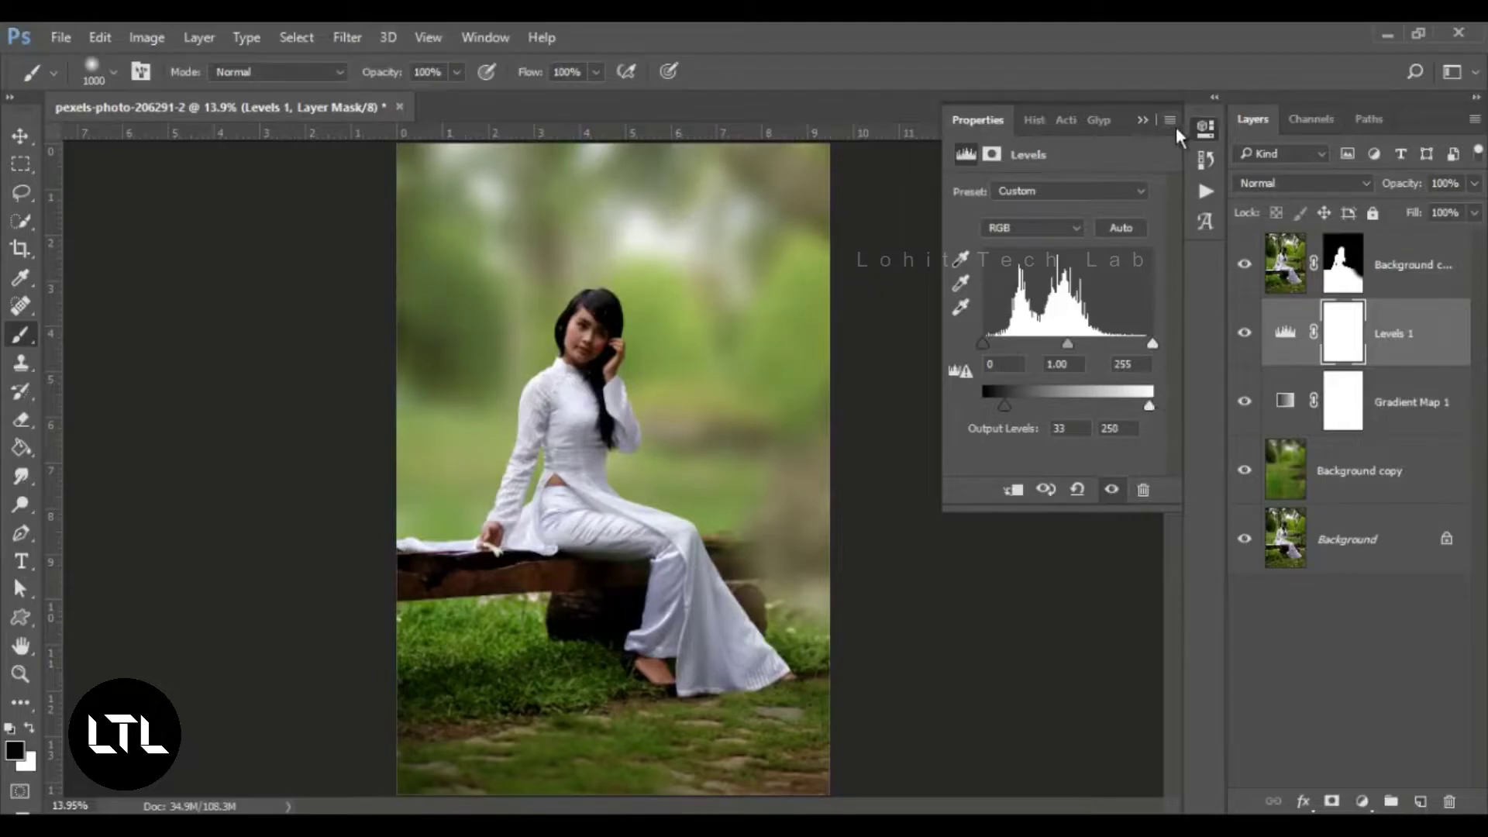
click(1145, 122)
click(1244, 334)
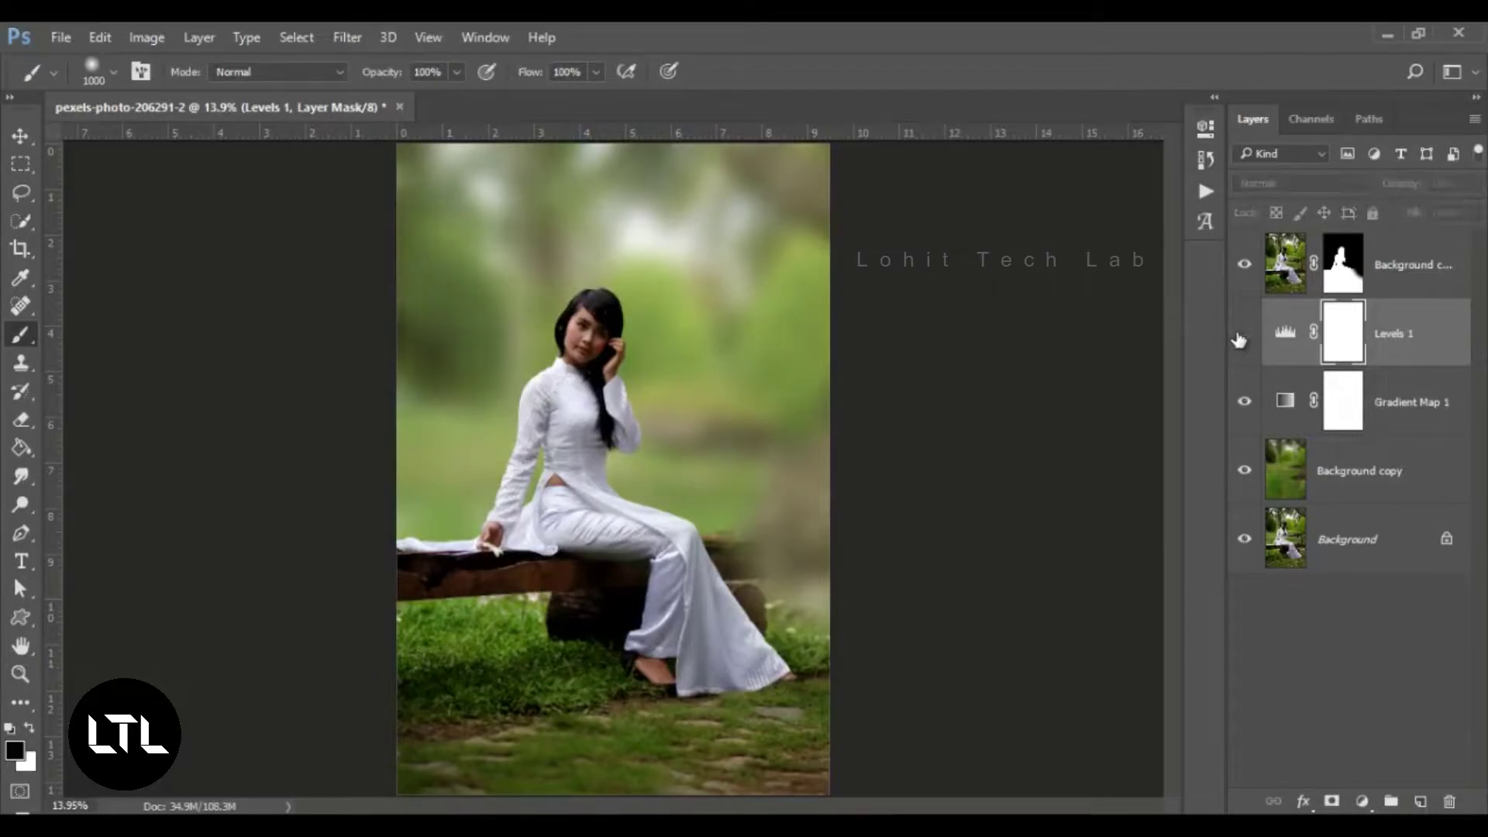
click(1242, 335)
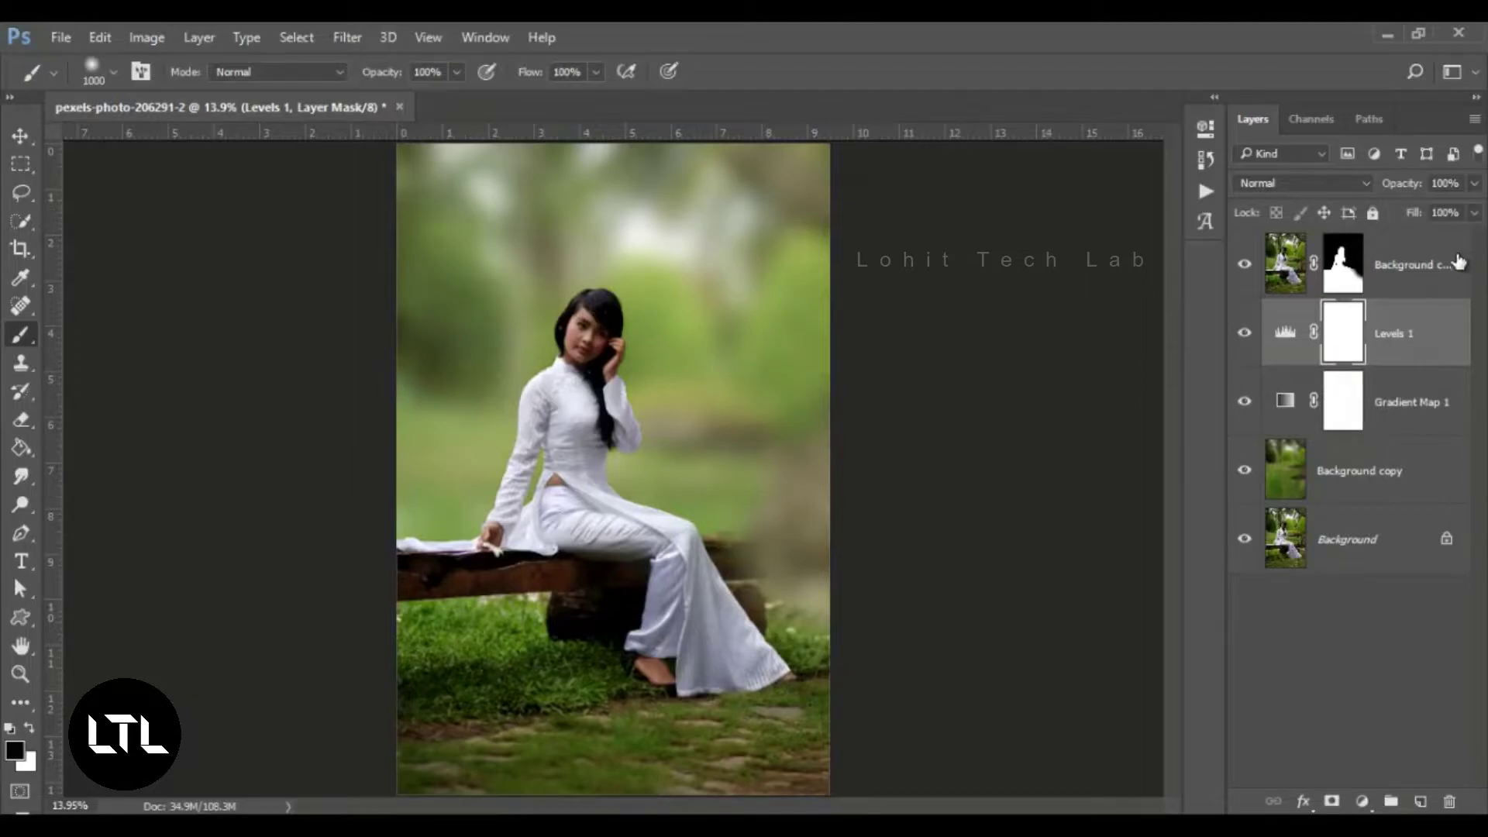
click(1459, 262)
Swap colours and add a reversed, radial Gradient Fill layer.
key(x)
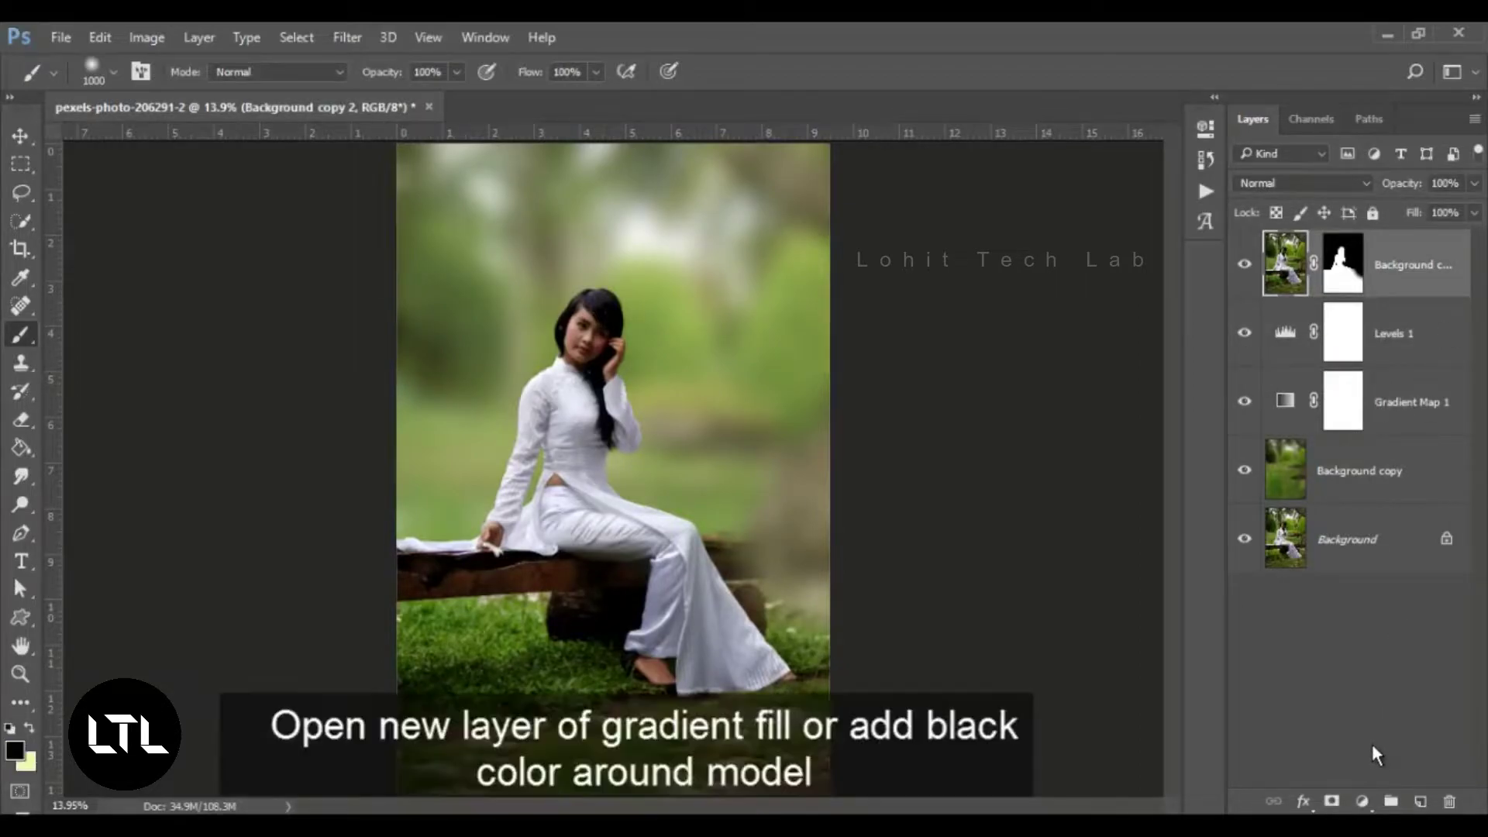
click(1362, 800)
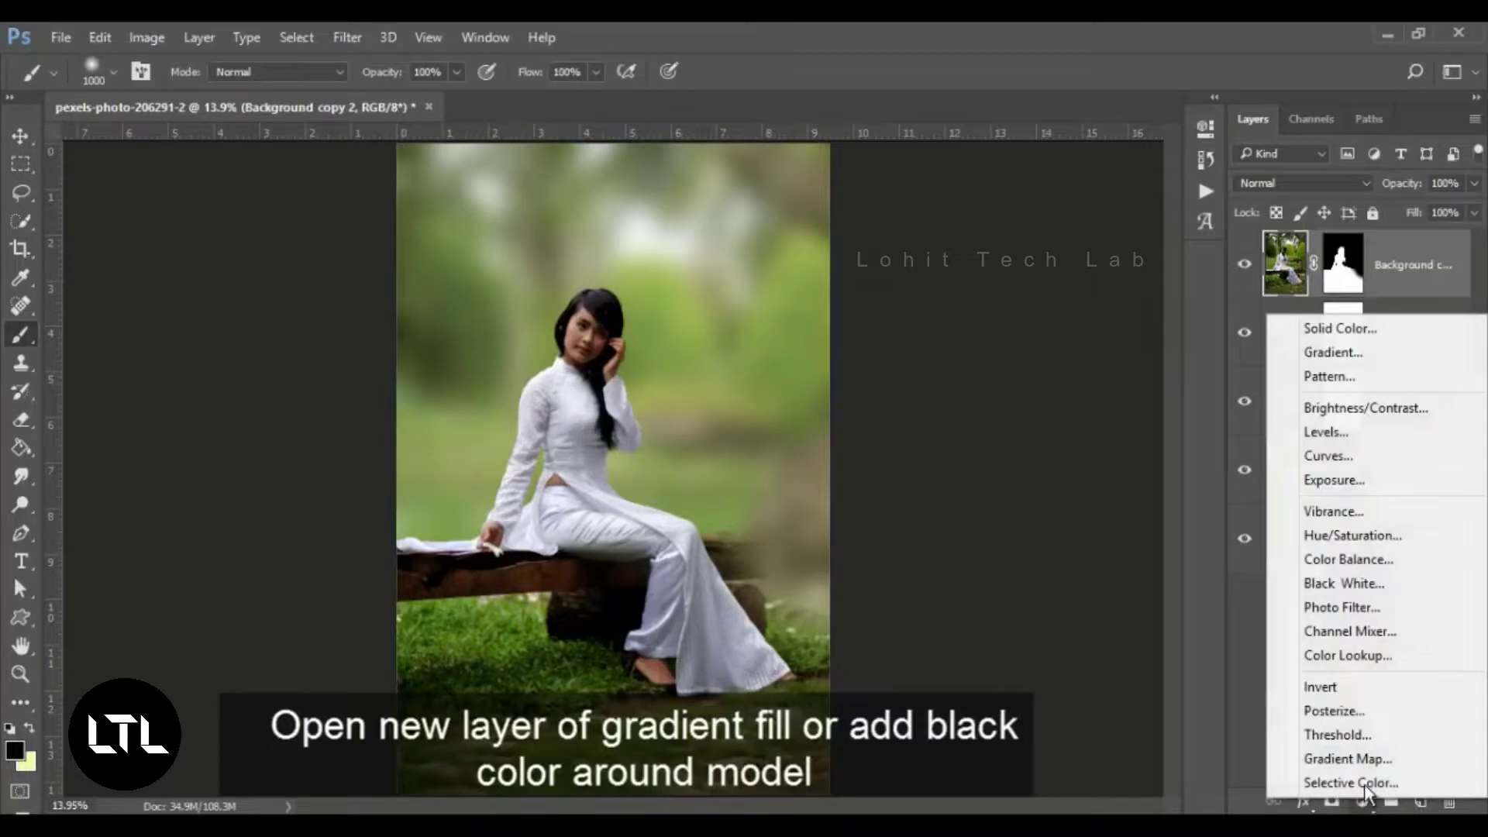
click(1382, 346)
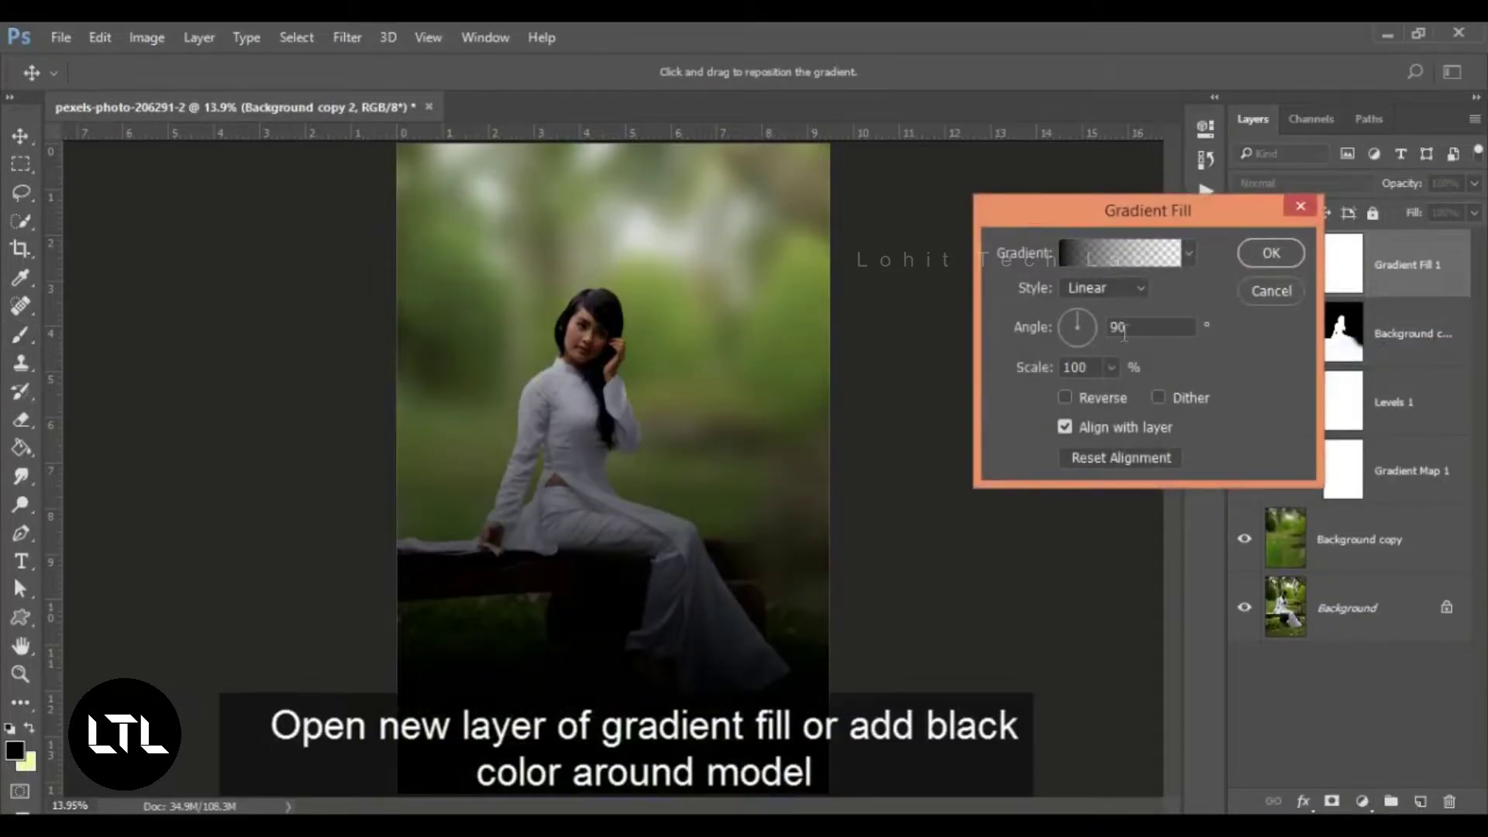
click(1066, 397)
click(1087, 286)
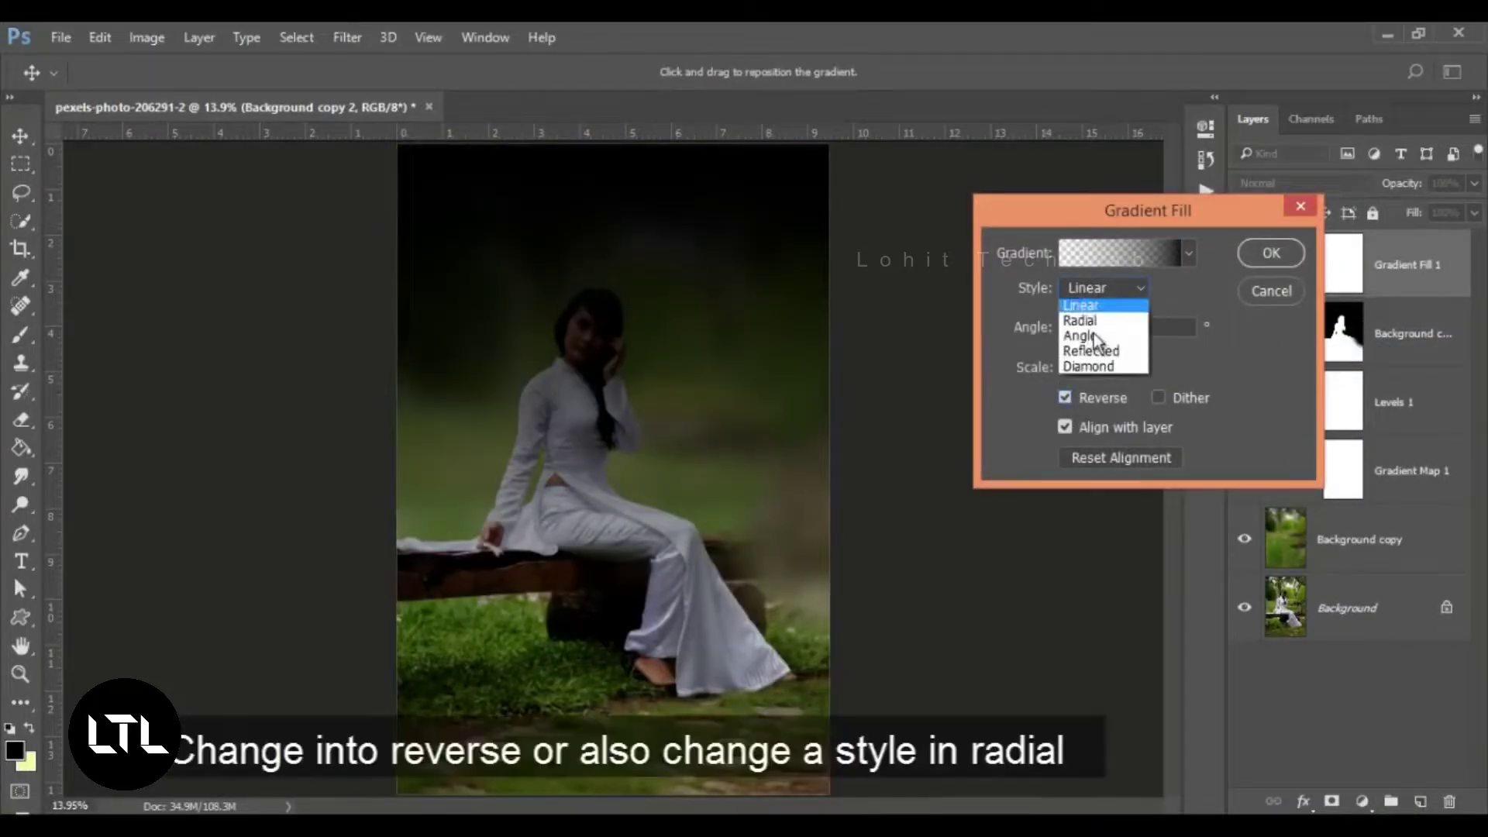
click(1093, 319)
Shift the radial vignette upward, scale it to 243%, and target its mask.
click(1117, 367)
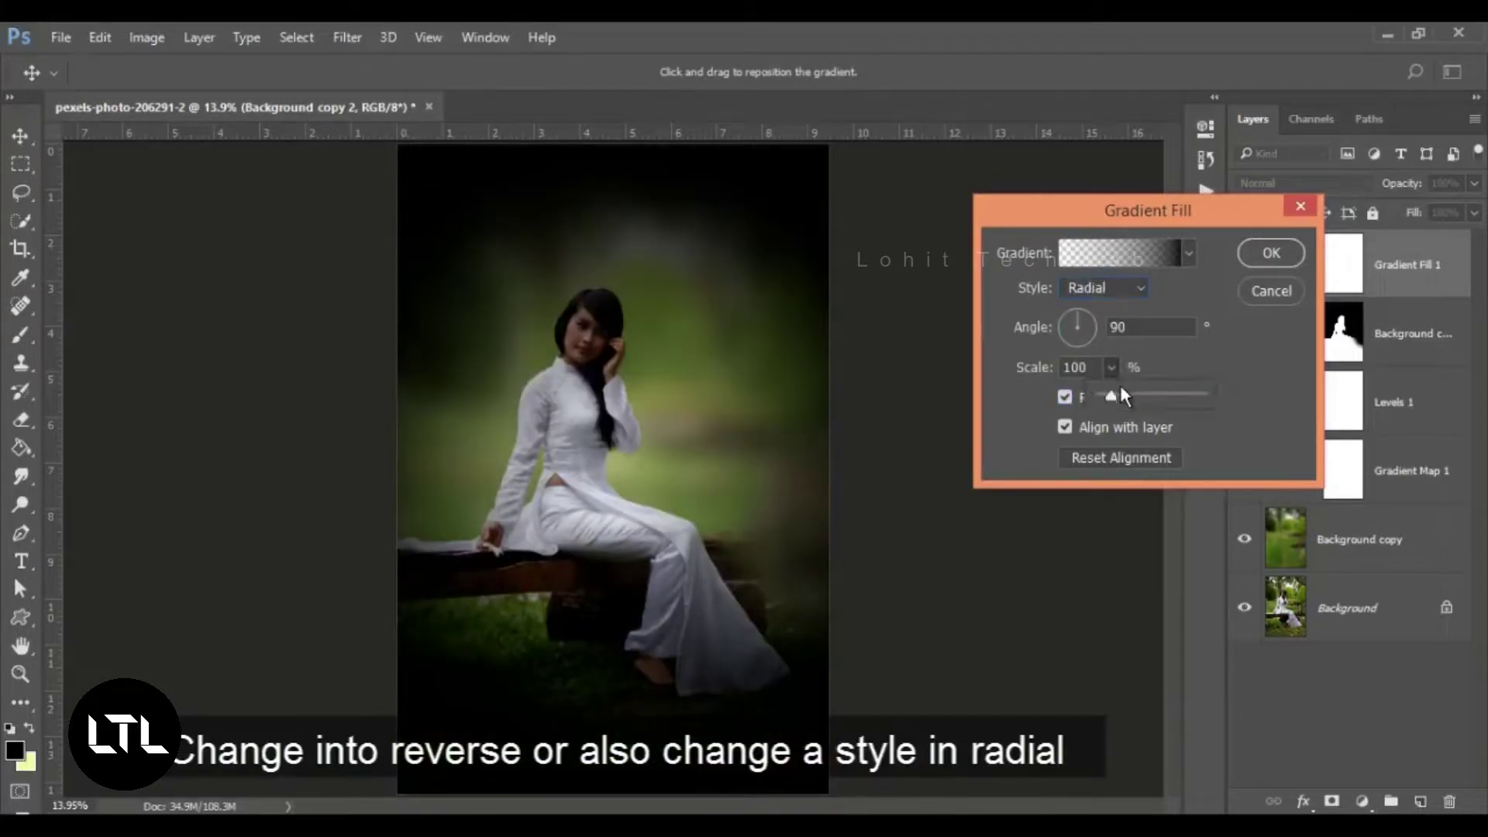
mouse_move(729, 465)
mouse_down()
mouse_move(744, 425)
mouse_move(724, 422)
mouse_up()
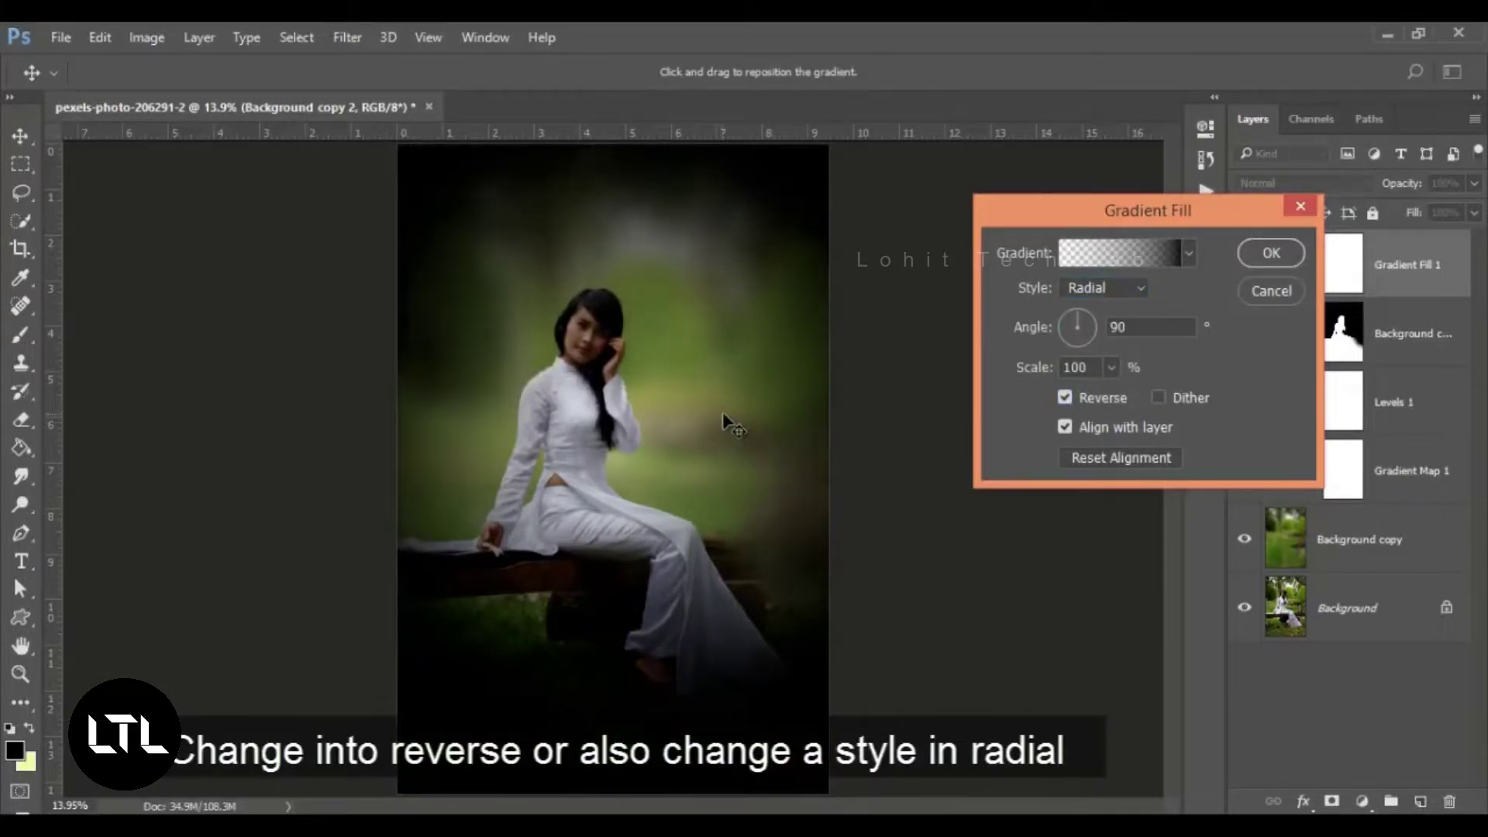
click(1113, 367)
drag(1113, 389, 1122, 397)
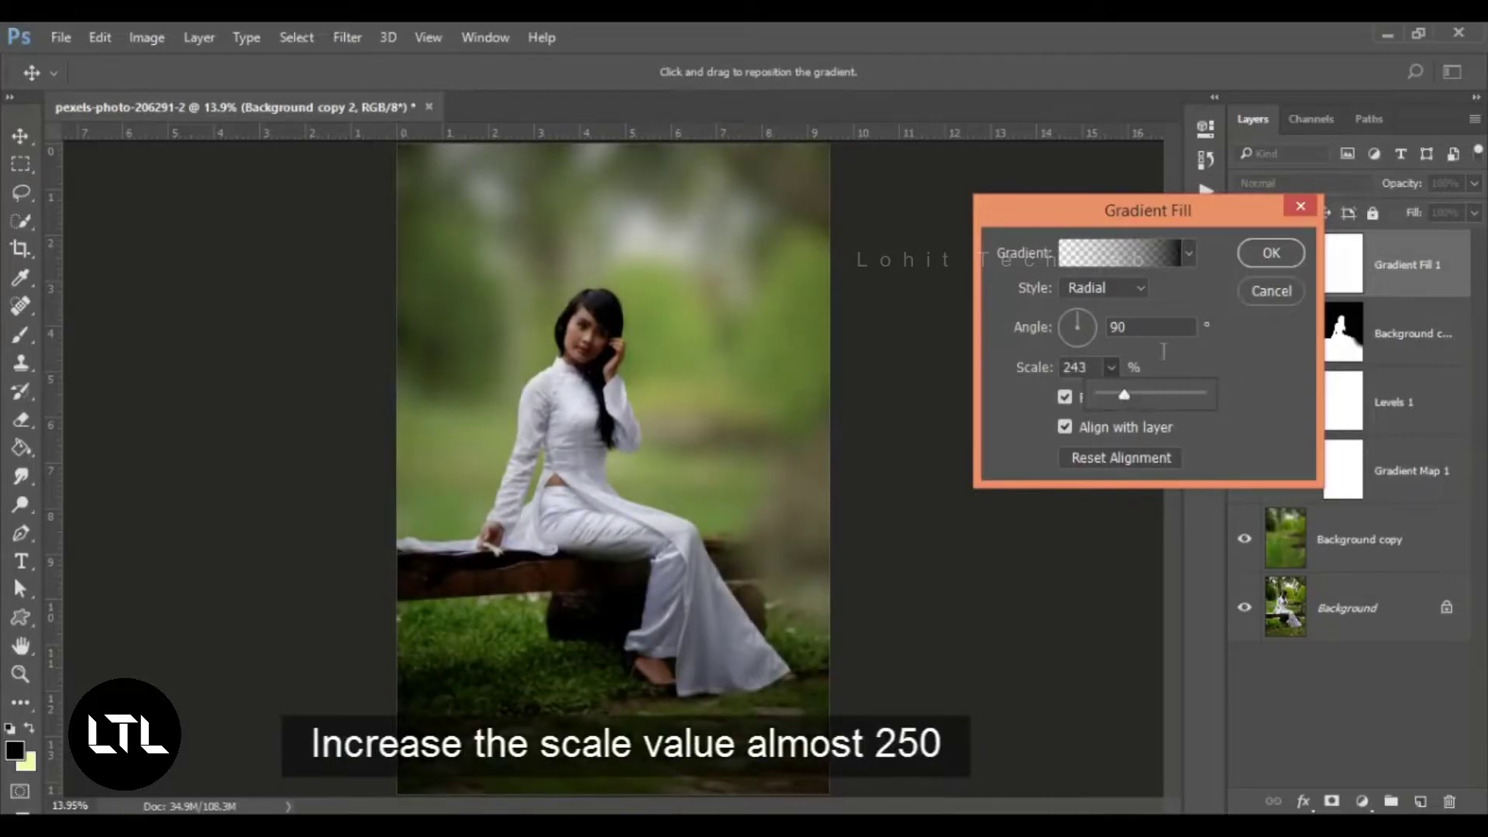
click(1243, 262)
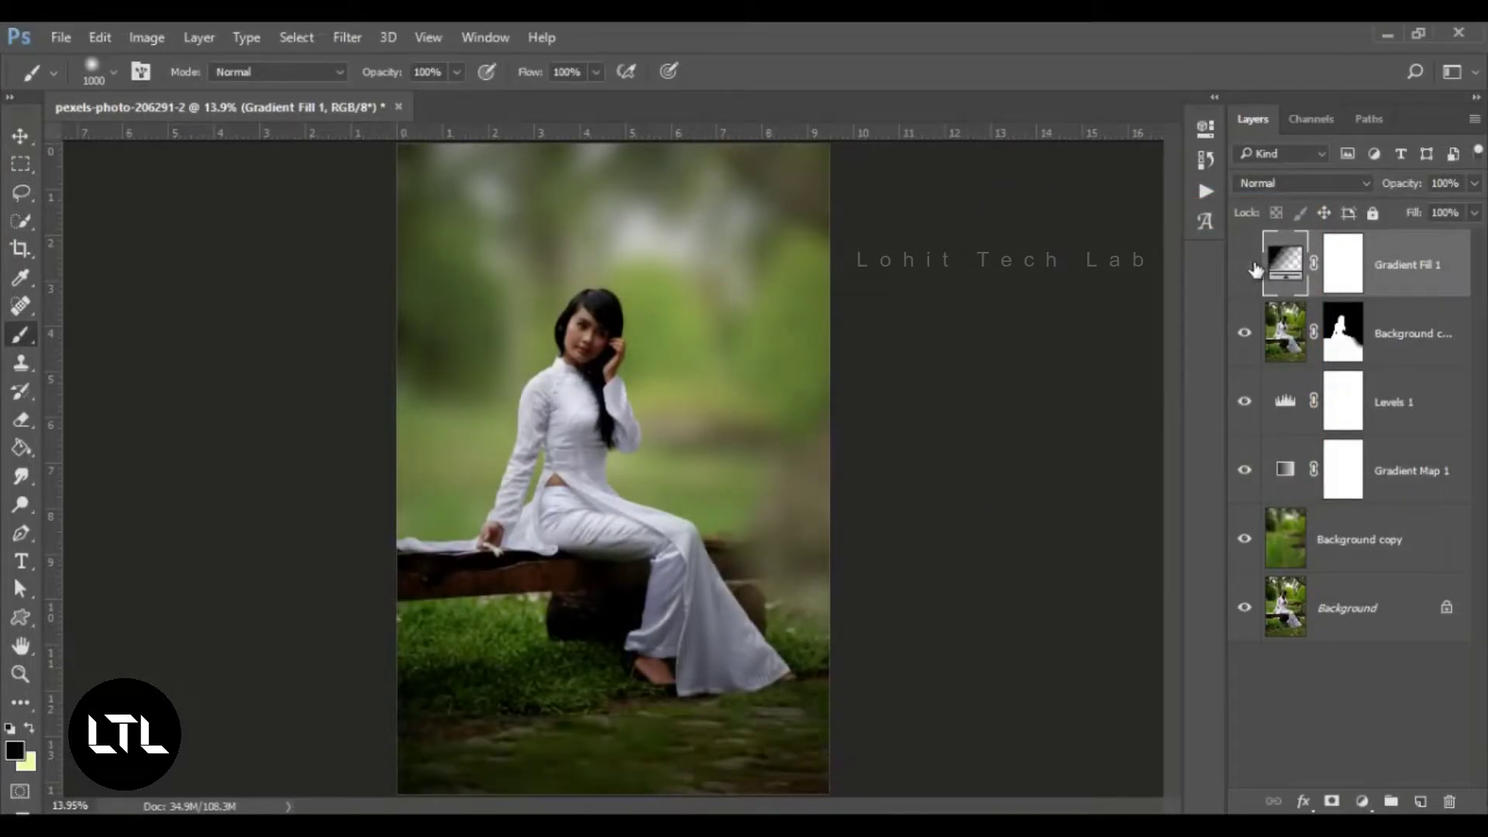
click(1352, 268)
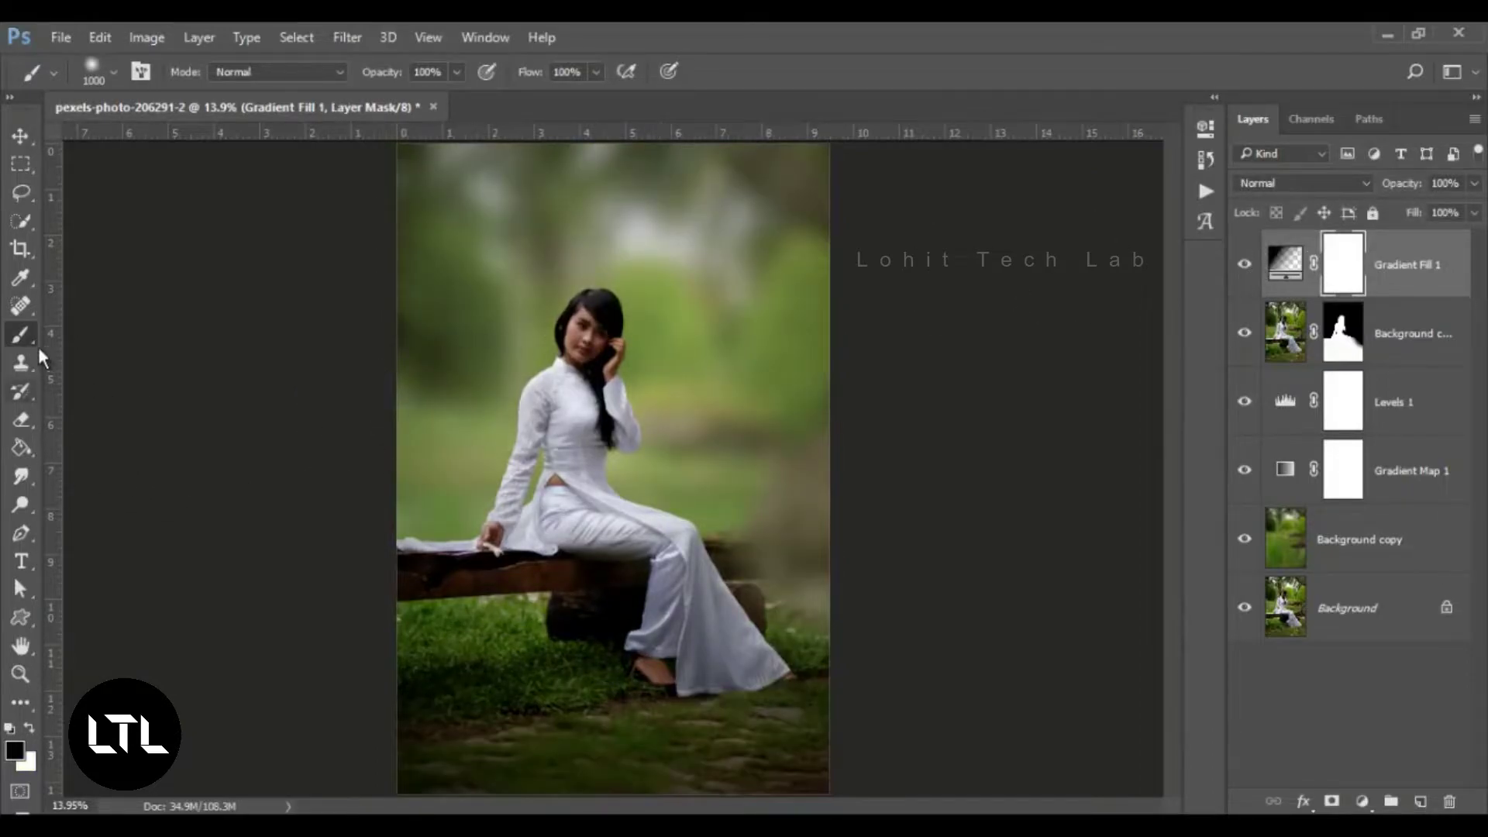
Paint the Gradient Fill 1 mask black over the woman's upper body, torso and legs with a 700 px brush.
drag(605, 413, 566, 499)
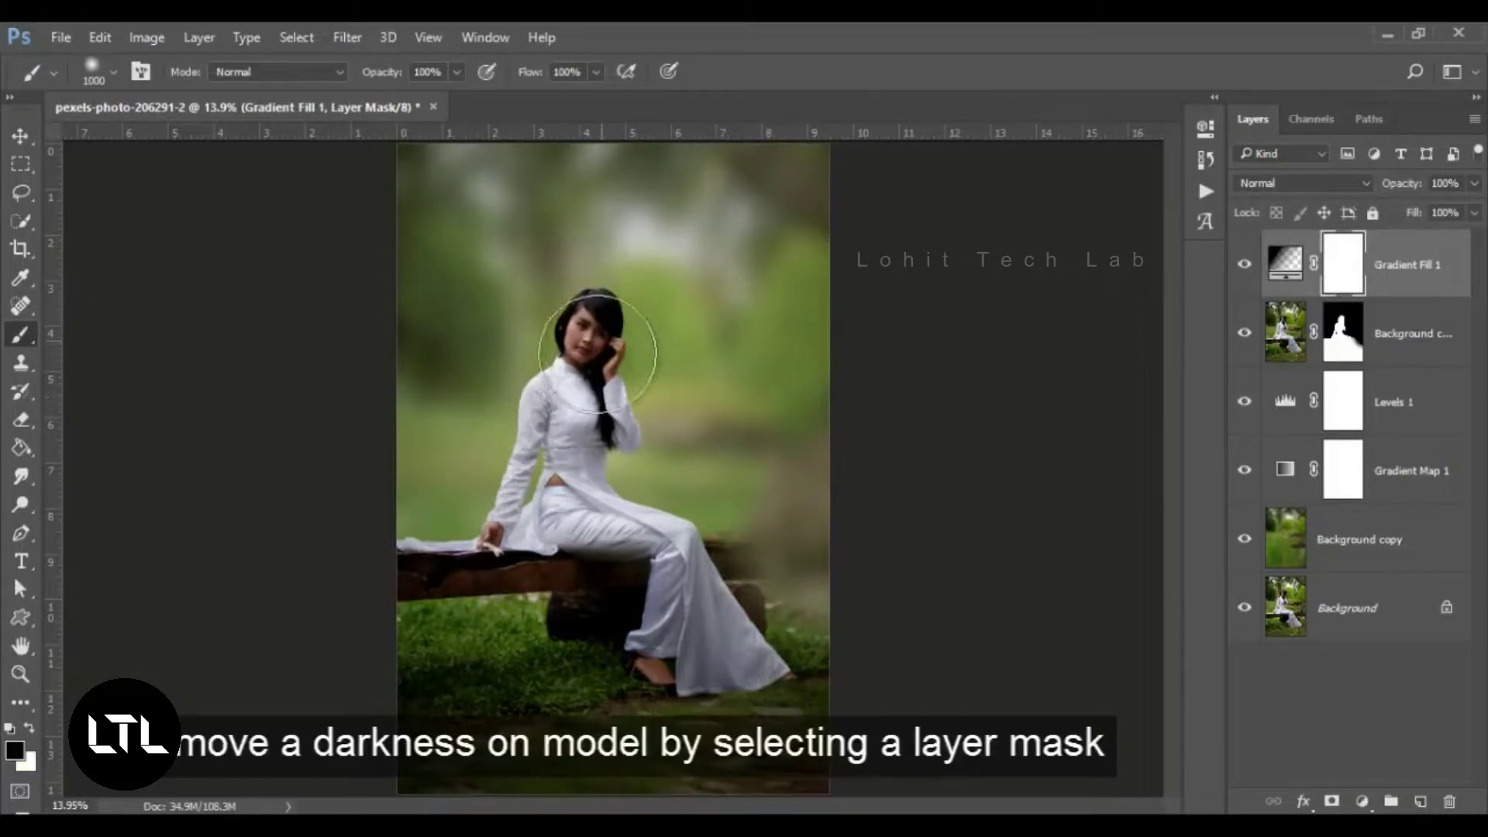
key(bracketleft)
key(bracketleft)
key(bracketleft)
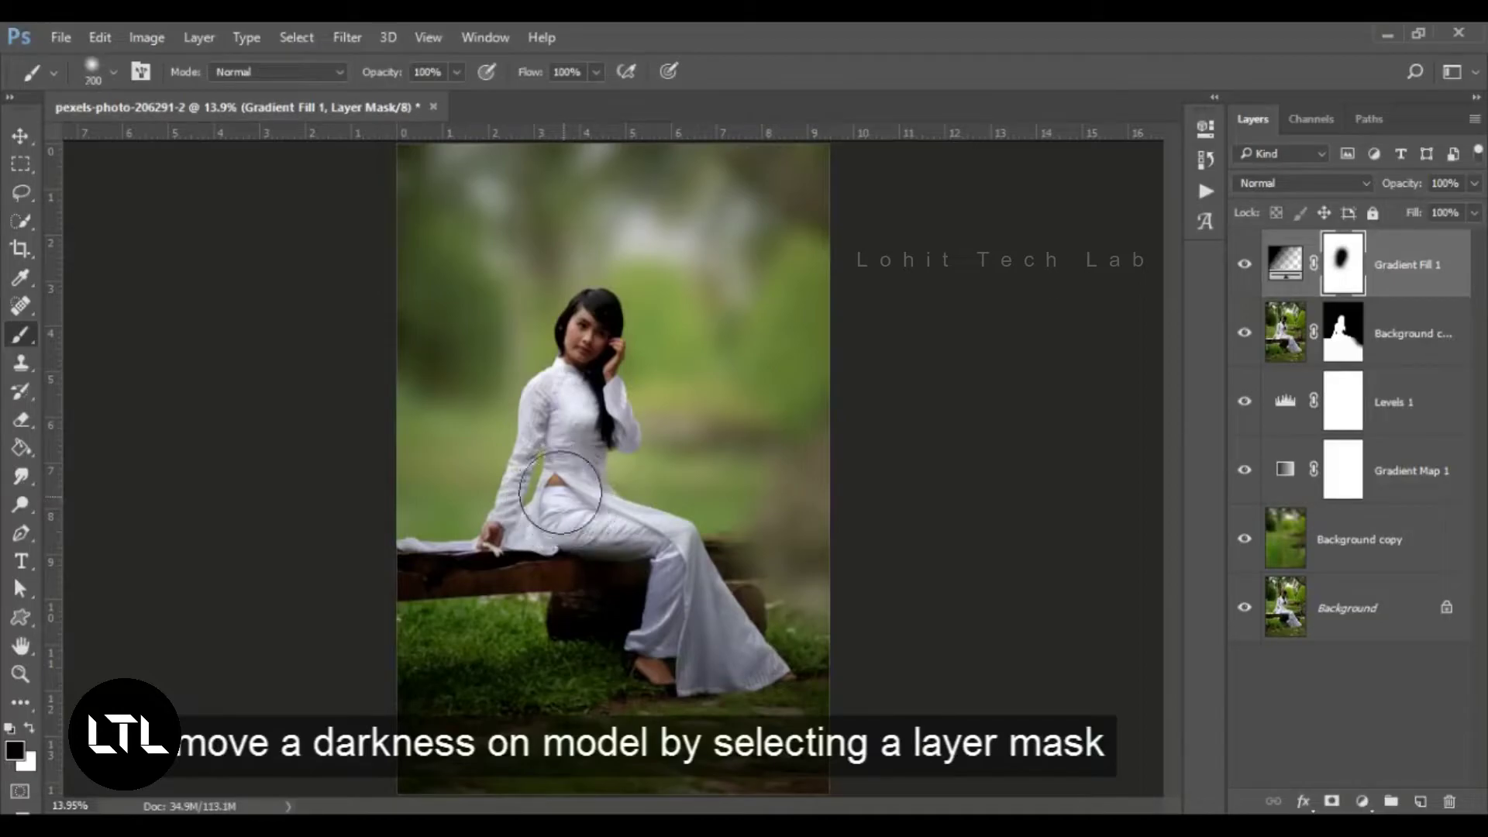
mouse_move(554, 484)
mouse_down()
mouse_move(539, 527)
mouse_move(729, 658)
mouse_up()
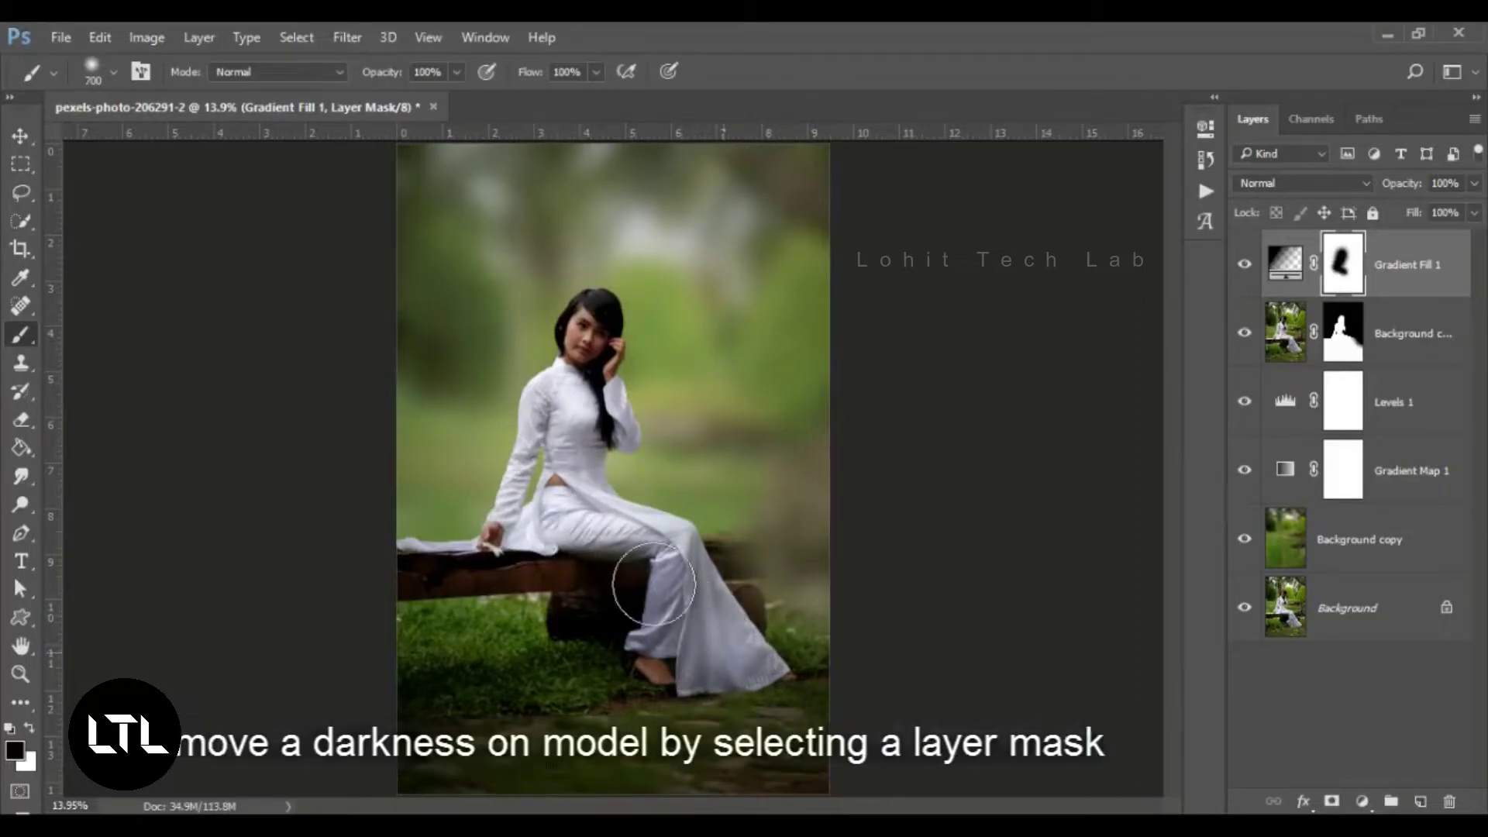
mouse_move(448, 512)
mouse_down()
mouse_move(660, 567)
mouse_move(674, 144)
mouse_move(586, 585)
mouse_move(592, 556)
mouse_up()
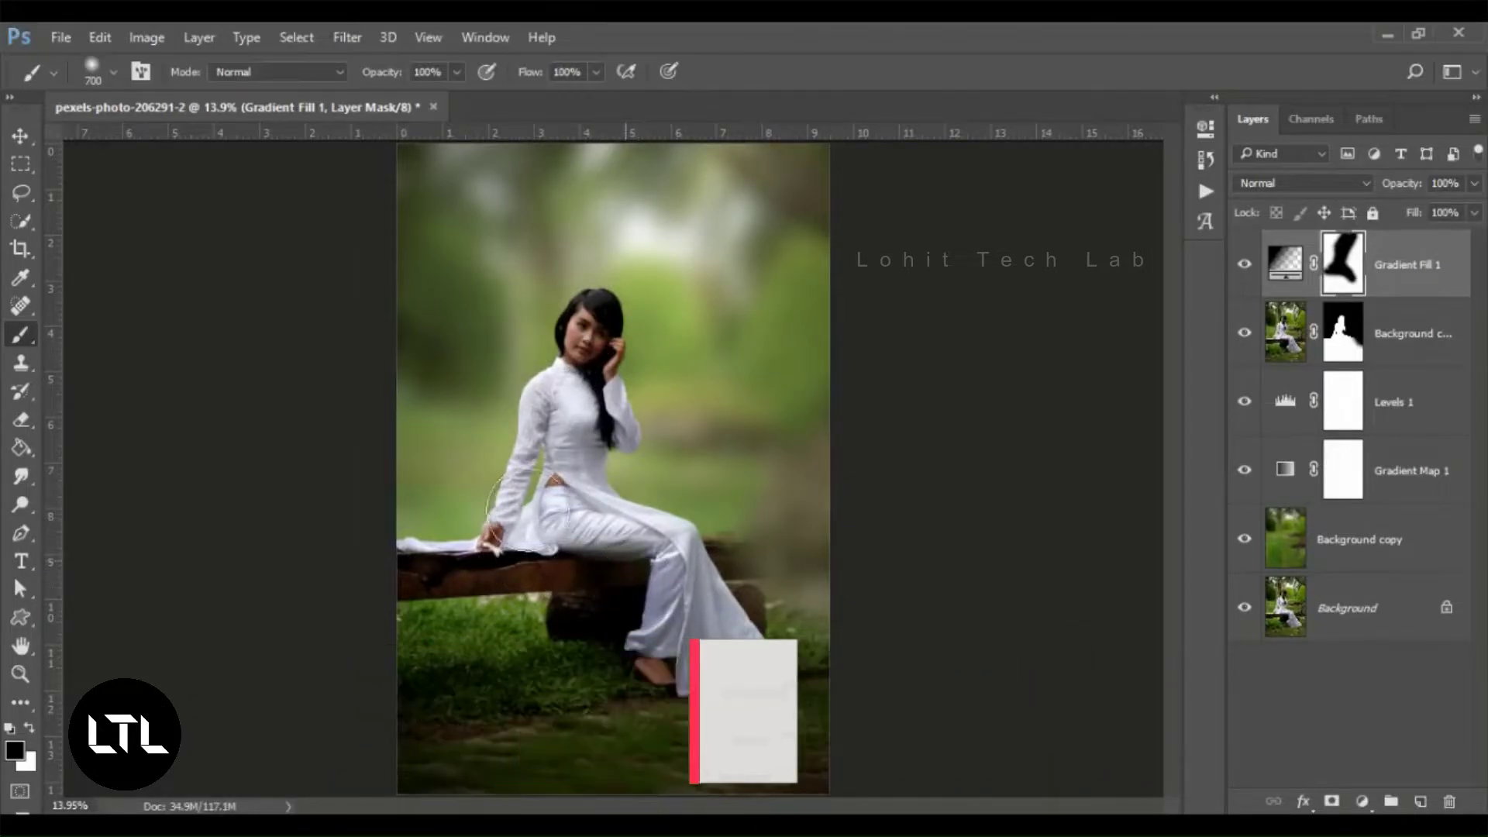
click(1242, 265)
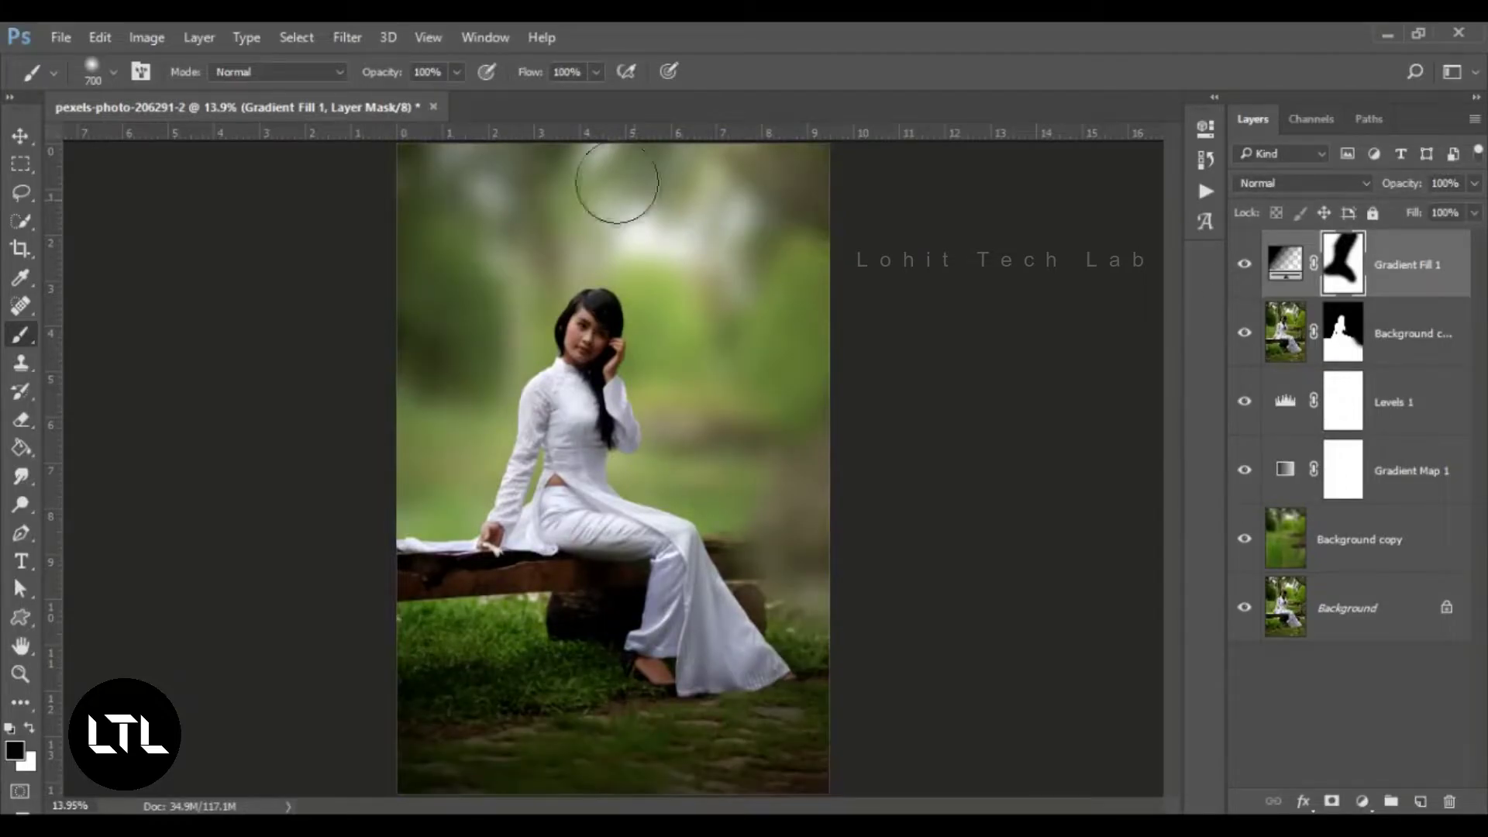
Lower Gradient Fill 1's opacity to 59% and compare the photo without the vignette.
drag(382, 73, 438, 81)
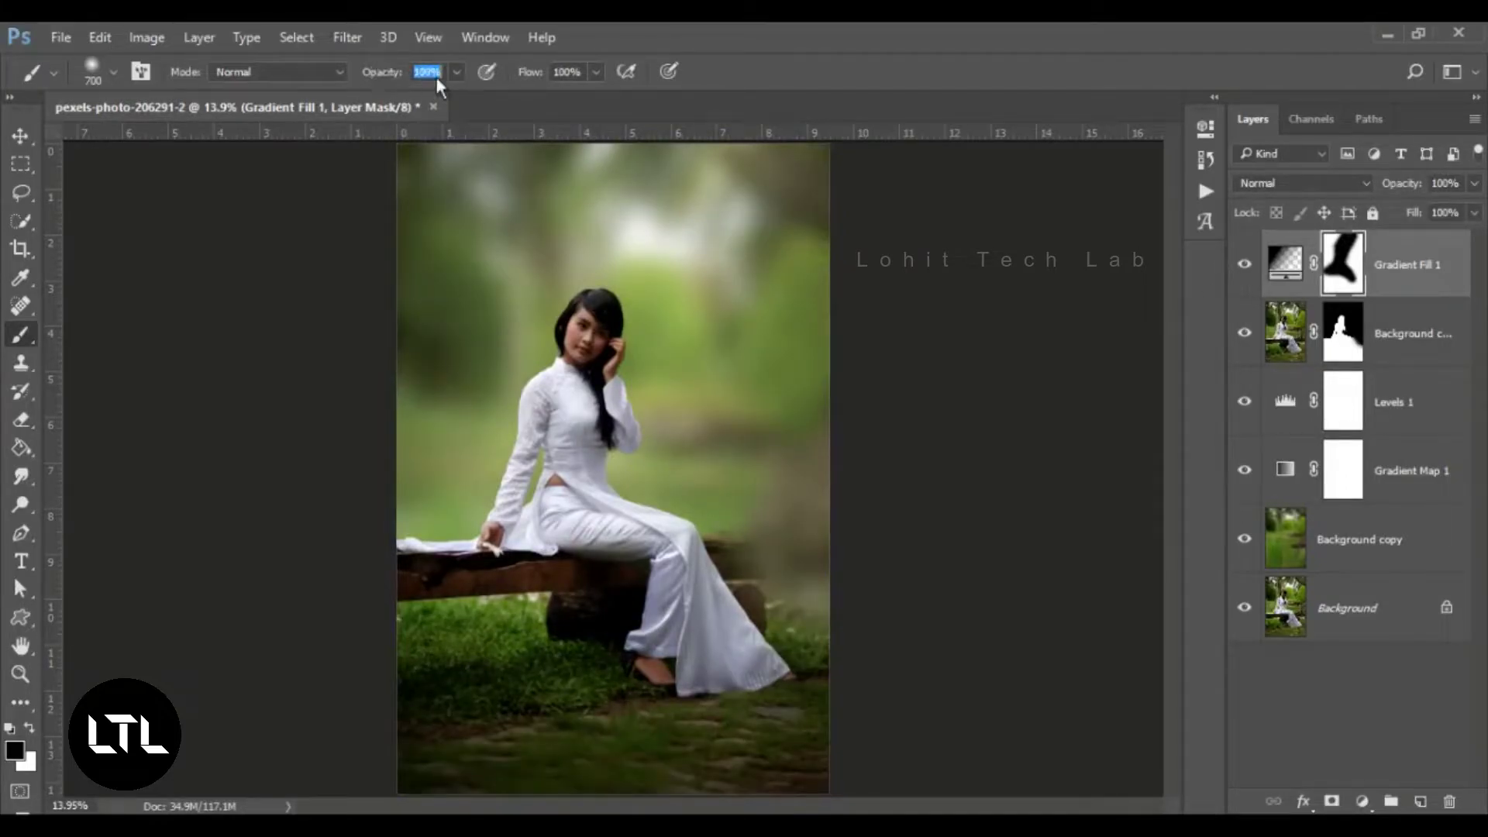
drag(1422, 189, 1403, 188)
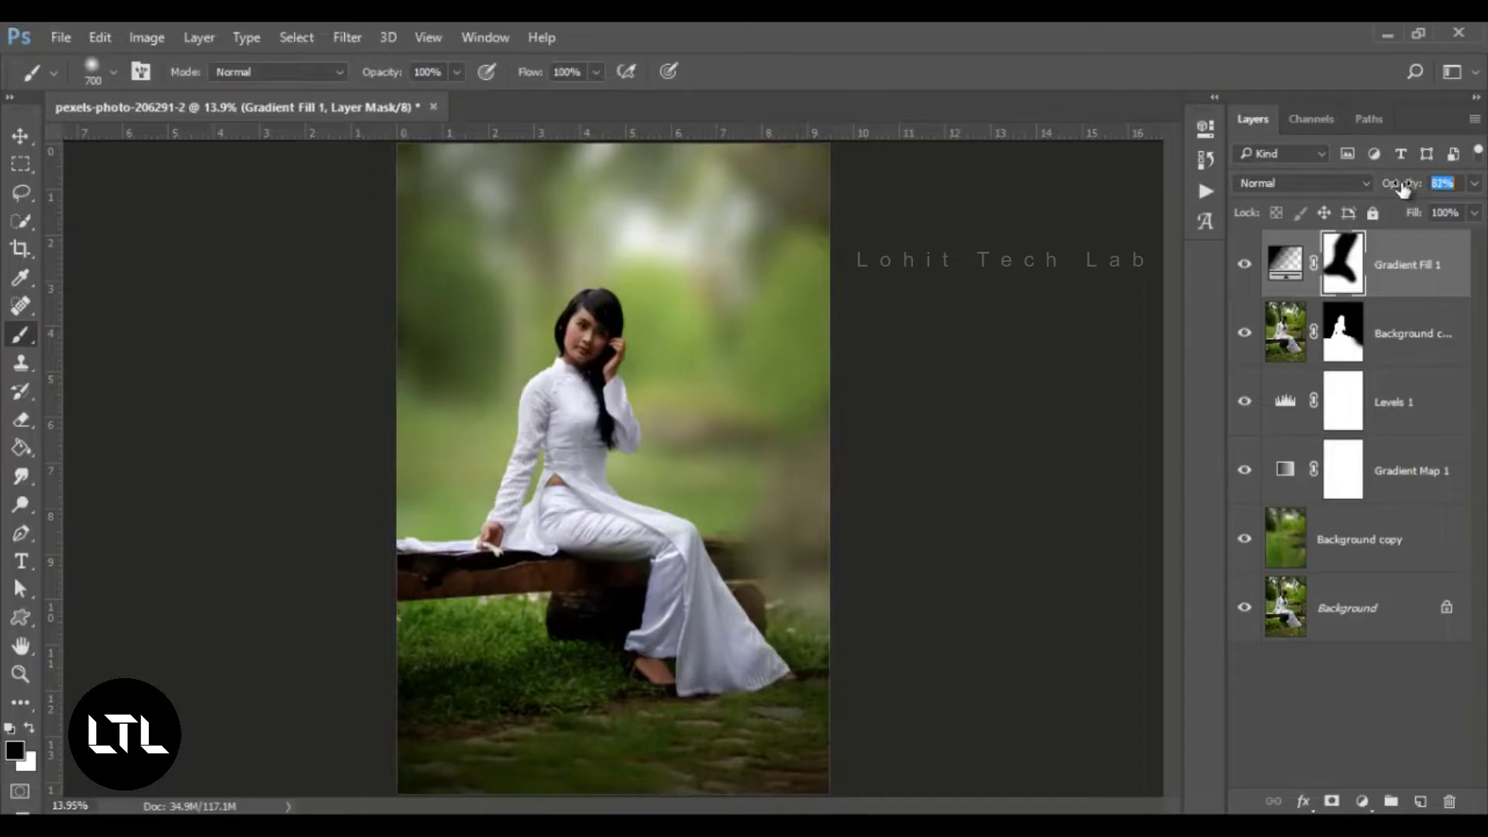
click(1243, 265)
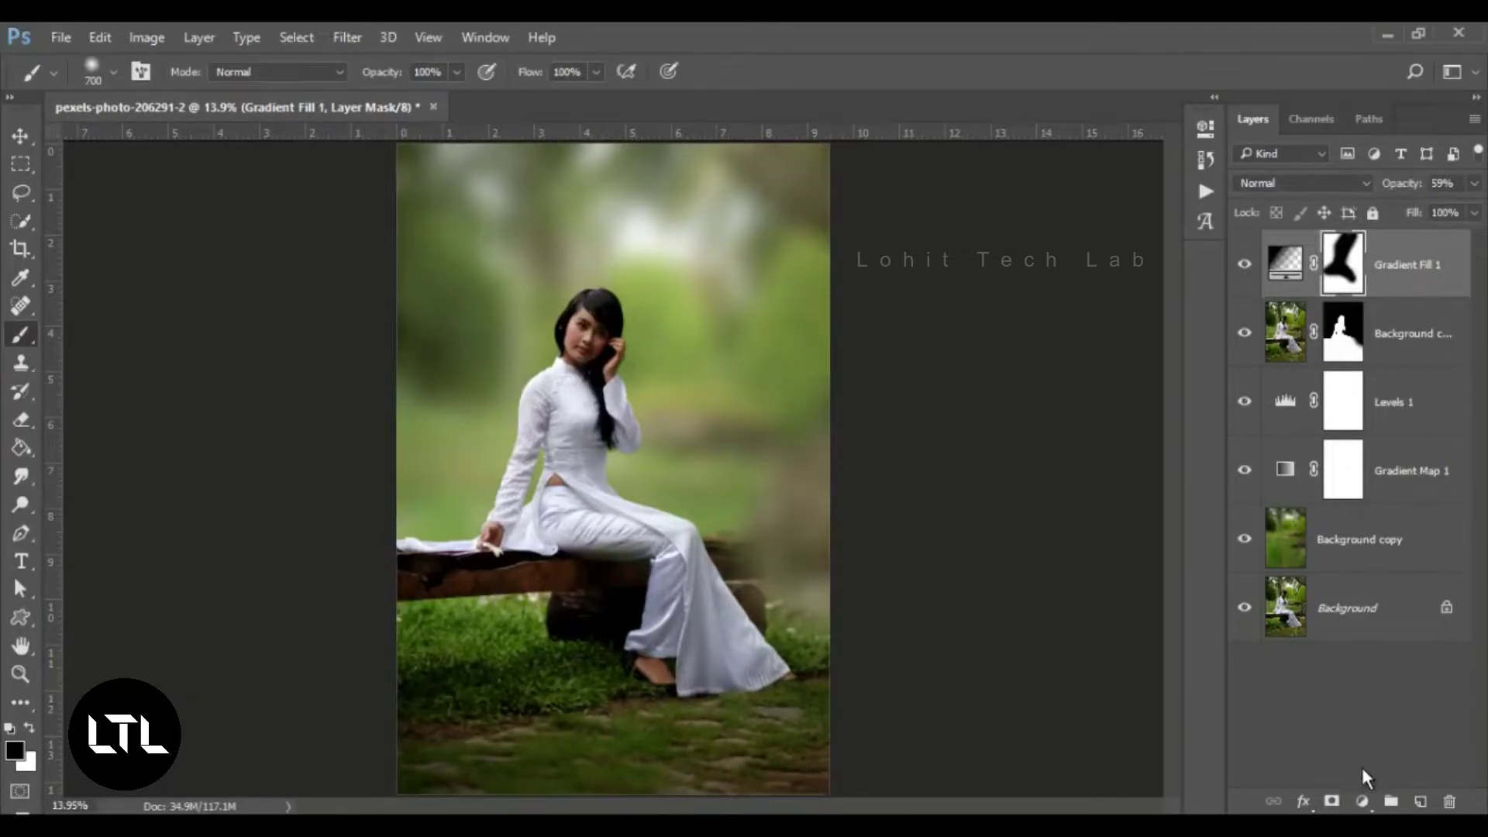
On a new Layer 1, dab a soft pale yellow-green spot above her head and free-transform it.
click(1417, 804)
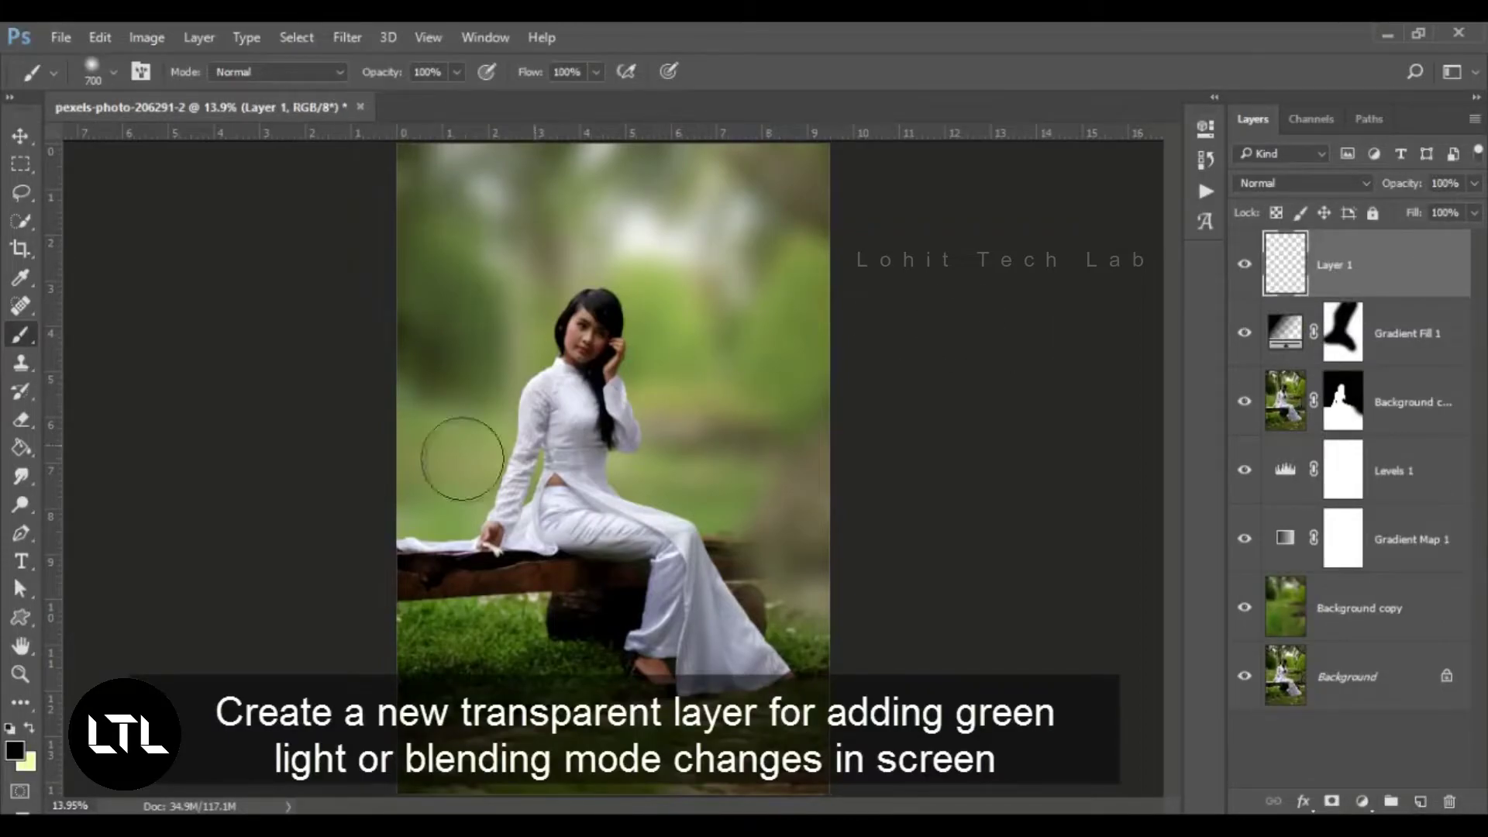
click(29, 727)
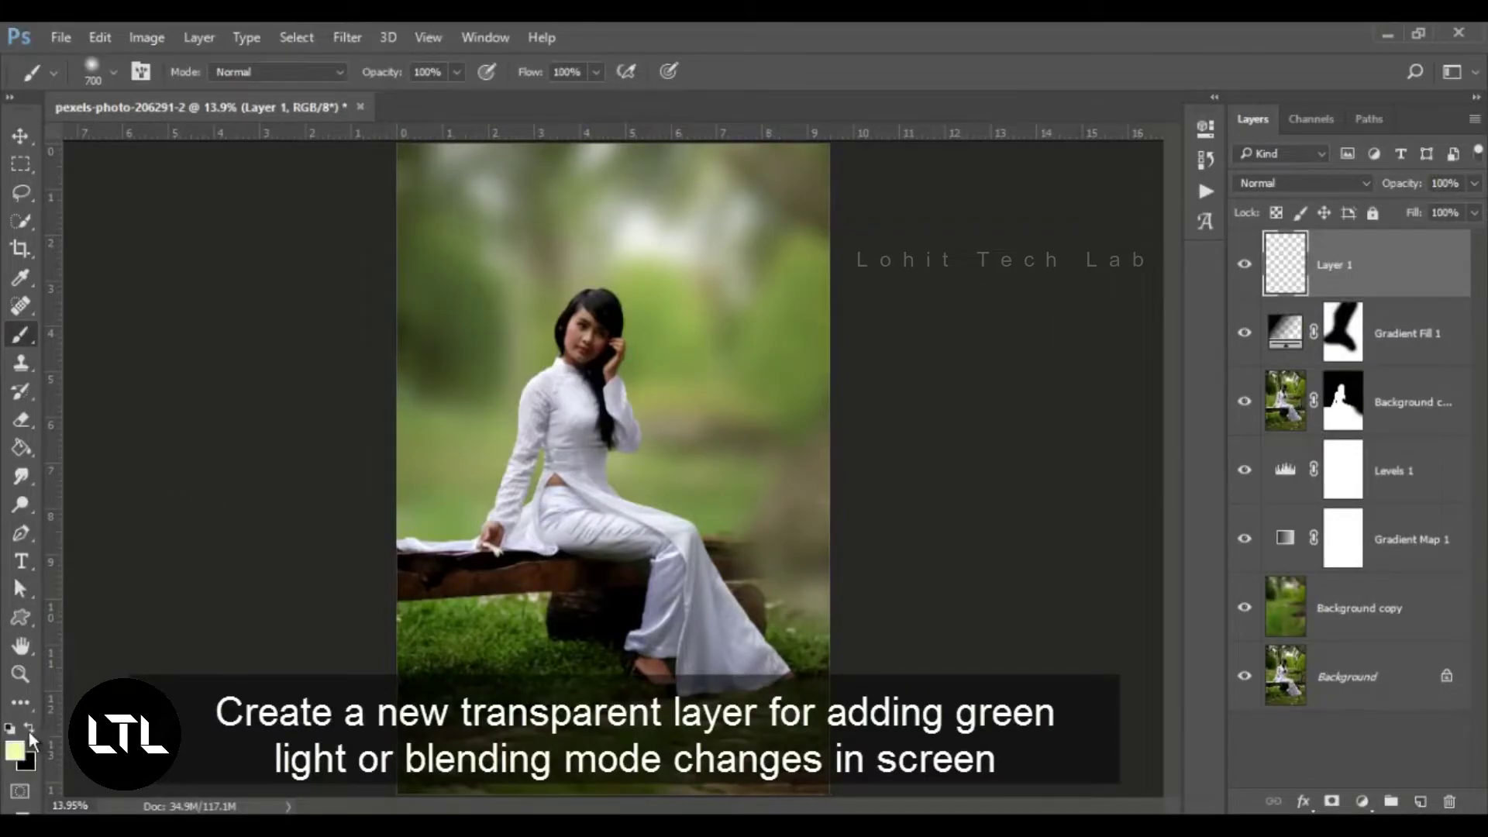
drag(994, 192, 988, 188)
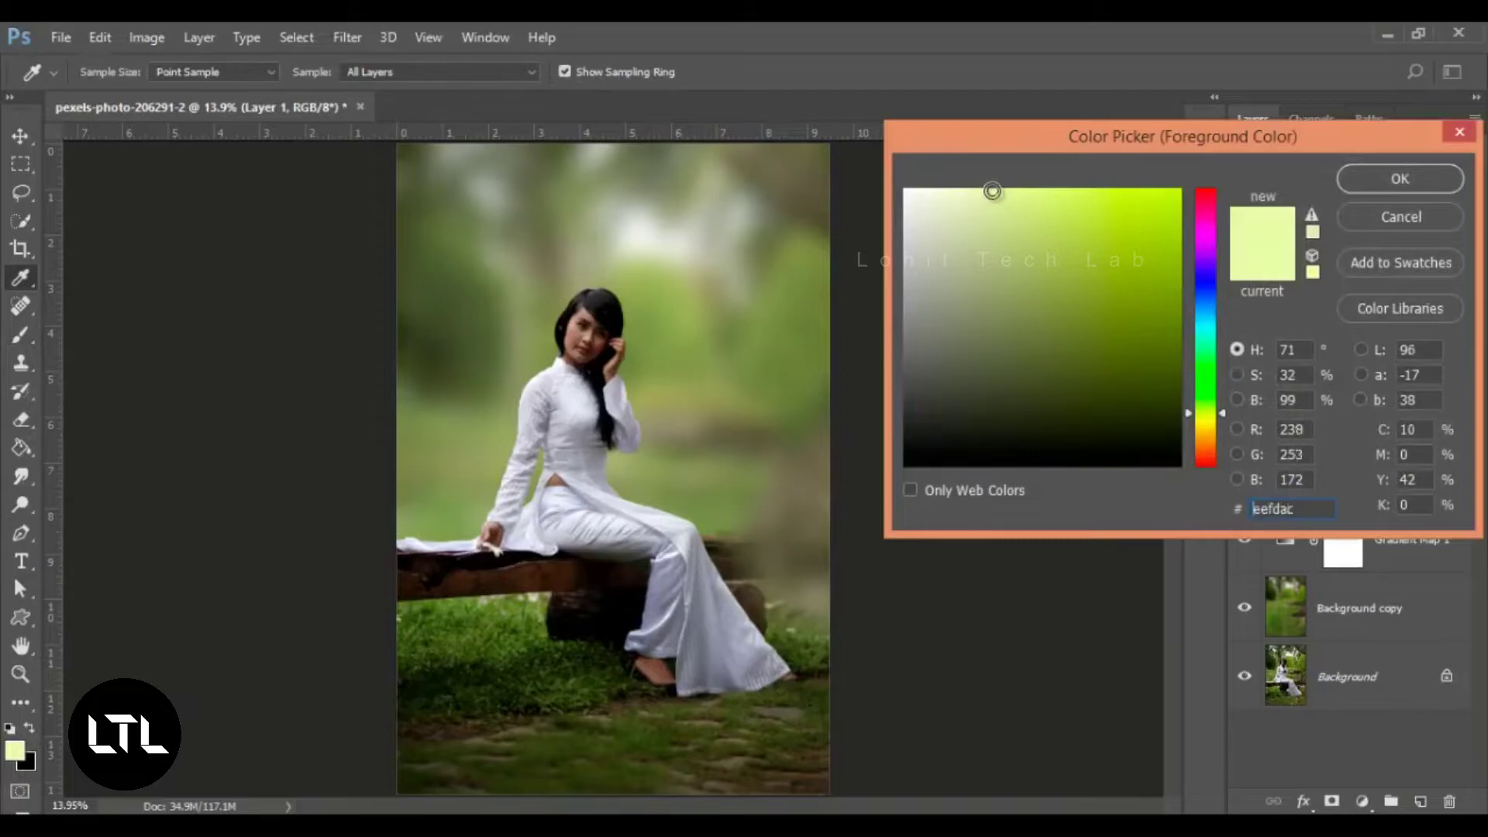
click(1383, 177)
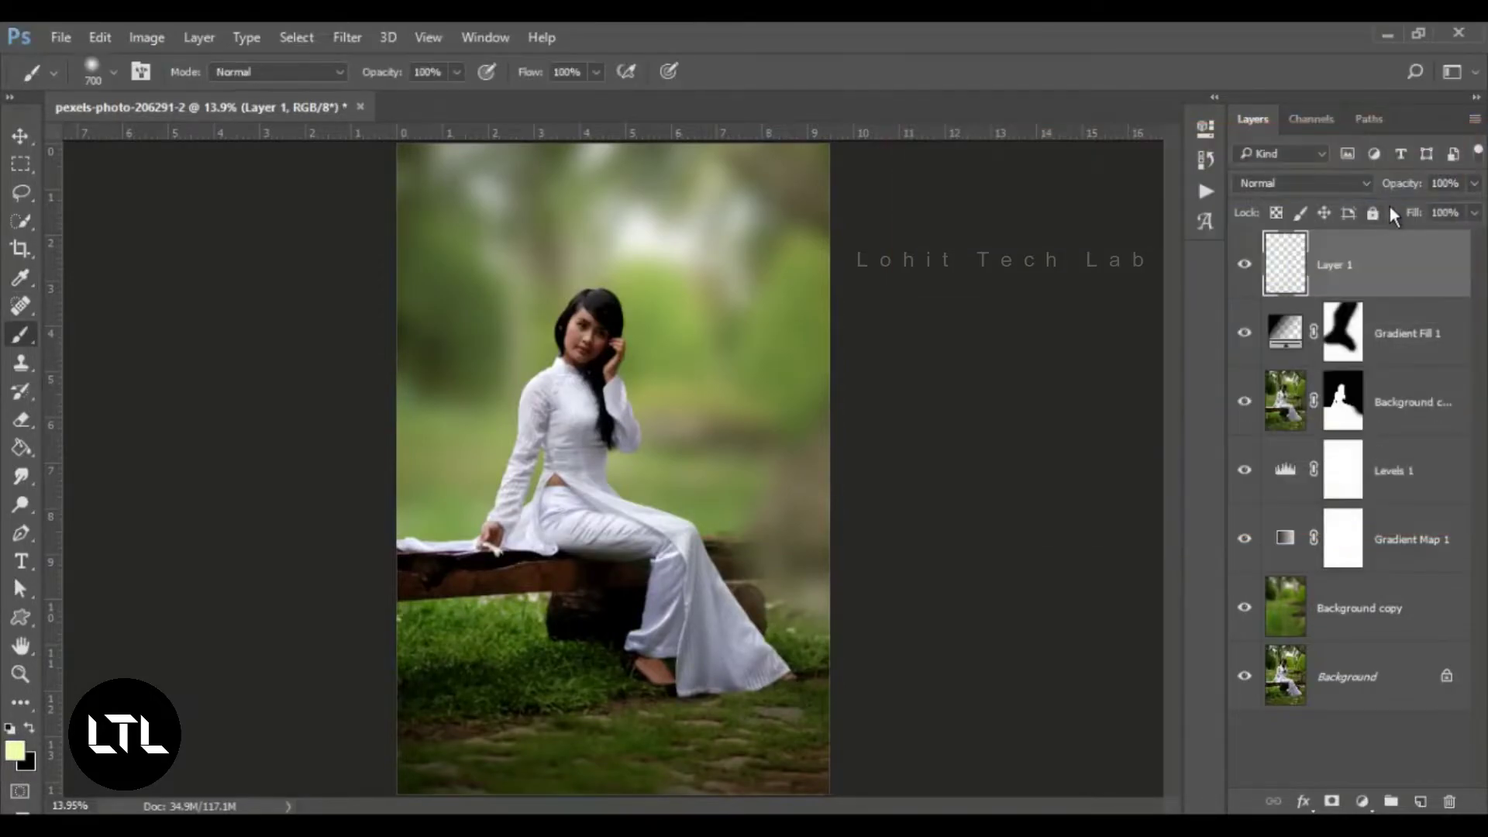
click(675, 286)
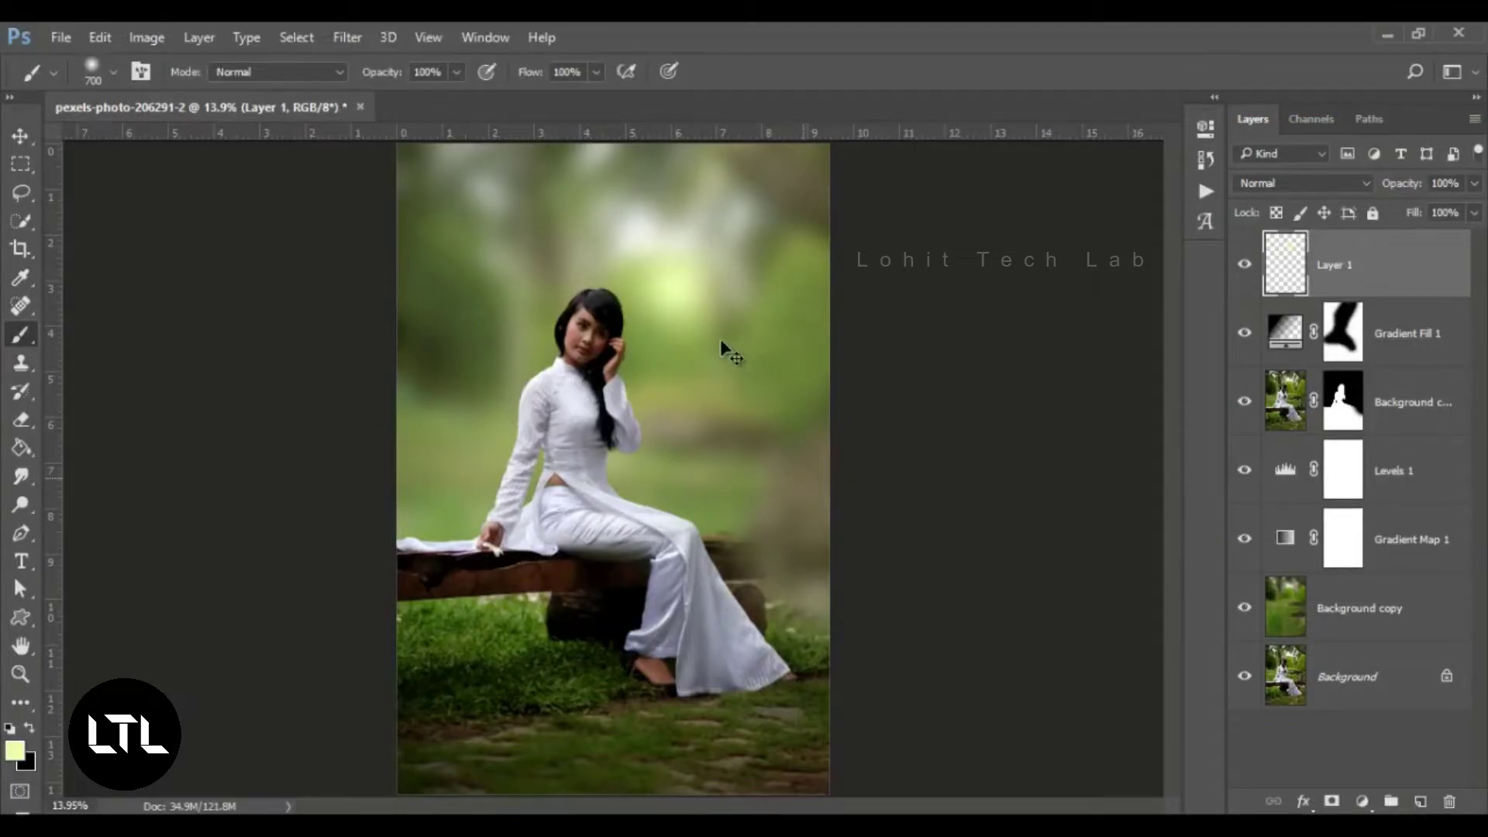
key(ctrl+t)
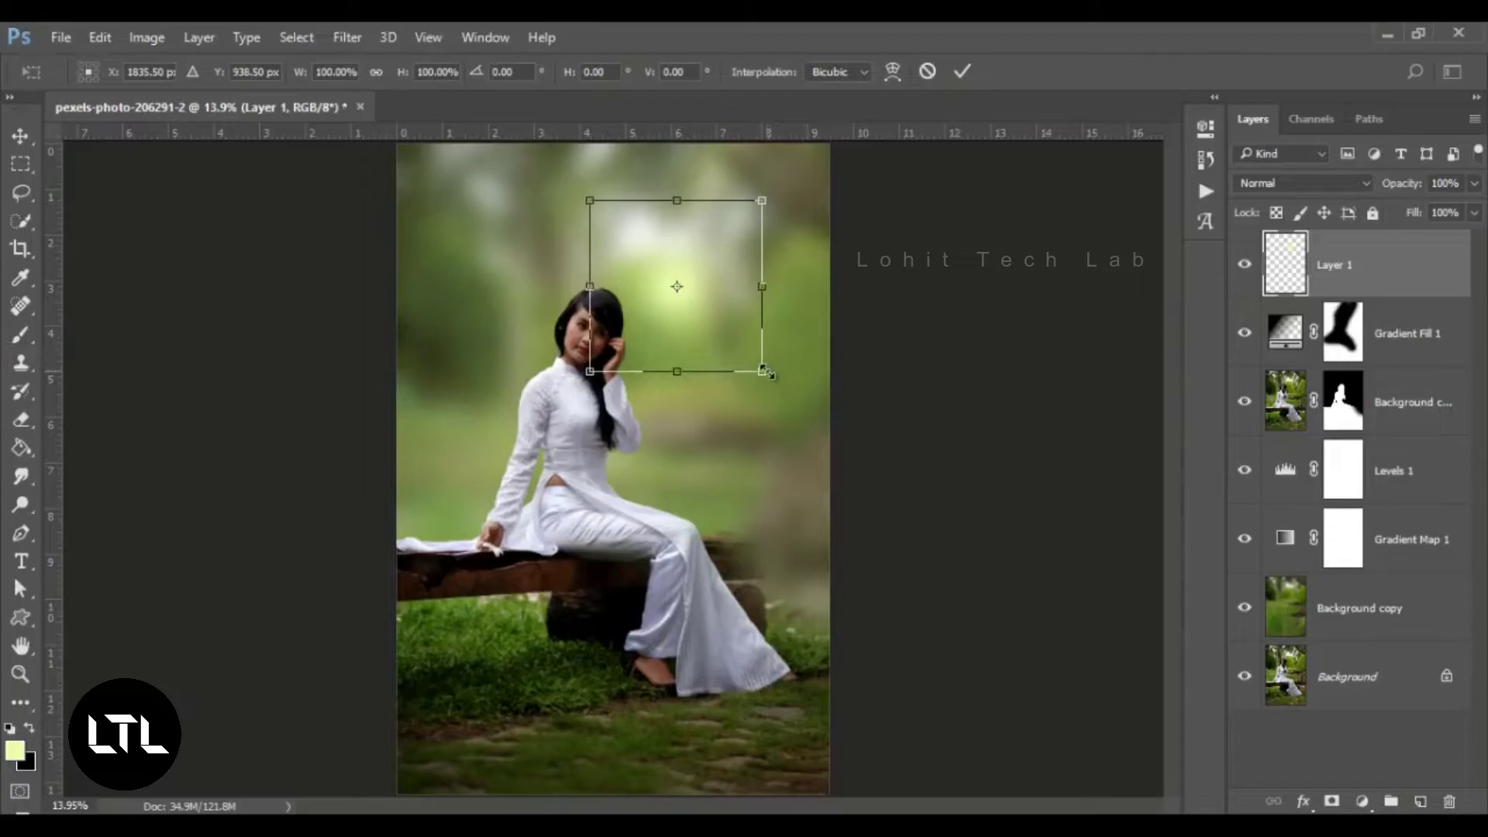
Scale the green glow up about threefold, move it to the top edge and skew its lower corners outward.
drag(771, 381, 938, 544)
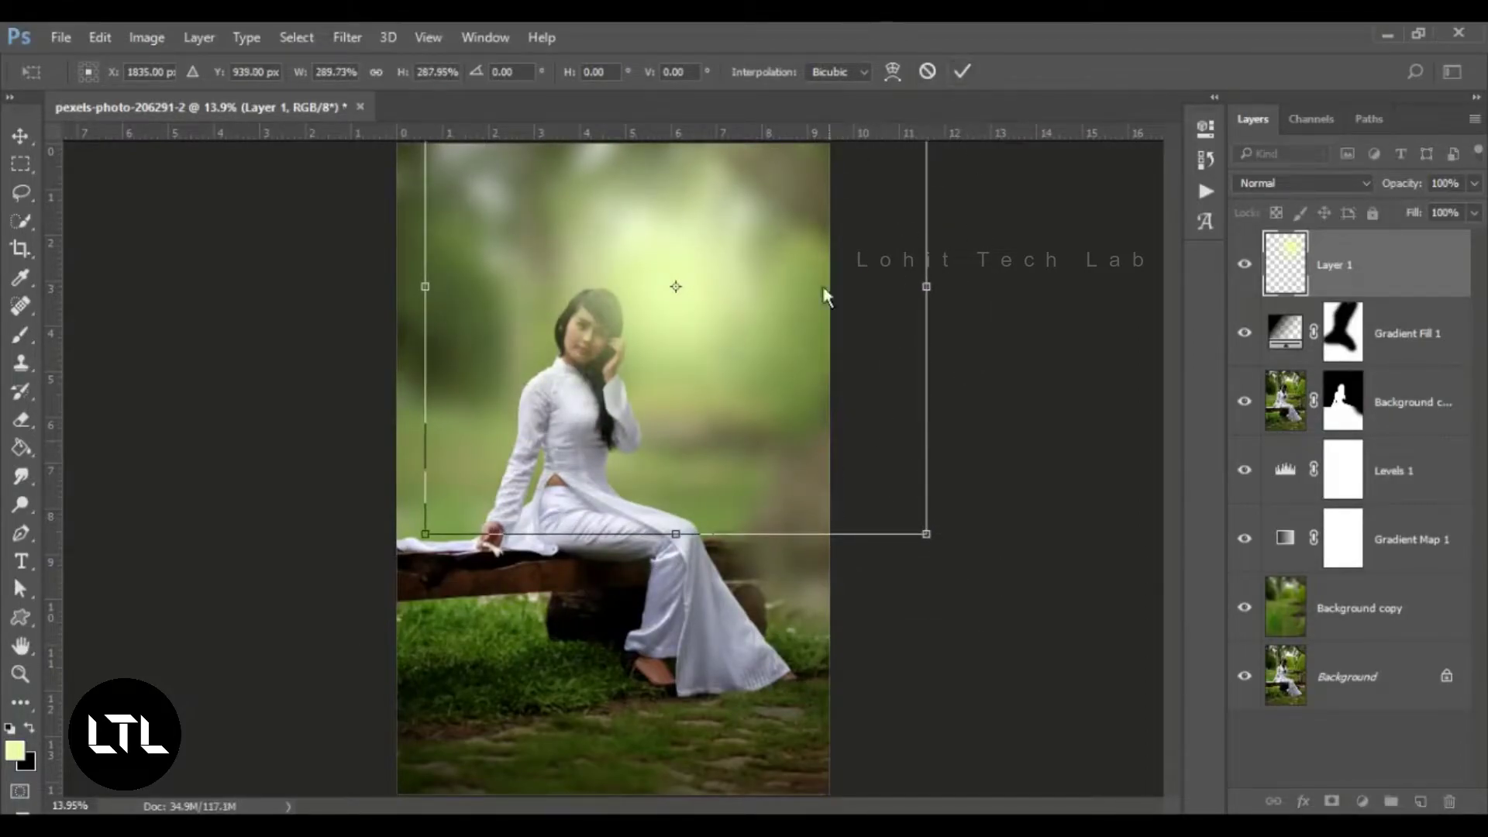
drag(743, 338, 740, 226)
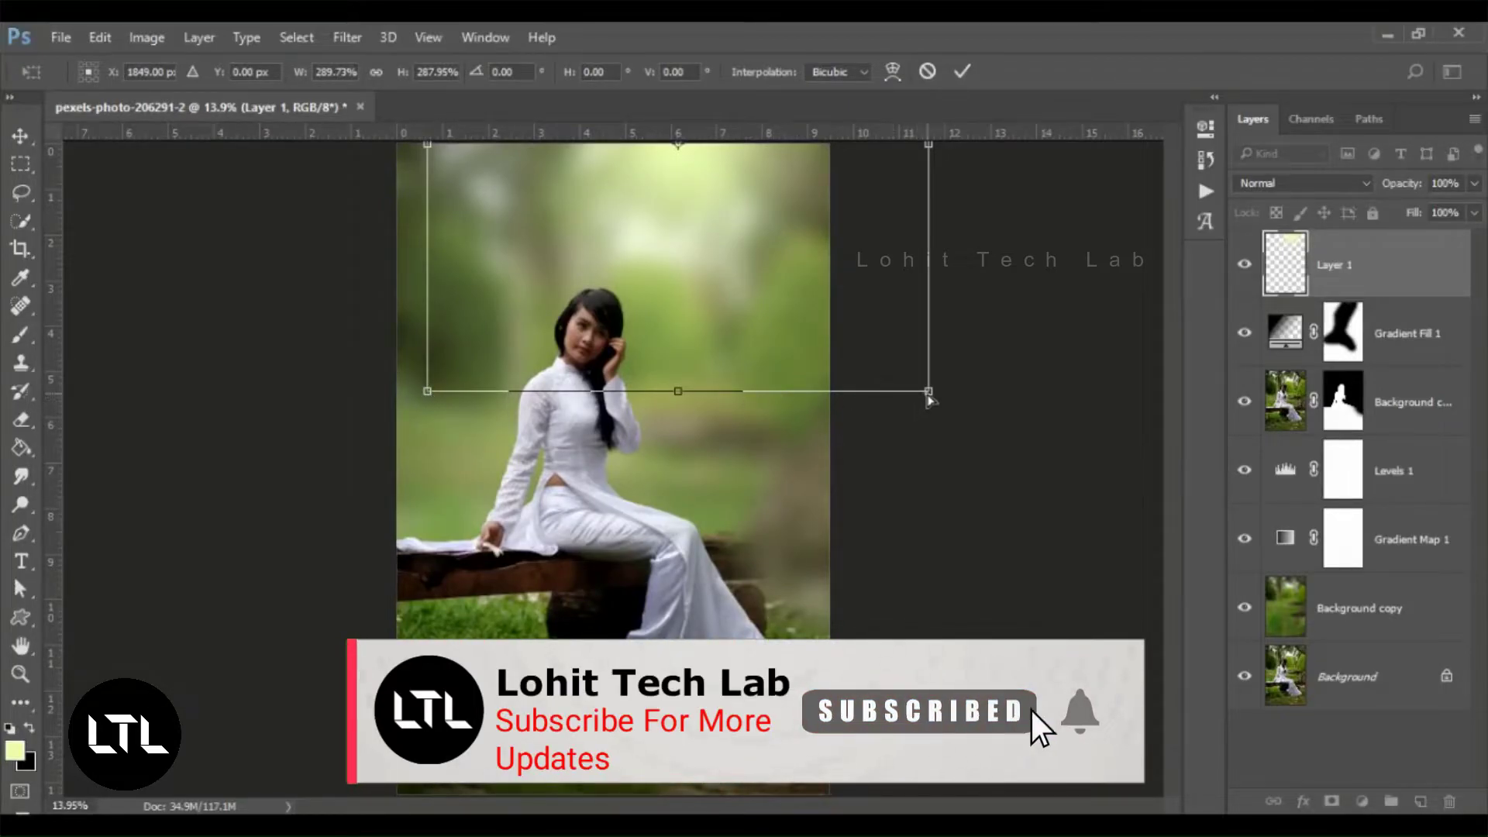
drag(929, 393, 916, 385)
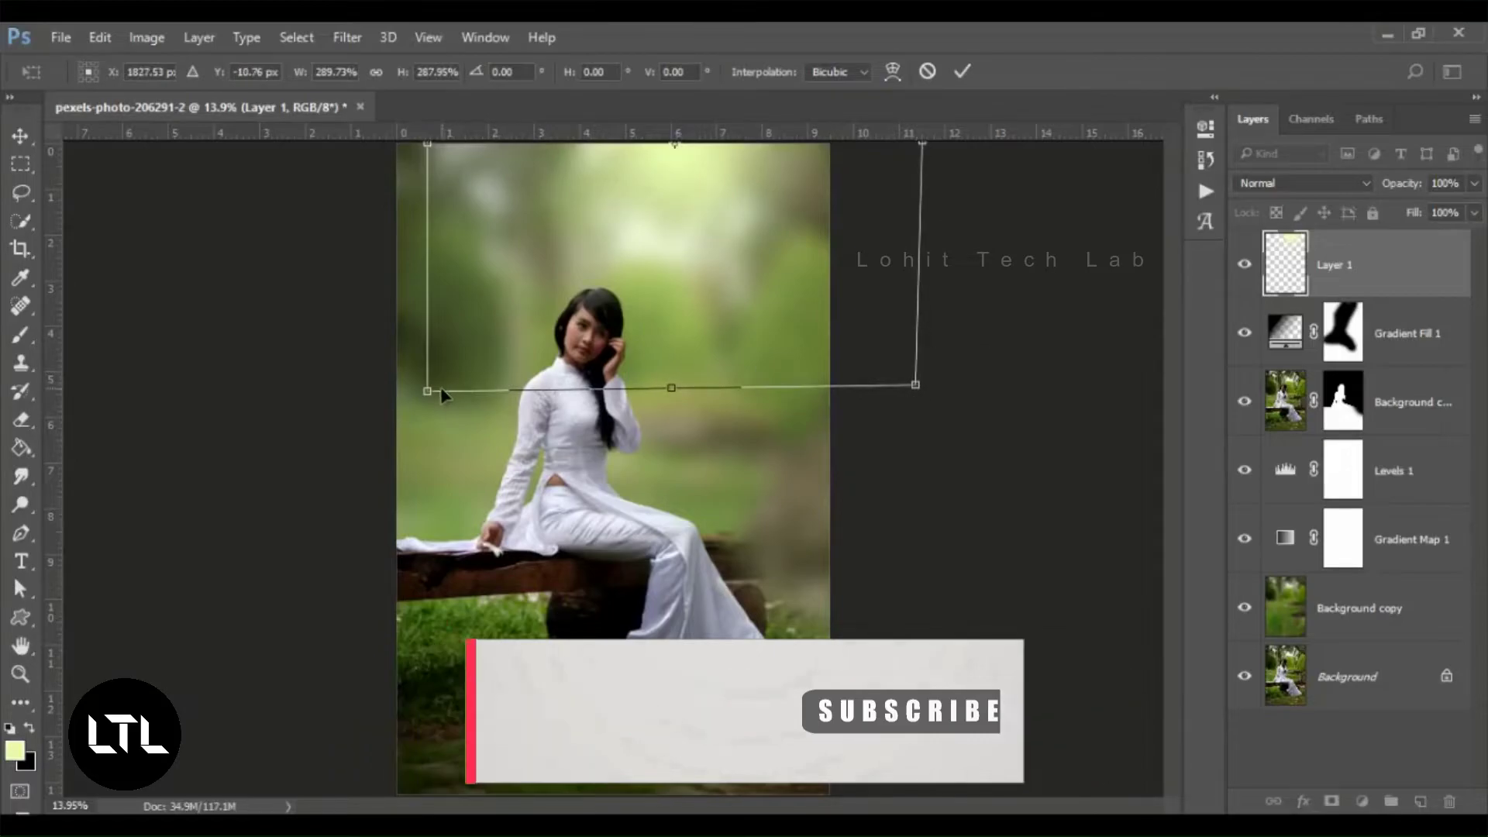
drag(428, 393, 333, 625)
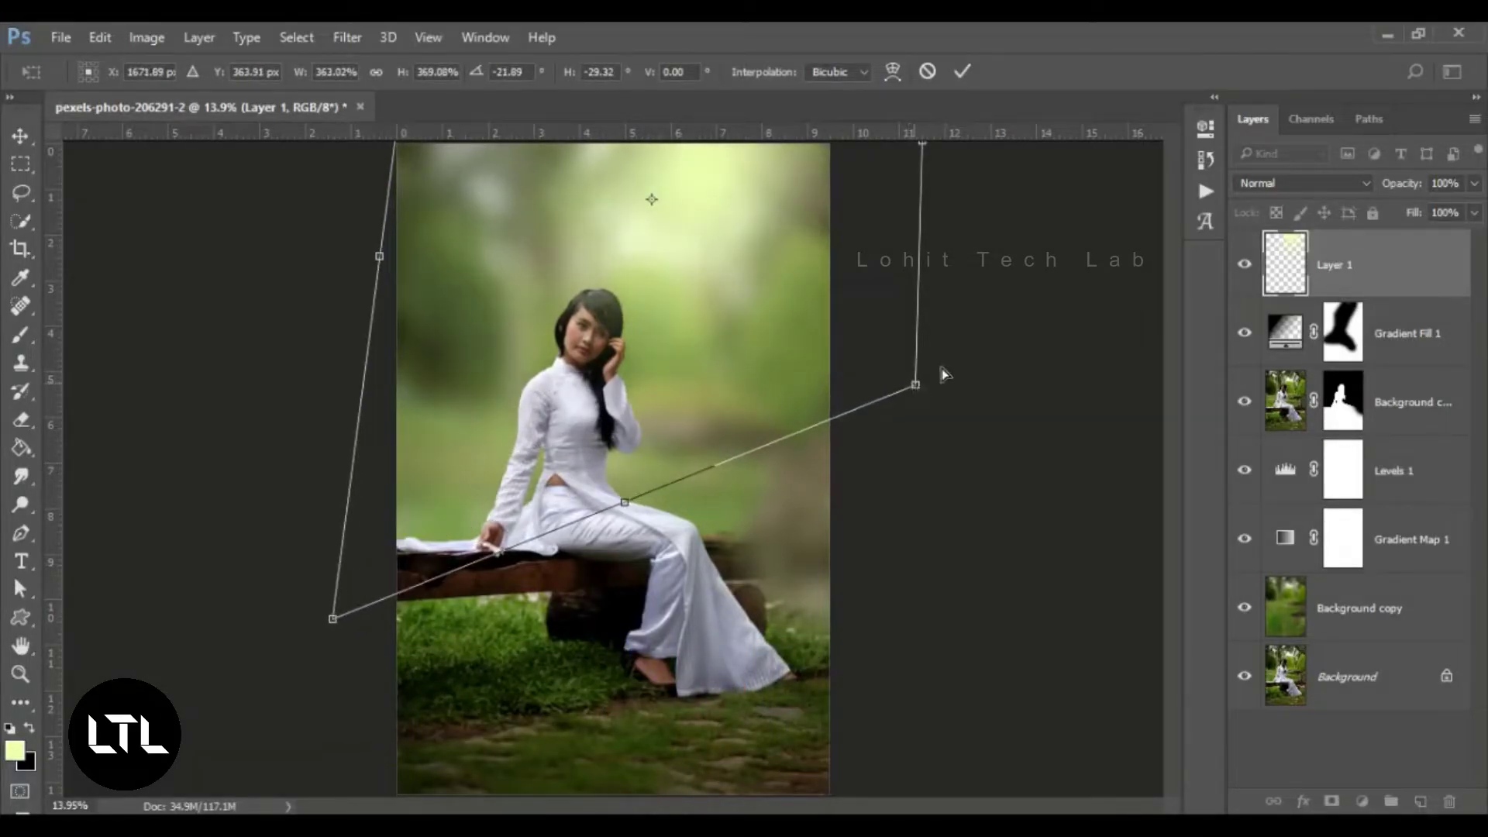
drag(917, 385, 955, 384)
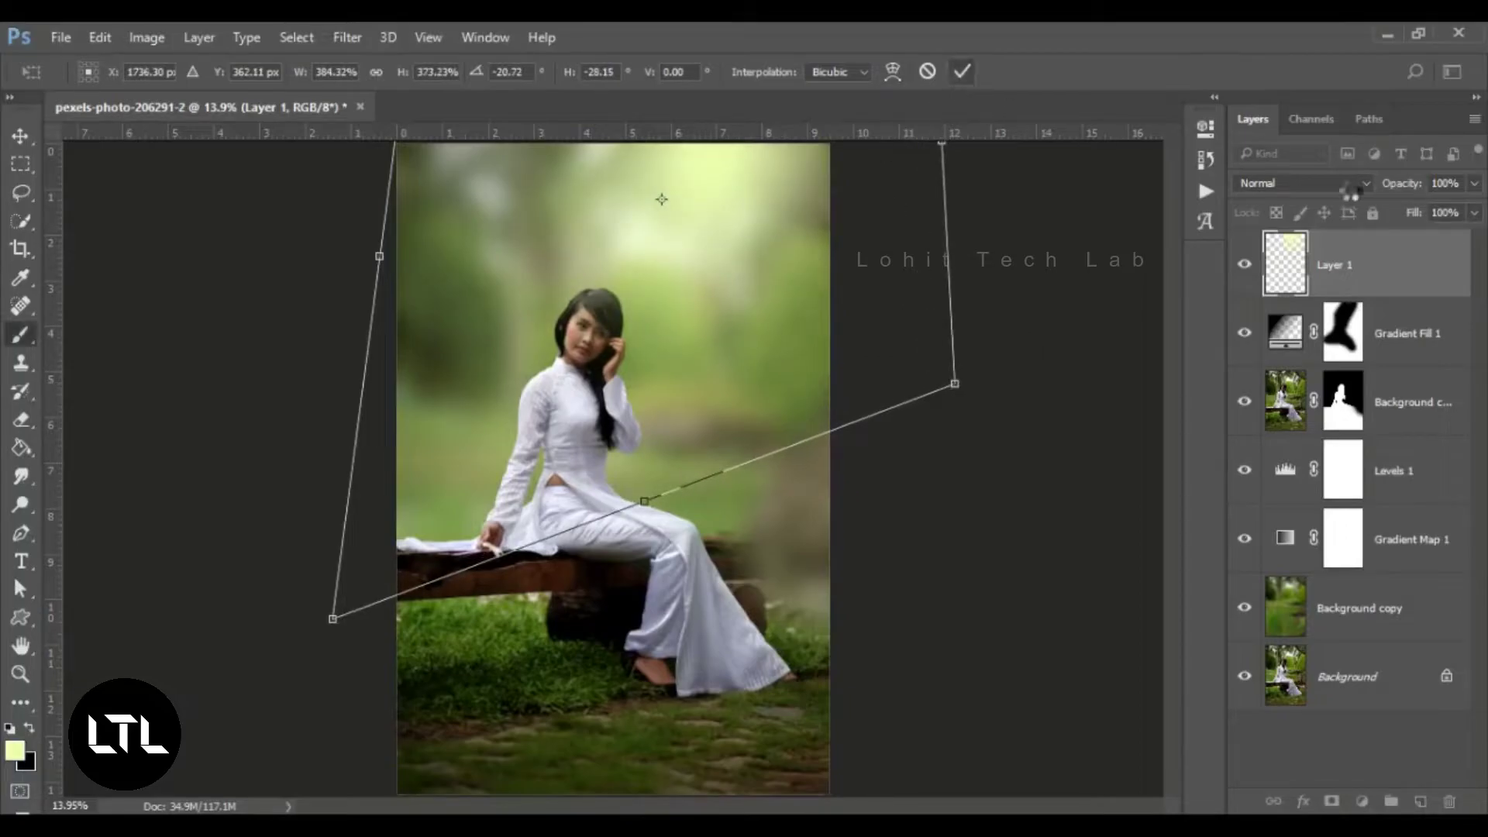
Commit the glow's new shape and set Layer 1's blend mode to Screen.
key(Return)
click(1356, 189)
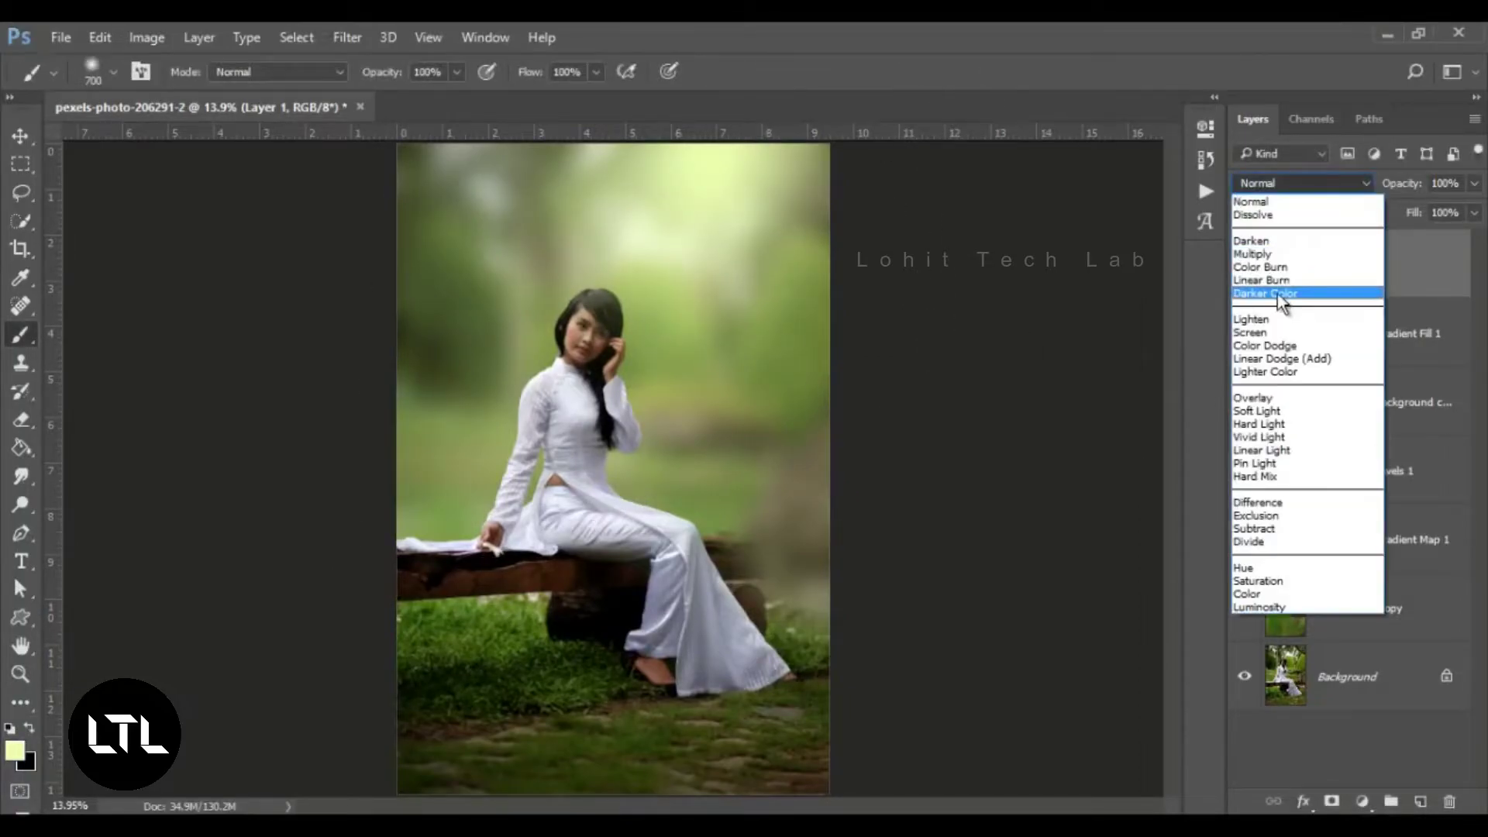
click(1271, 332)
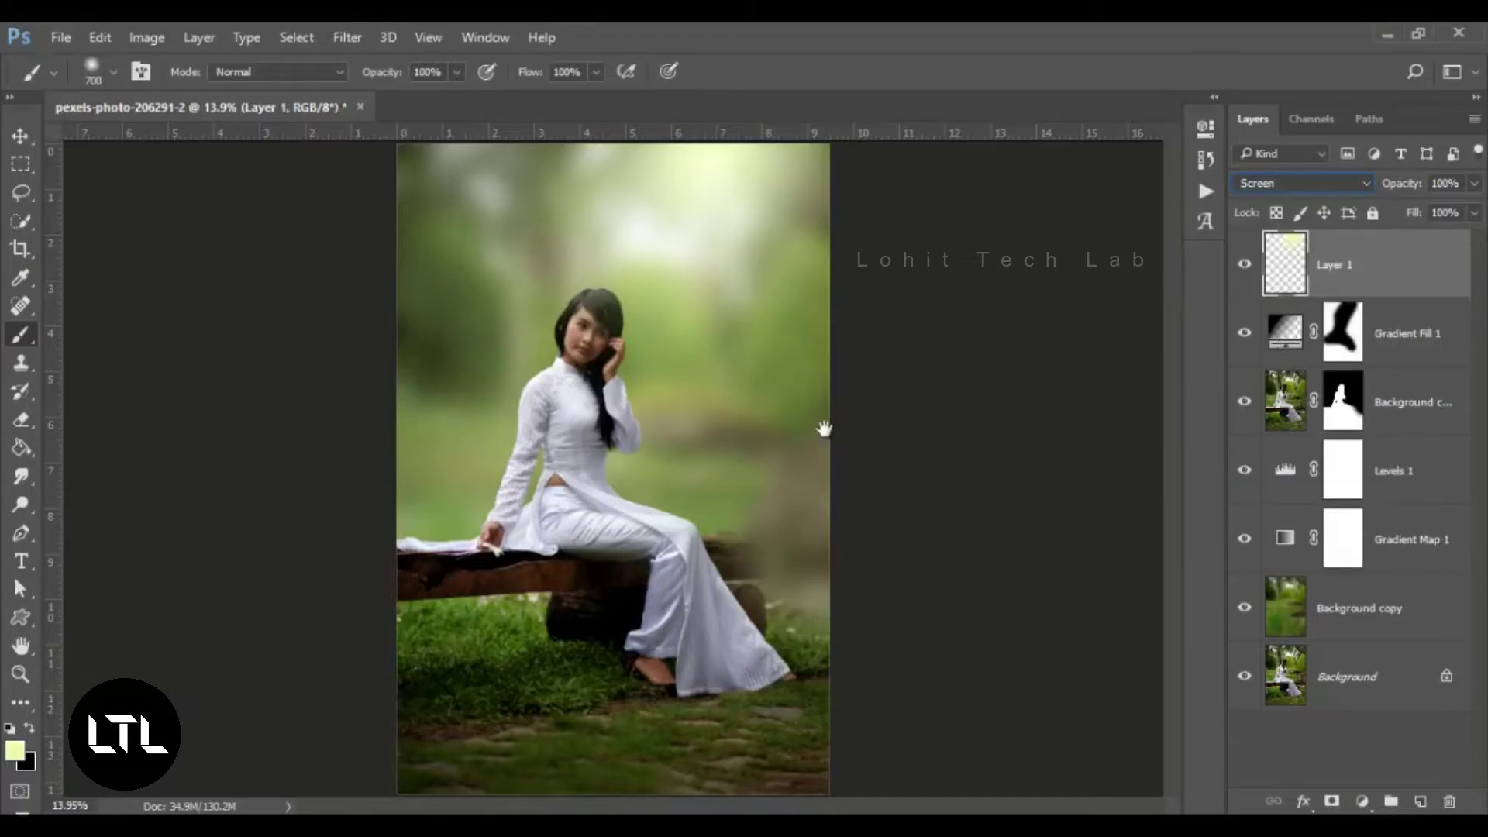
Zoom in on the woman's face and pan to inspect the glow, then start a new Free Transform on it.
alt+click(625, 333)
ctrl+click(629, 338)
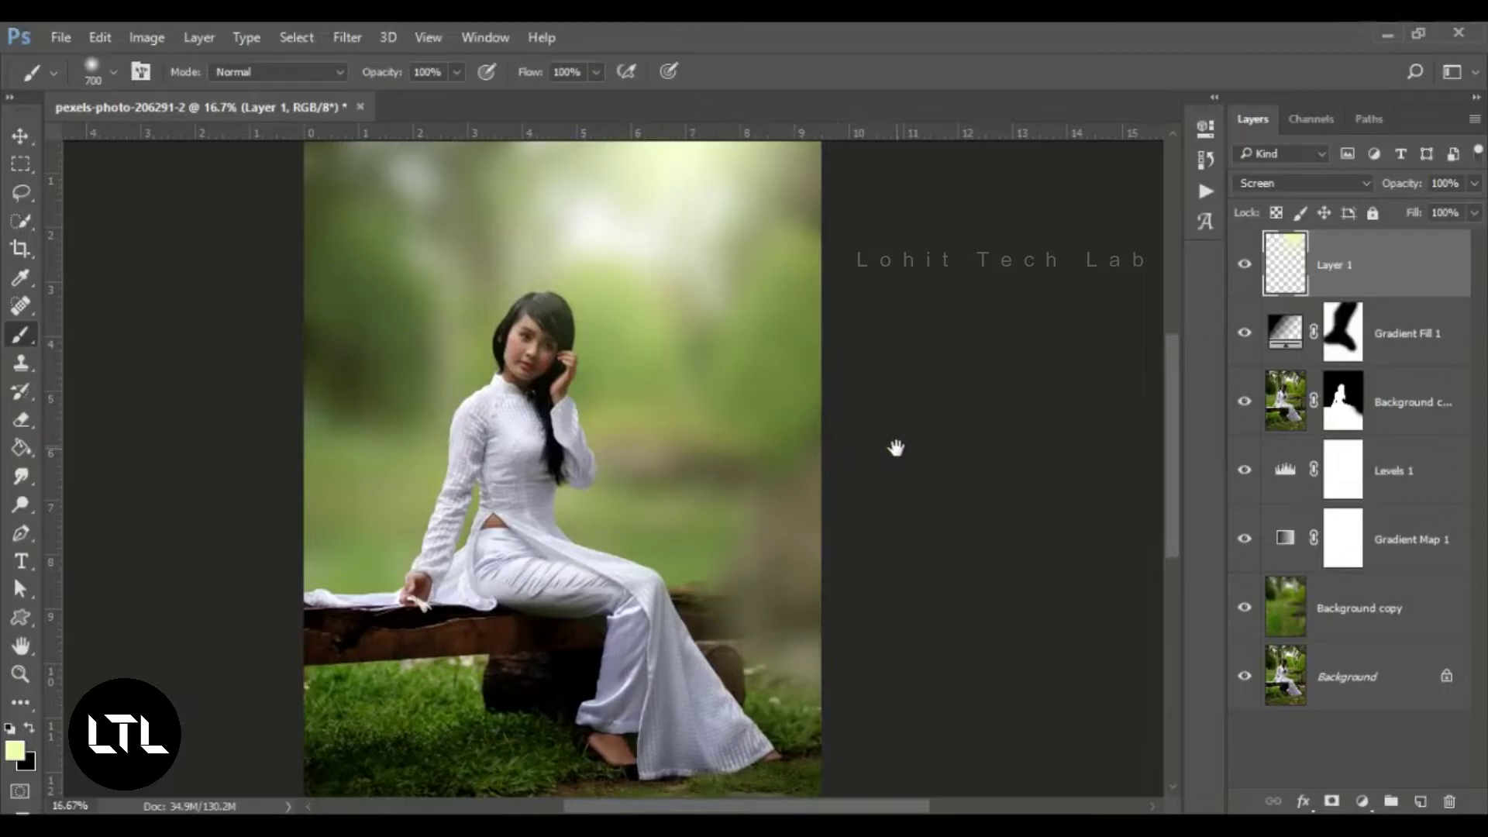
drag(677, 462, 765, 481)
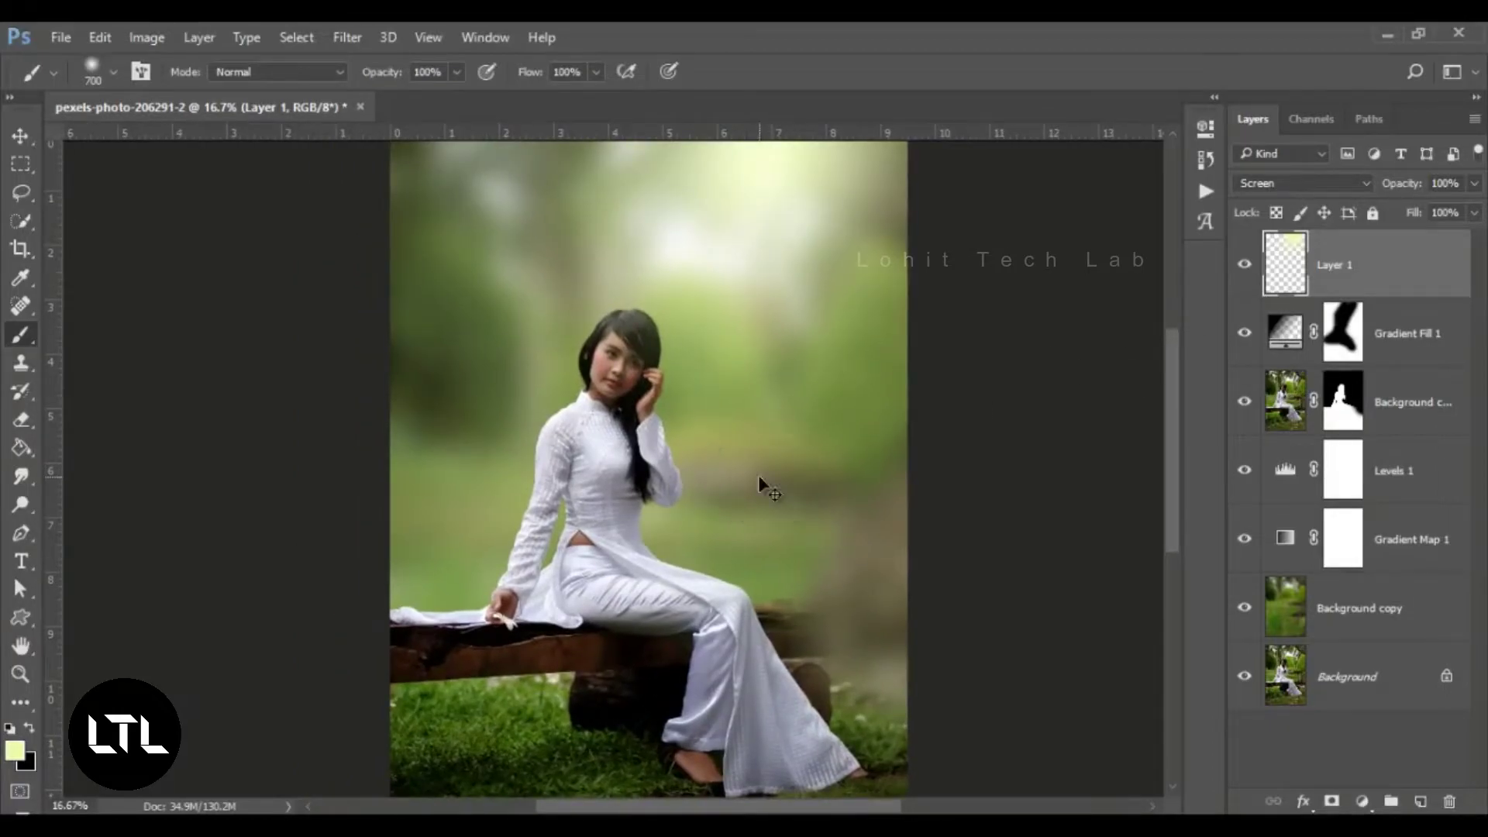
scroll(763, 480, down, 1)
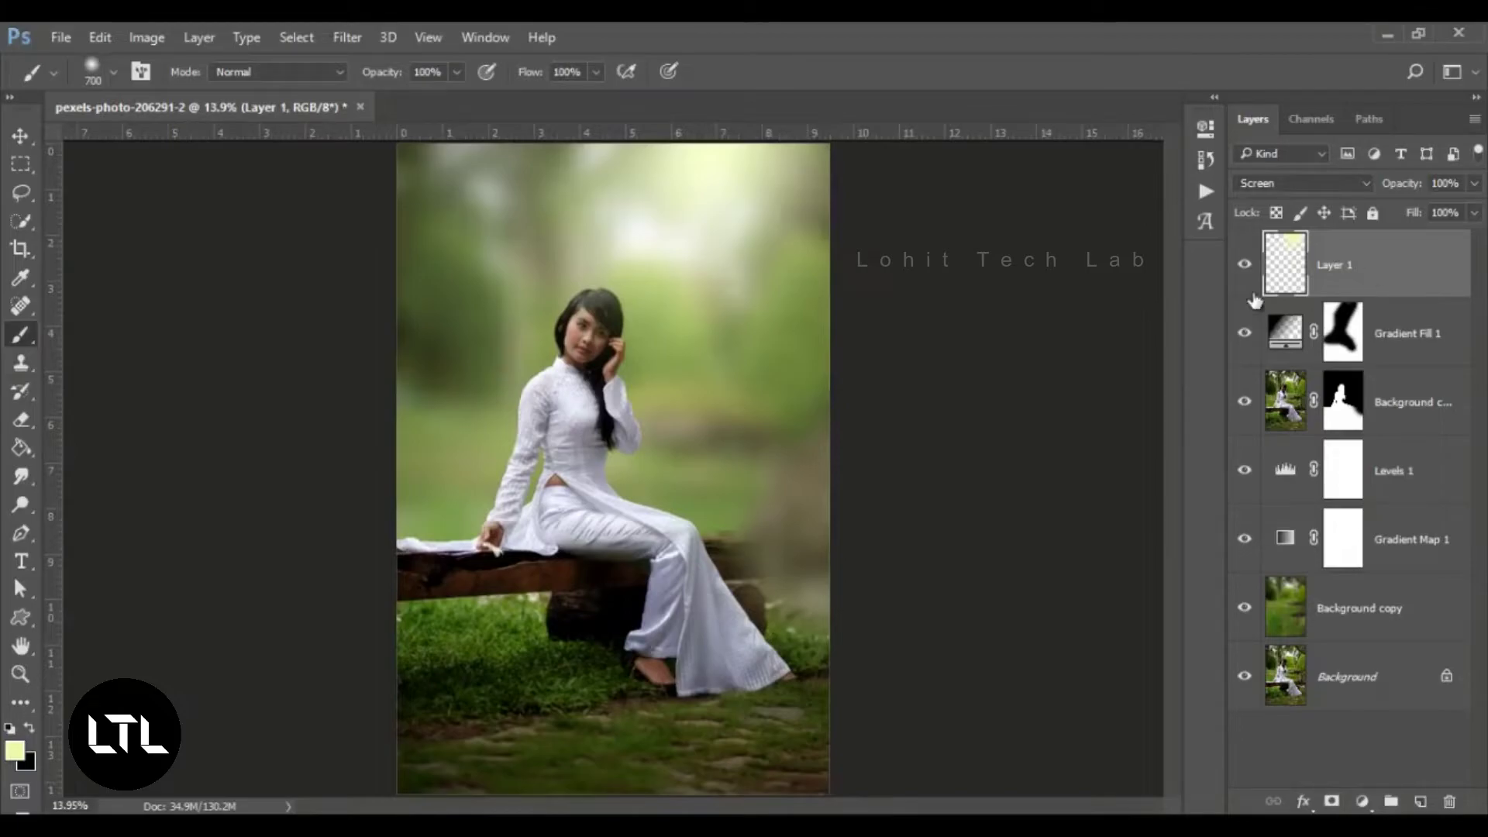
key(ctrl+t)
Stretch the glow's lower corners further down and outward, then commit the transform.
drag(378, 502, 348, 572)
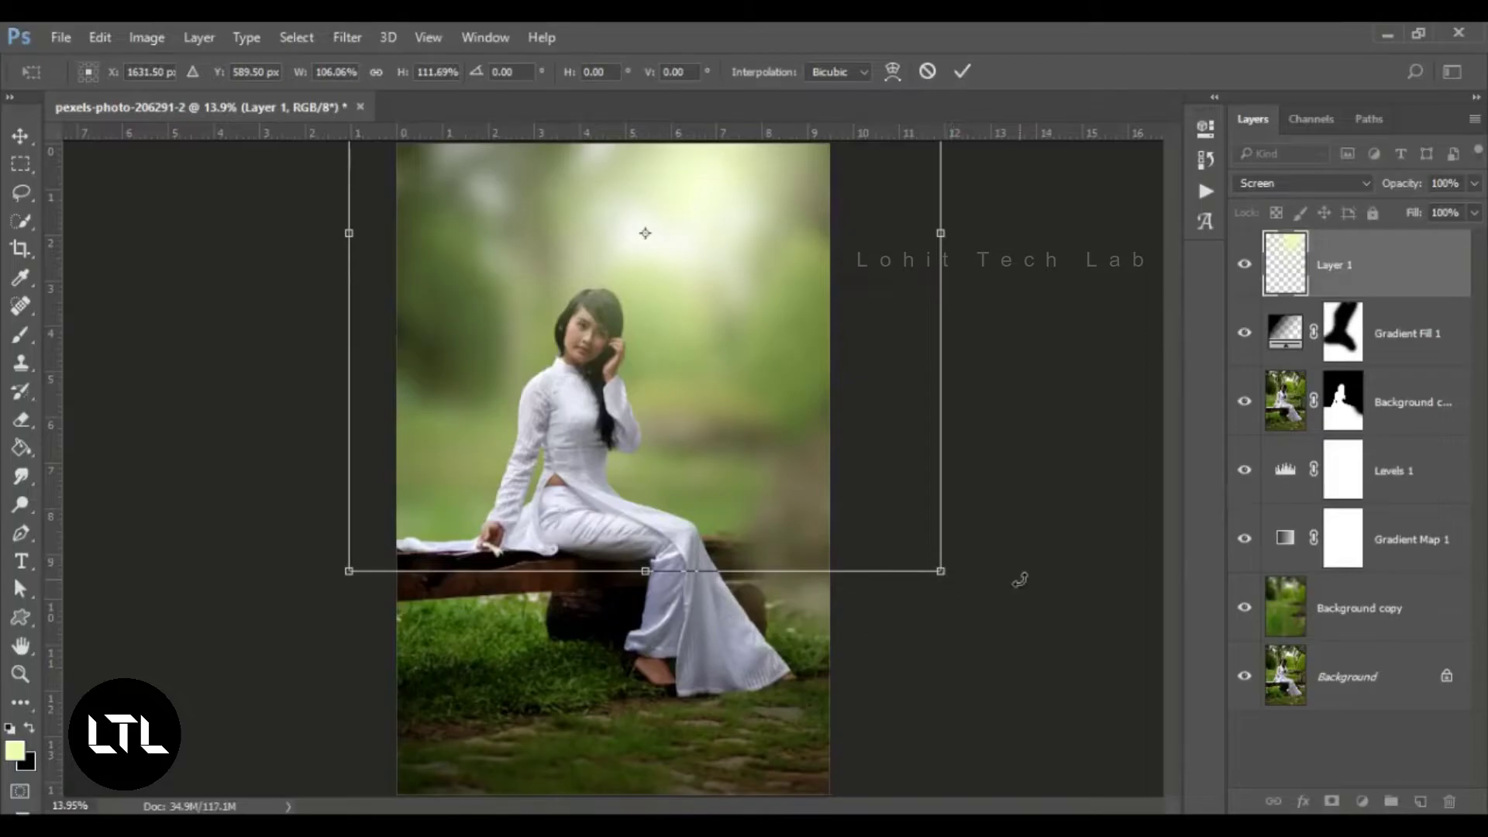
drag(944, 580, 955, 588)
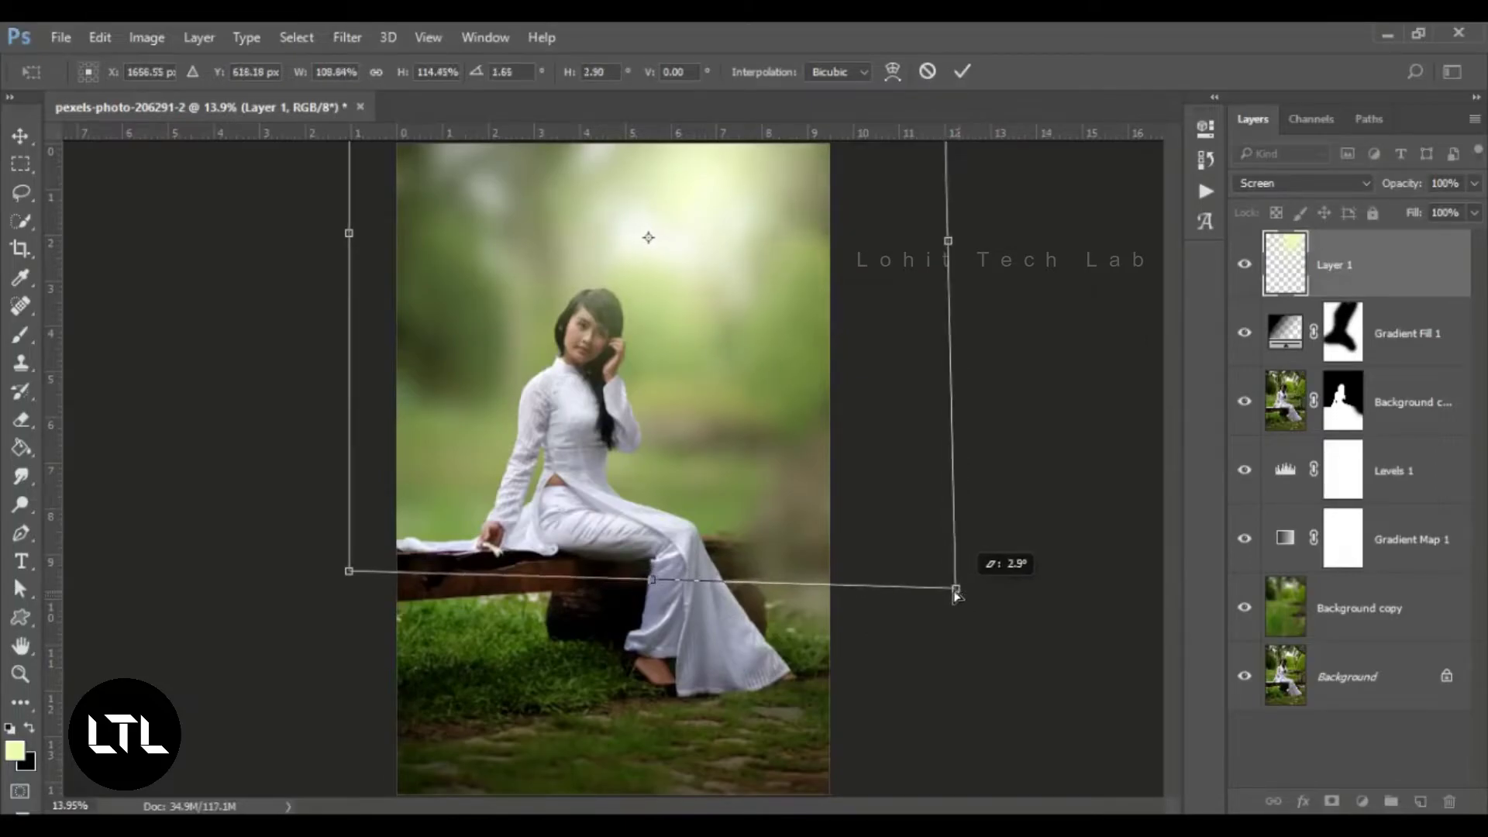
drag(351, 577, 212, 657)
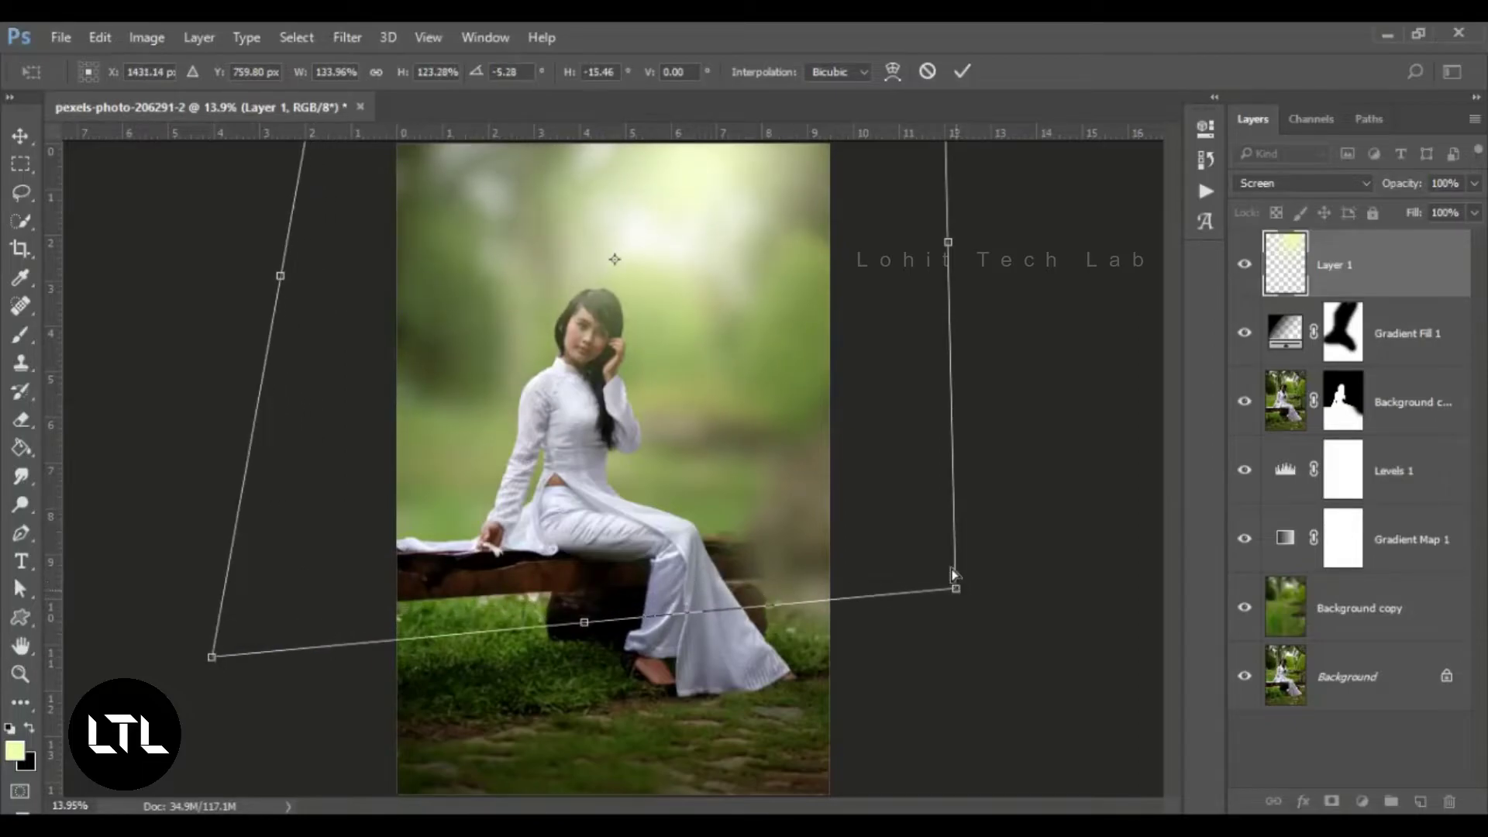
drag(953, 575, 959, 545)
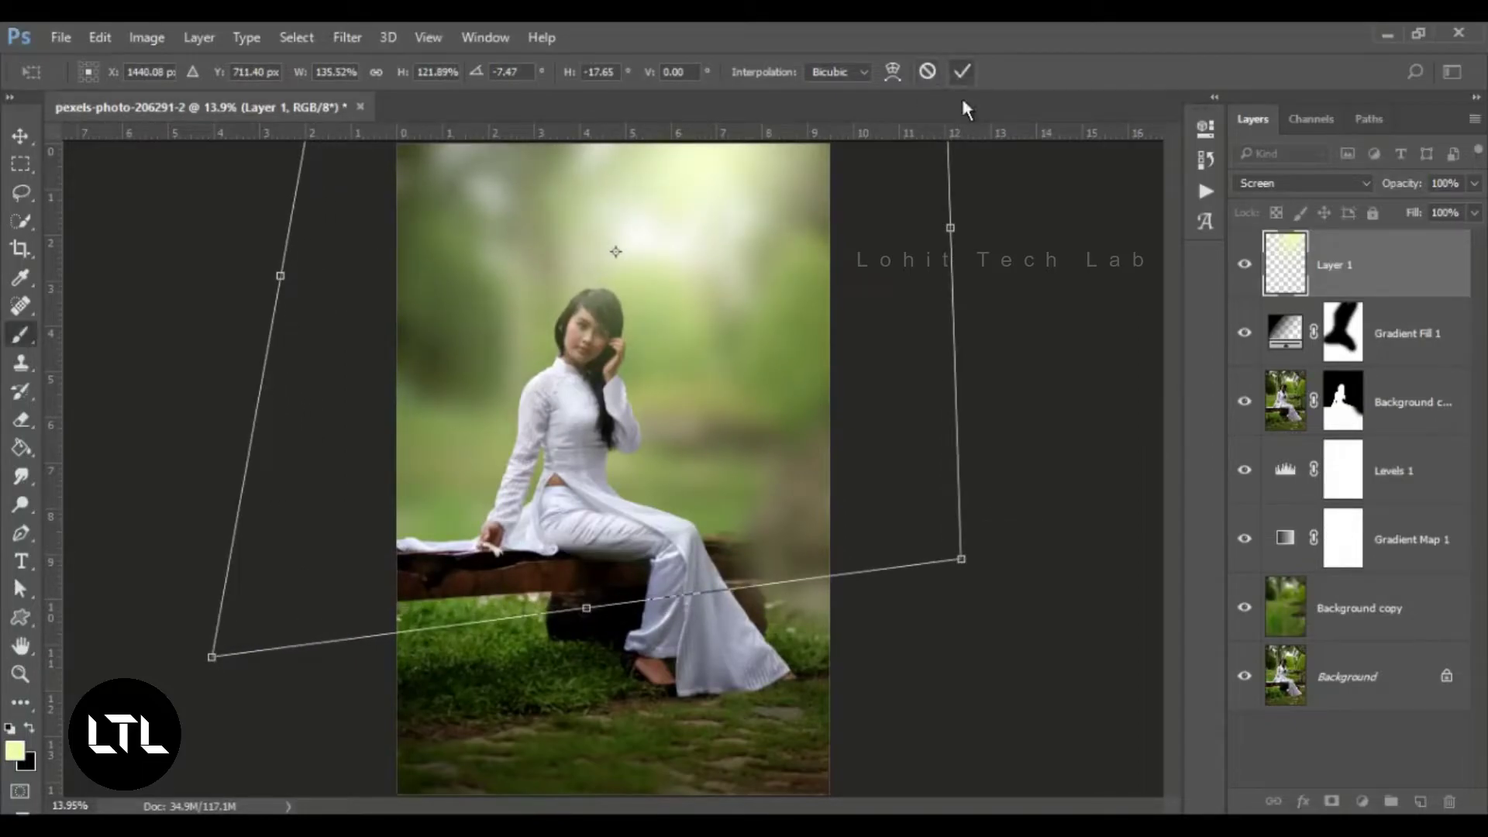
key(Return)
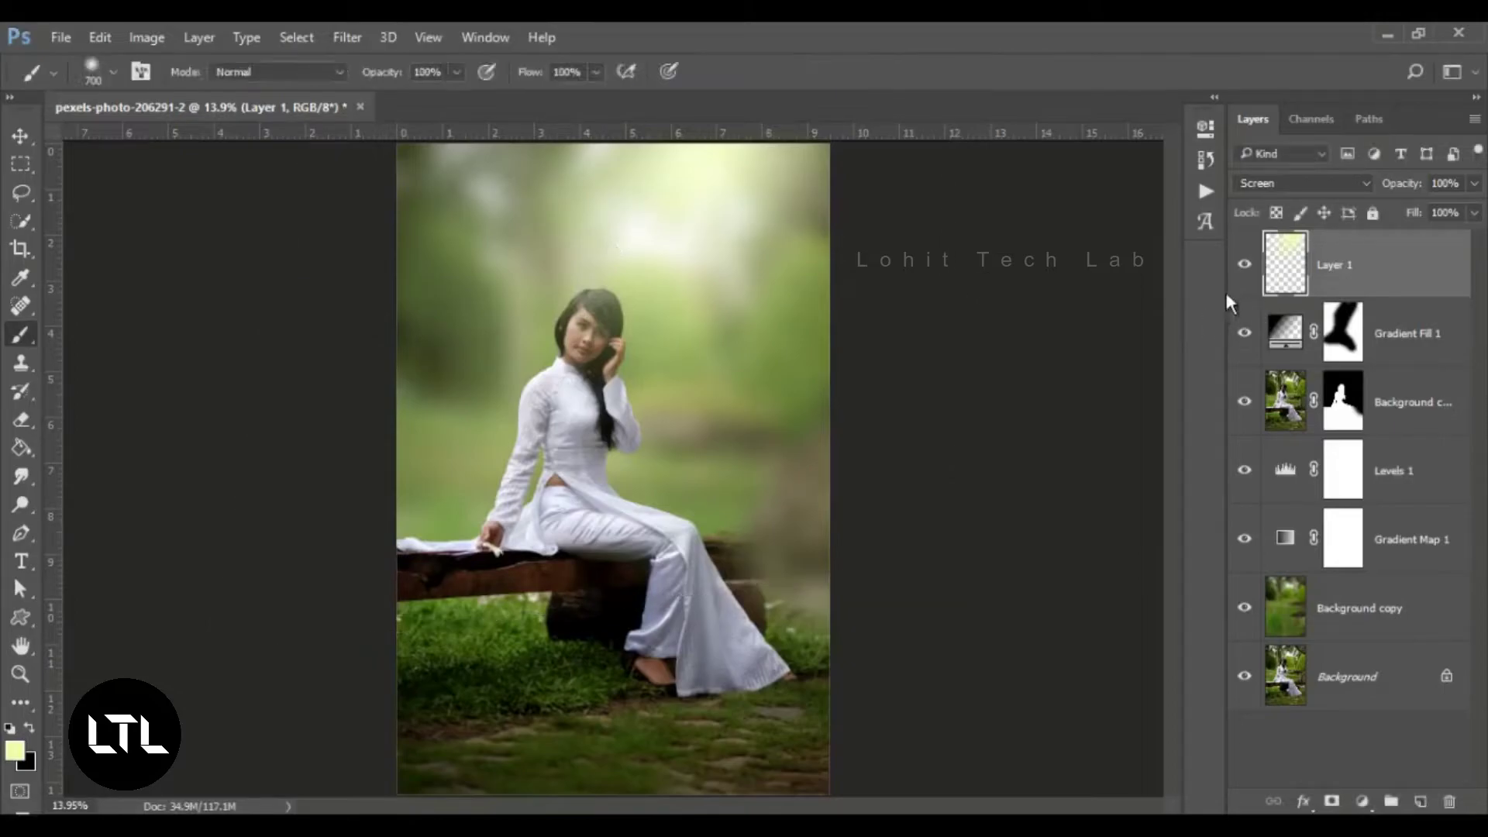
Compare the photo with and without the glow, inspecting it at different zoom levels.
click(1245, 264)
scroll(711, 343, up, 1)
drag(651, 382, 710, 372)
scroll(711, 372, down, 1)
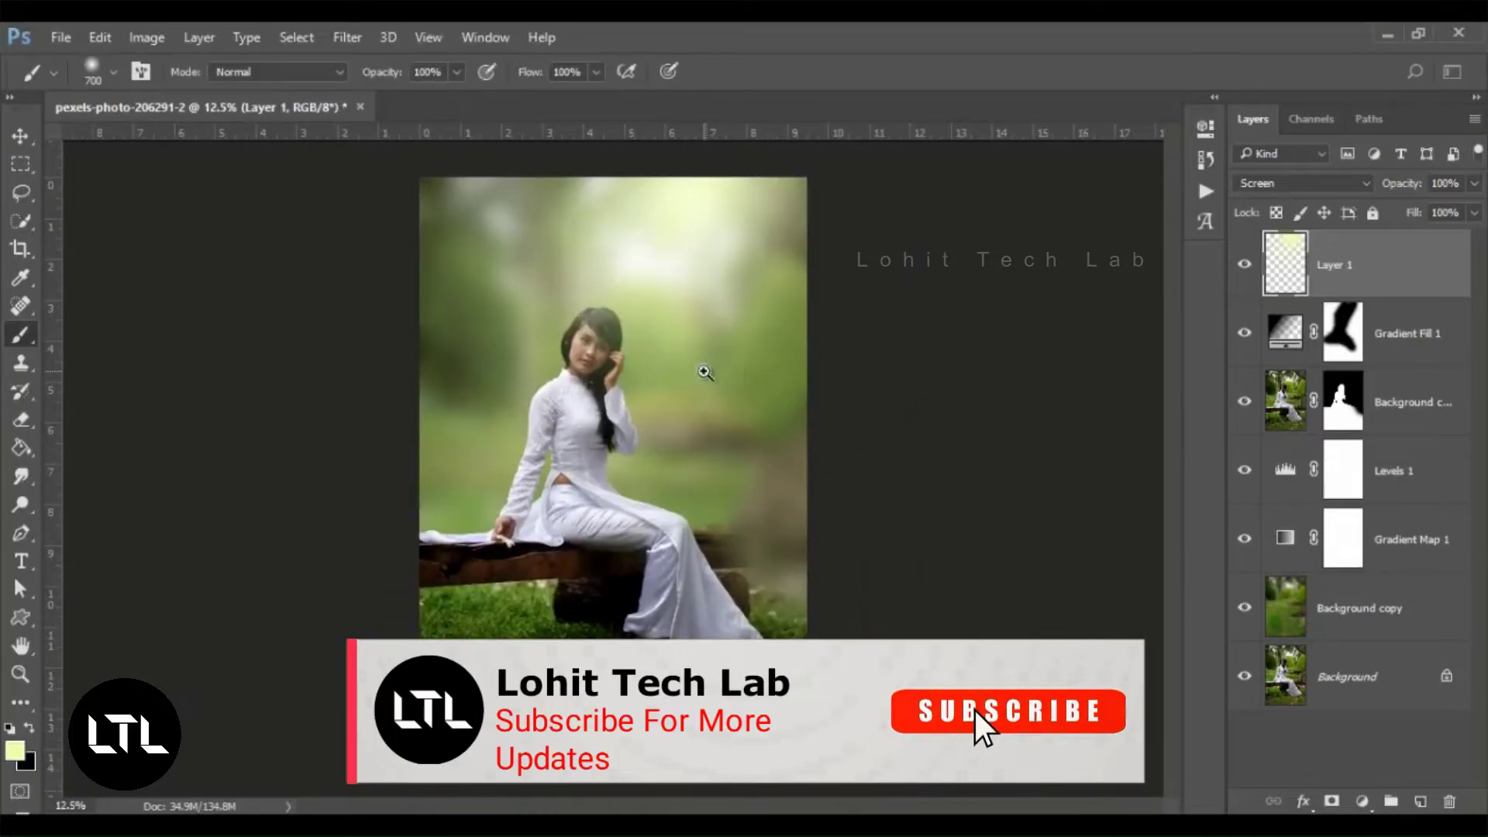
scroll(700, 369, up, 1)
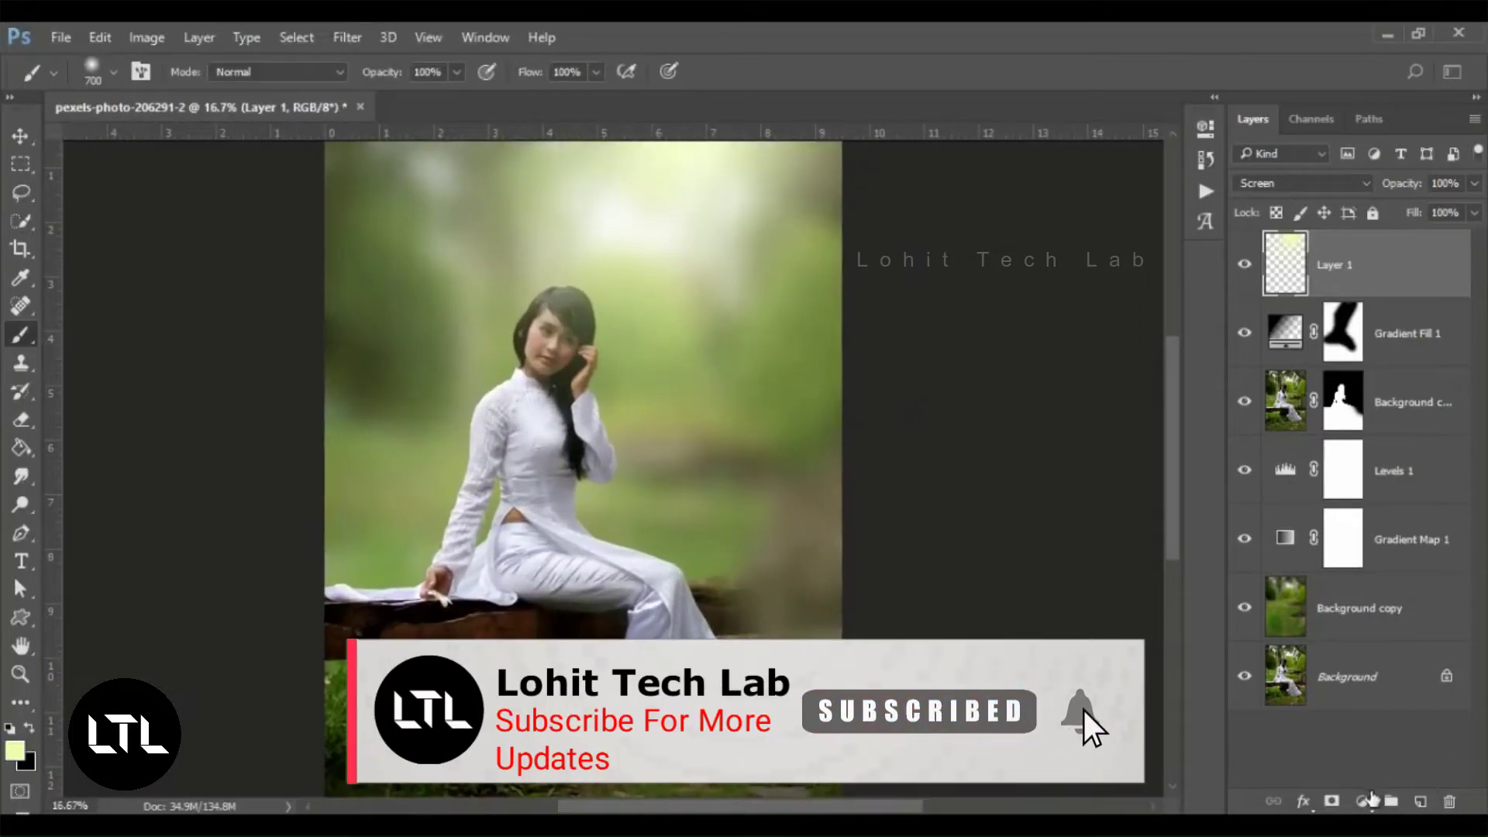
click(1362, 801)
Add a Hue/Saturation layer with Greens hue -54, a widened green range and saturation +10.
click(1413, 536)
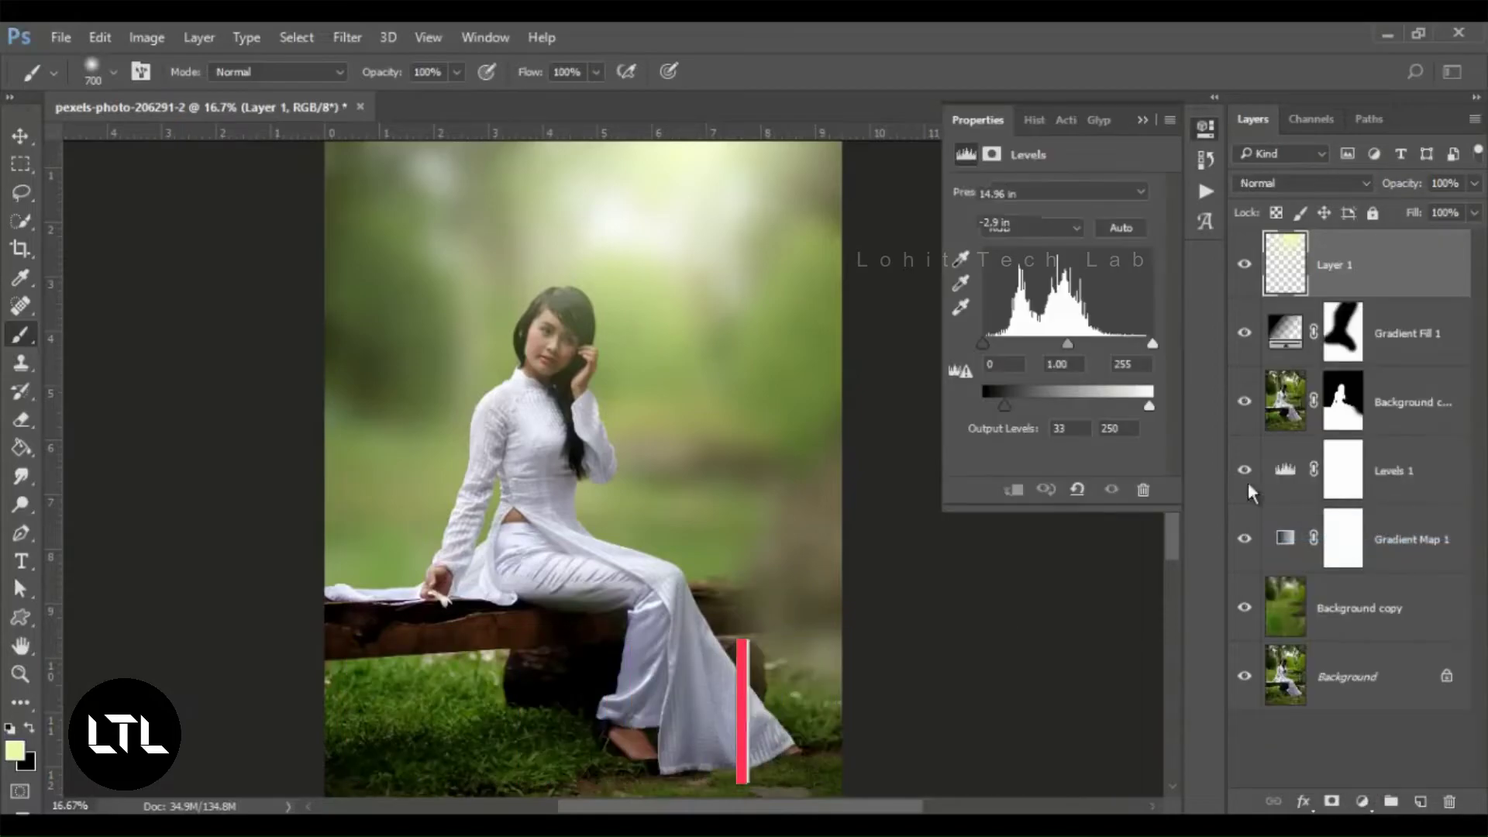
click(1044, 218)
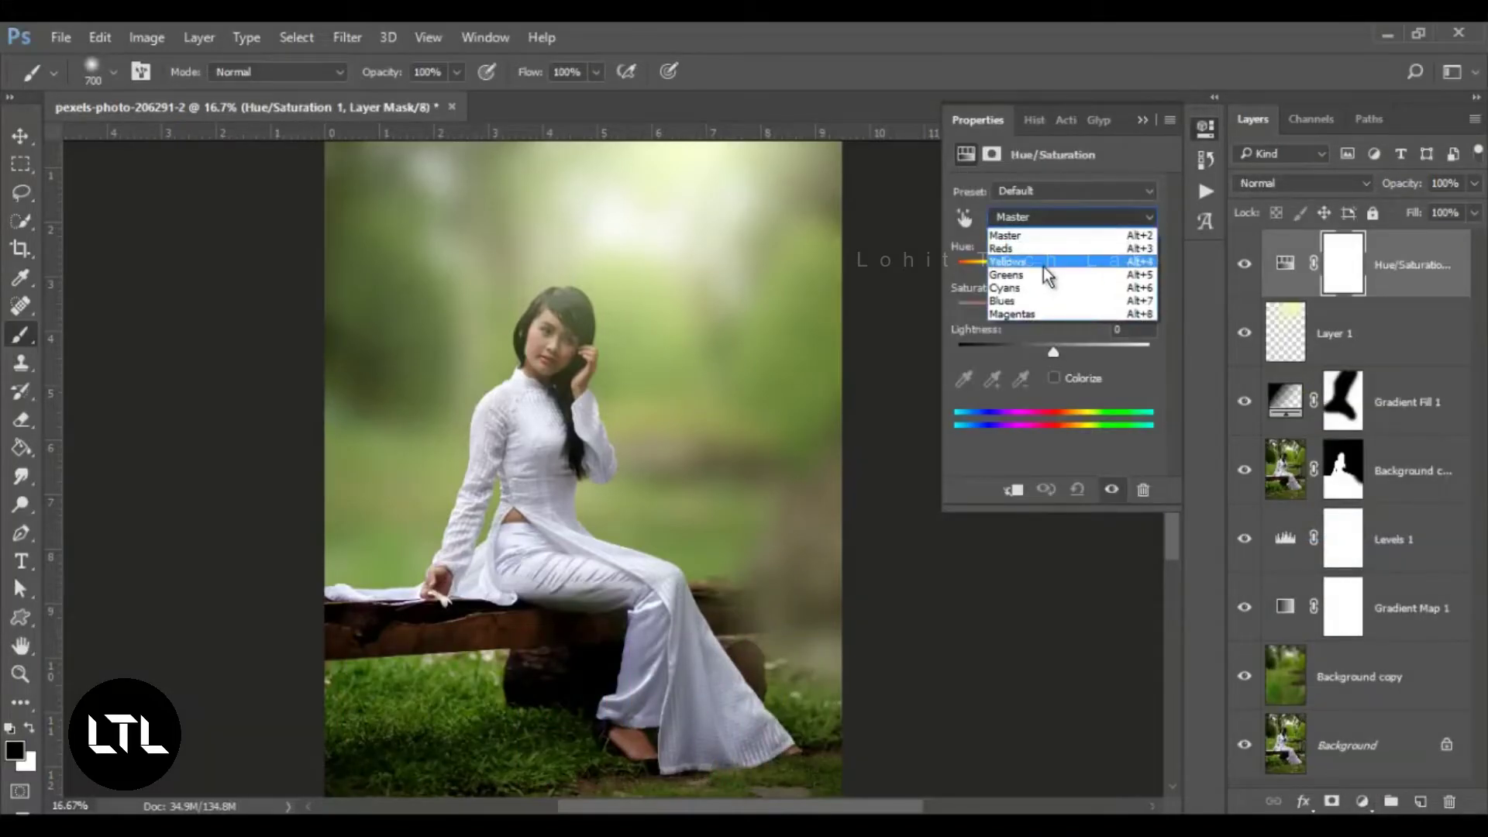
click(1043, 276)
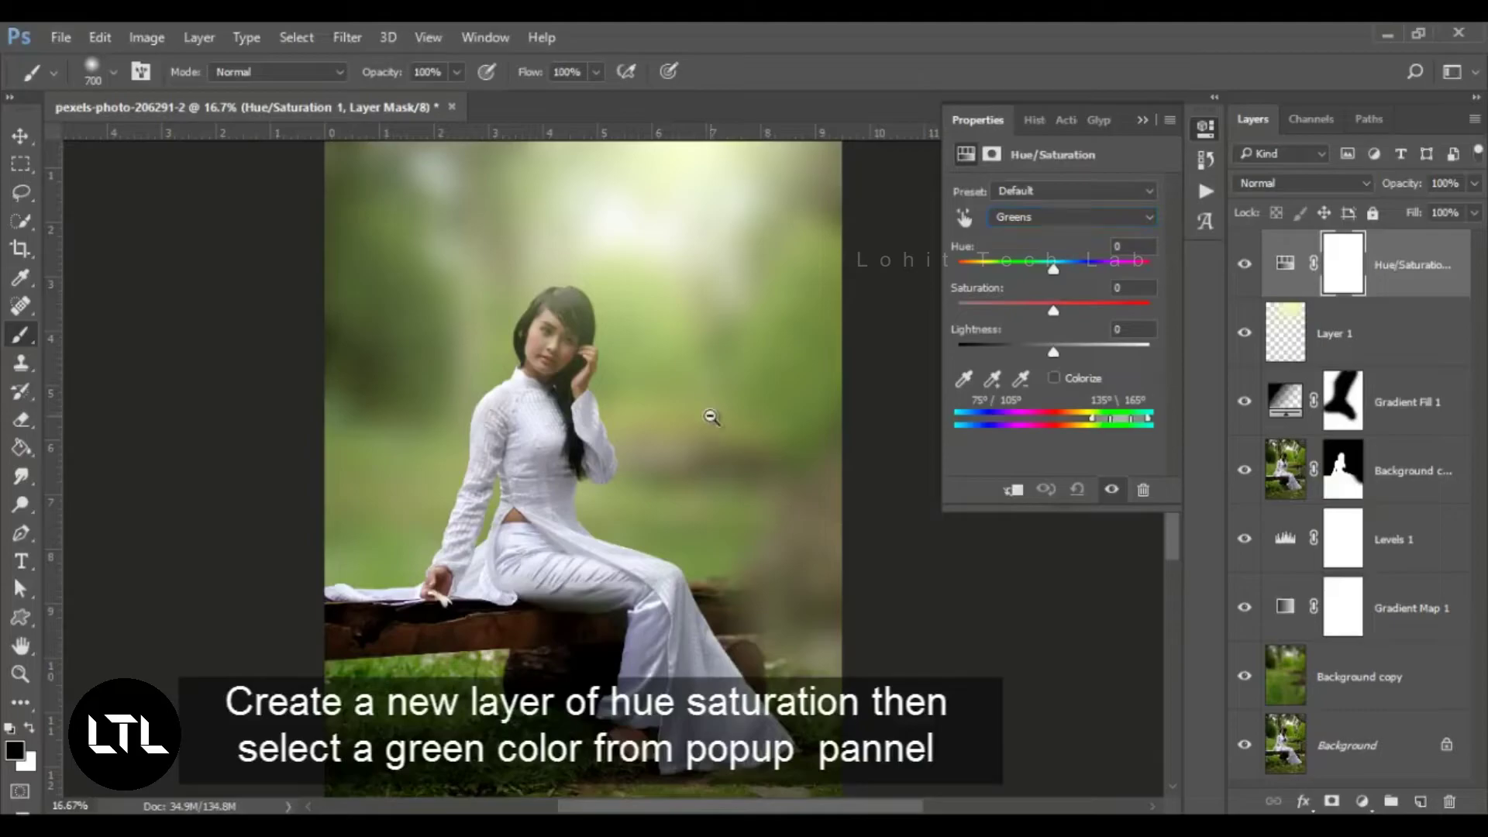
alt+click(711, 417)
key(ctrl+0)
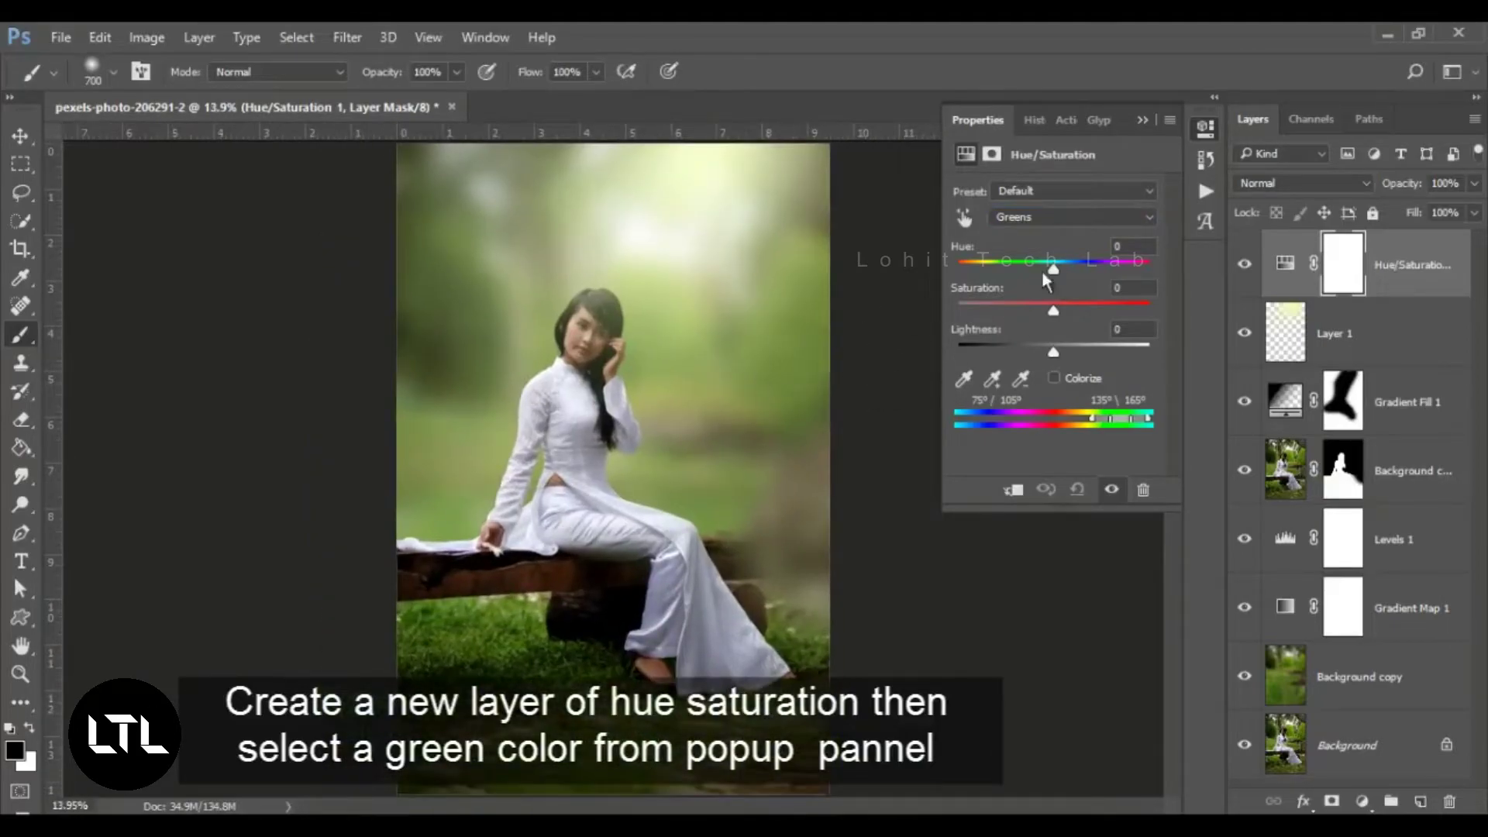
drag(1049, 267, 1007, 268)
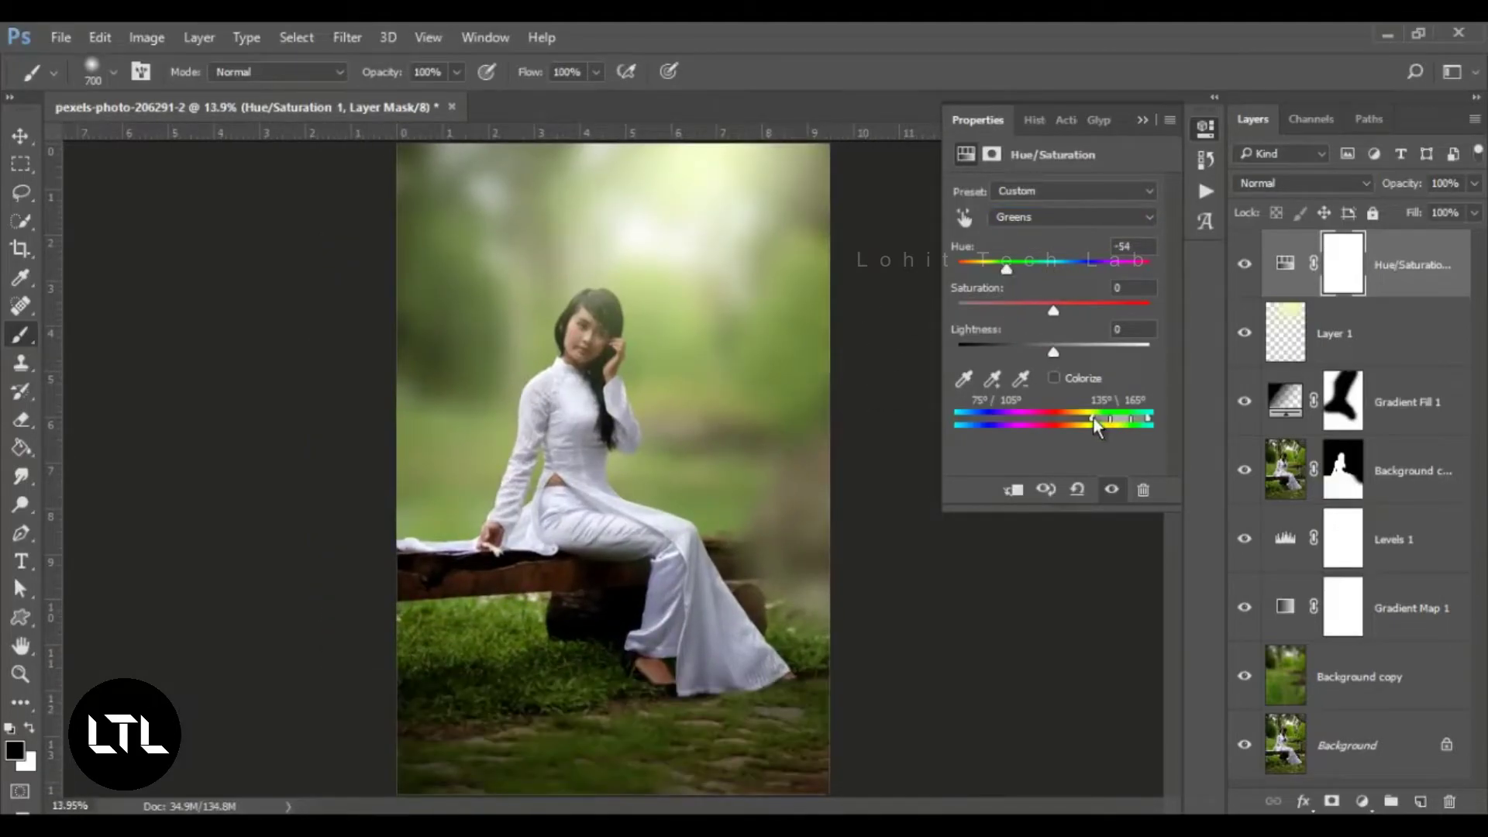
drag(1092, 417, 1103, 418)
drag(1058, 317, 1069, 319)
click(1142, 120)
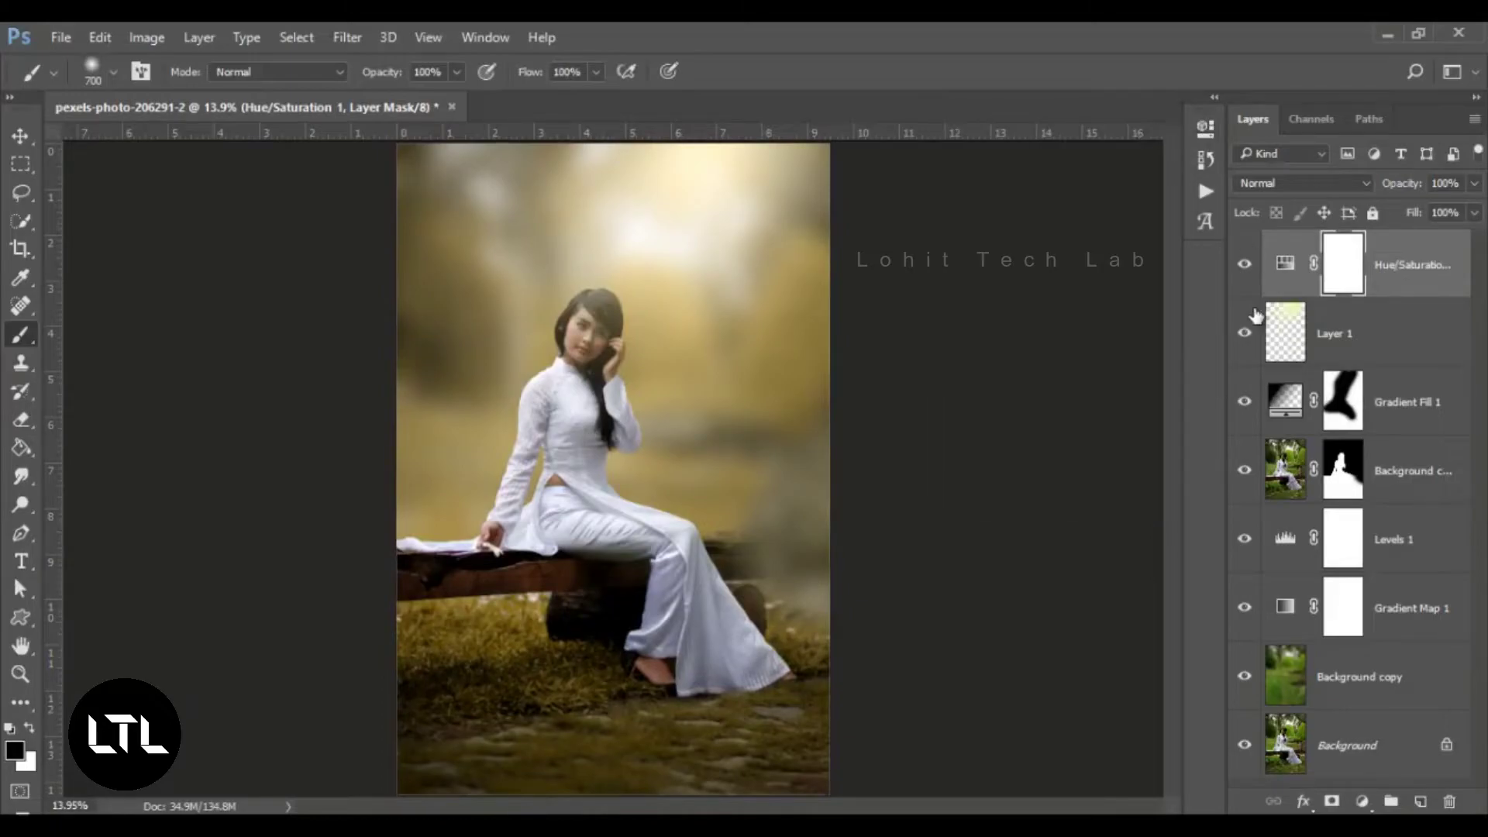
click(1243, 265)
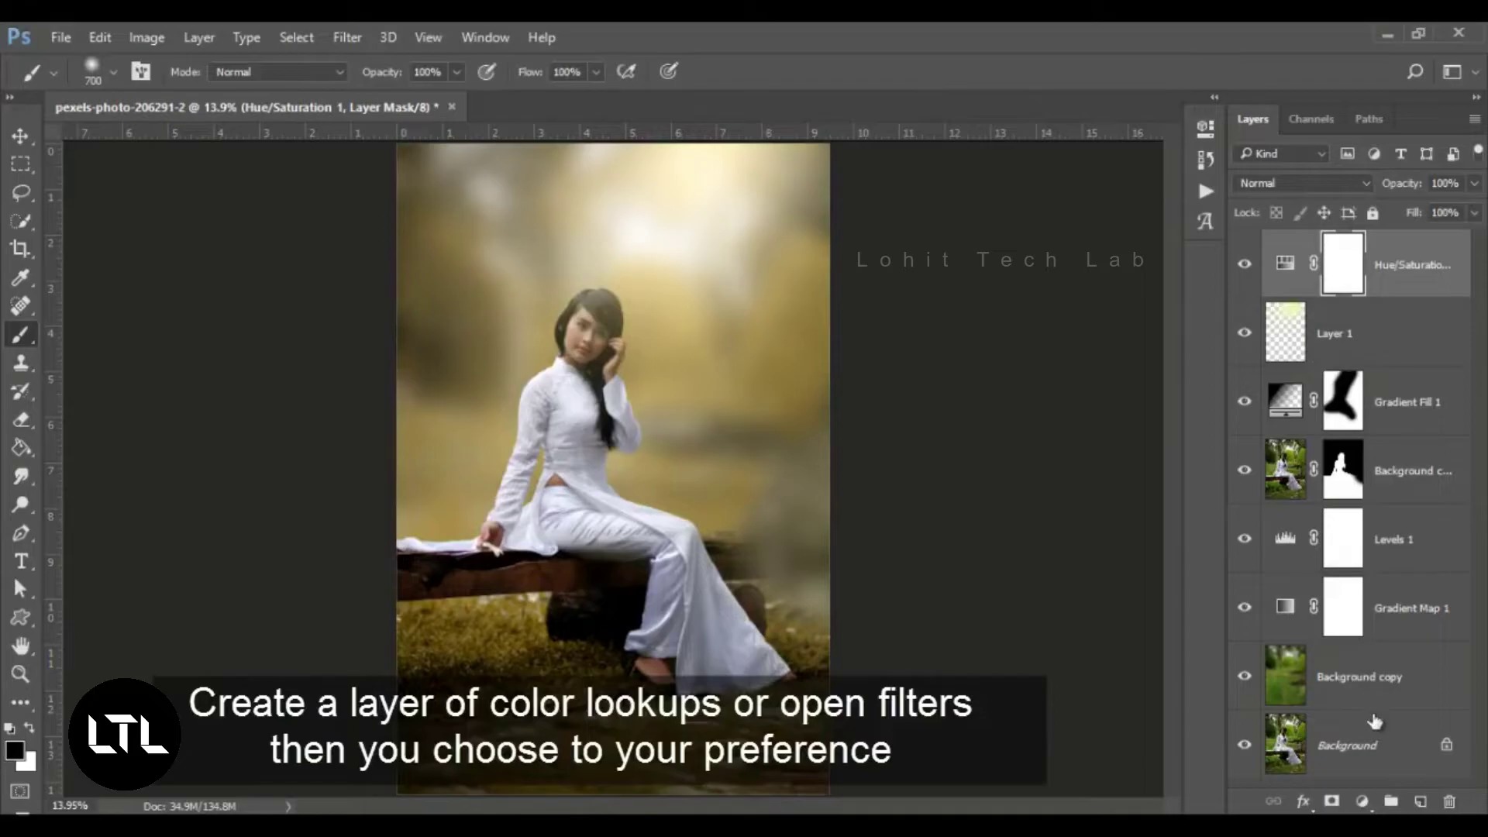
Add a Color Lookup layer with the Fuji REALA 500D Kodak 2393 LUT, Screen mode, 45% opacity.
click(1364, 799)
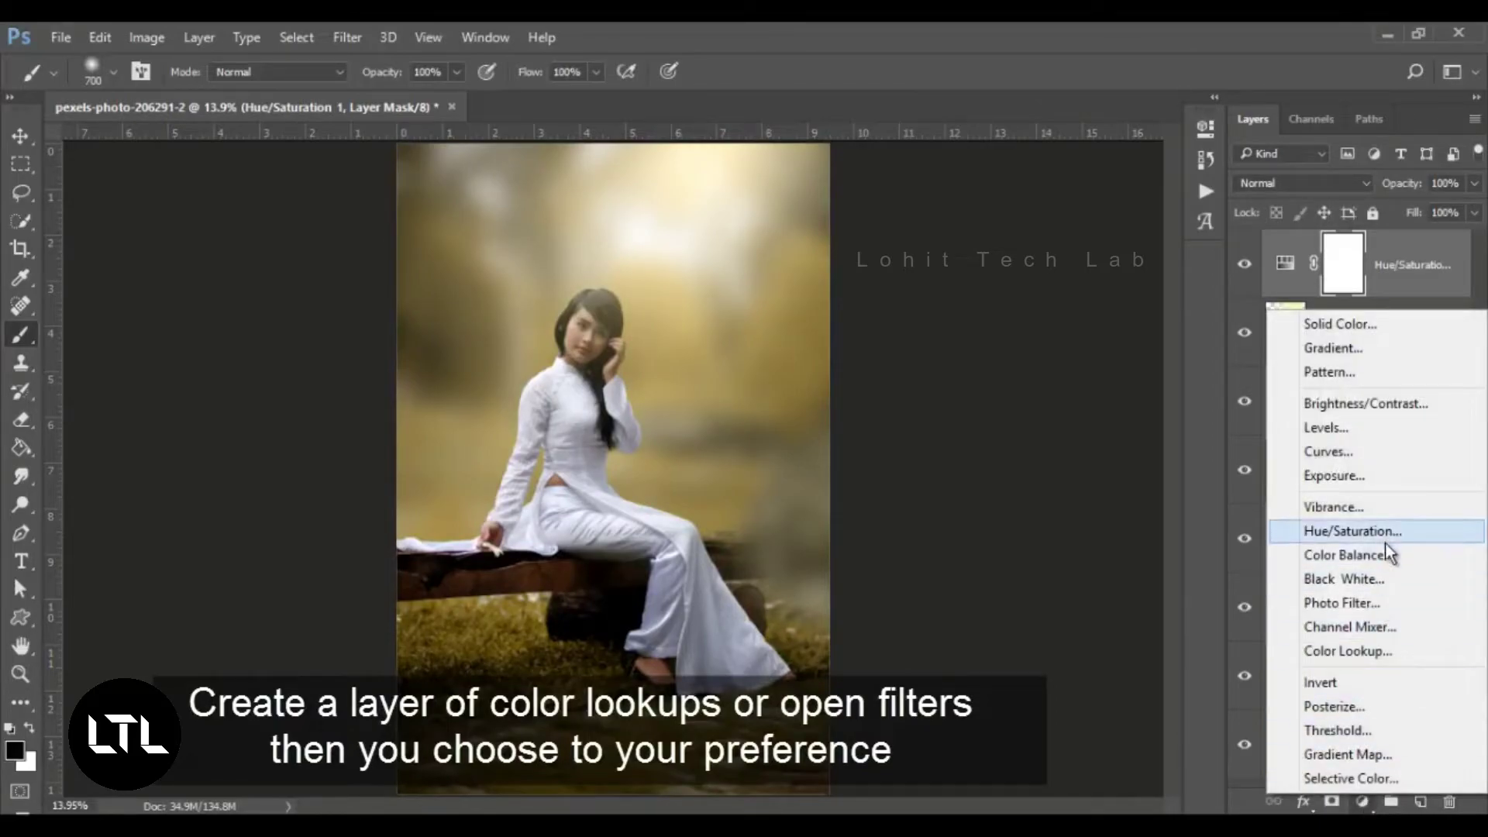
click(1399, 656)
click(1104, 190)
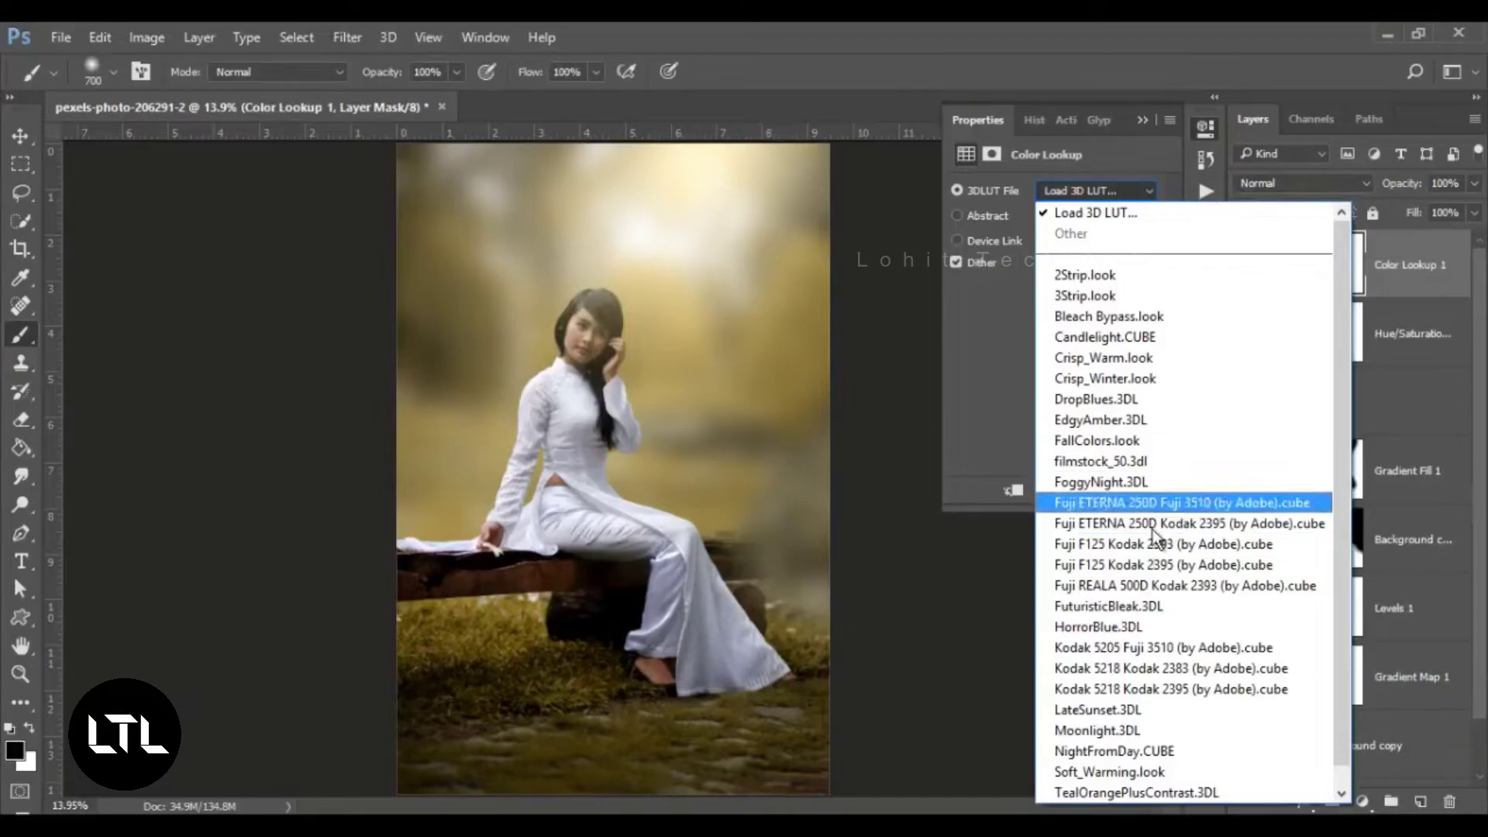
click(1152, 586)
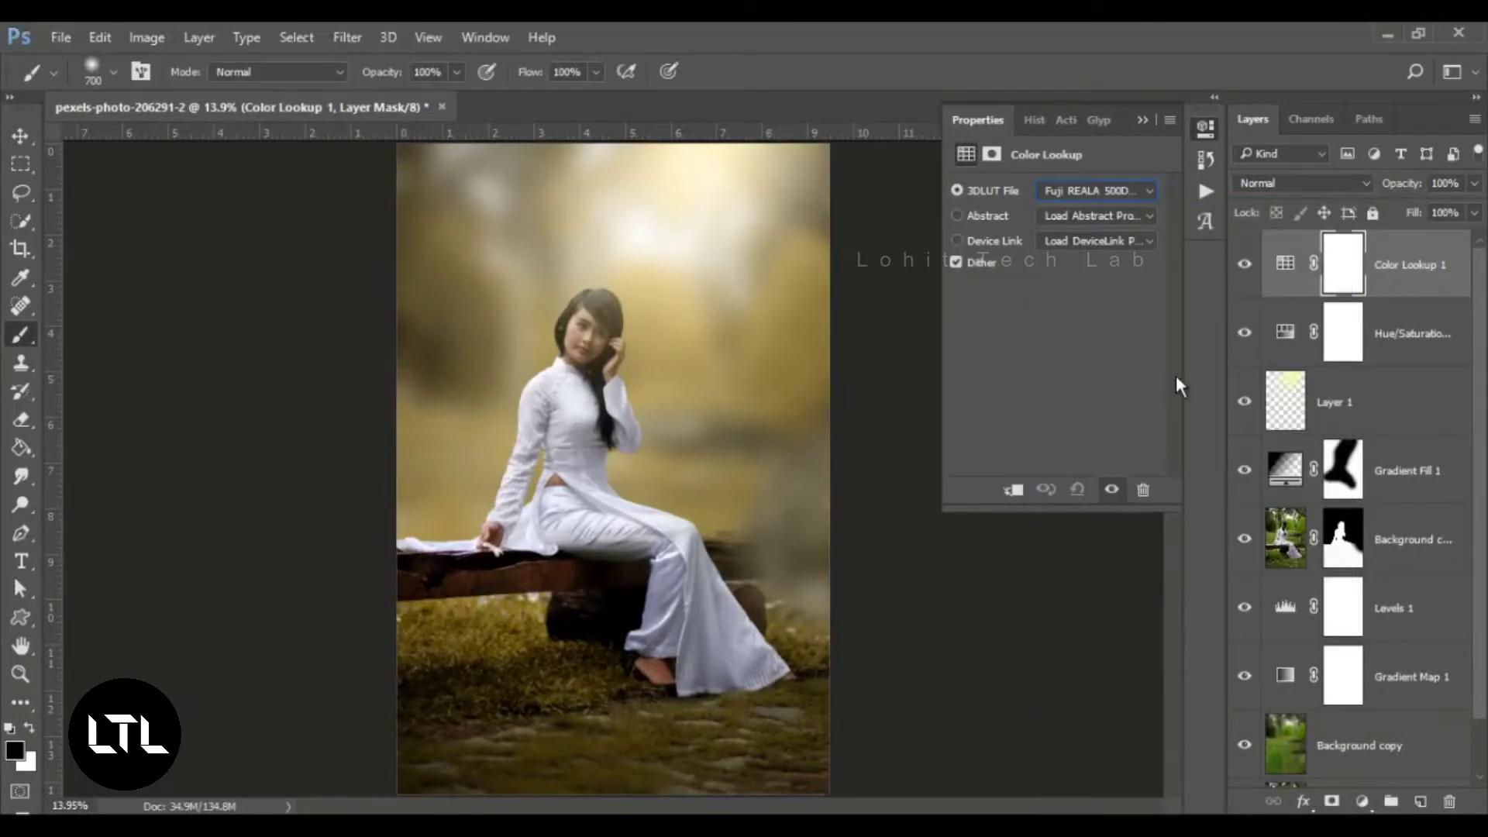
click(1294, 180)
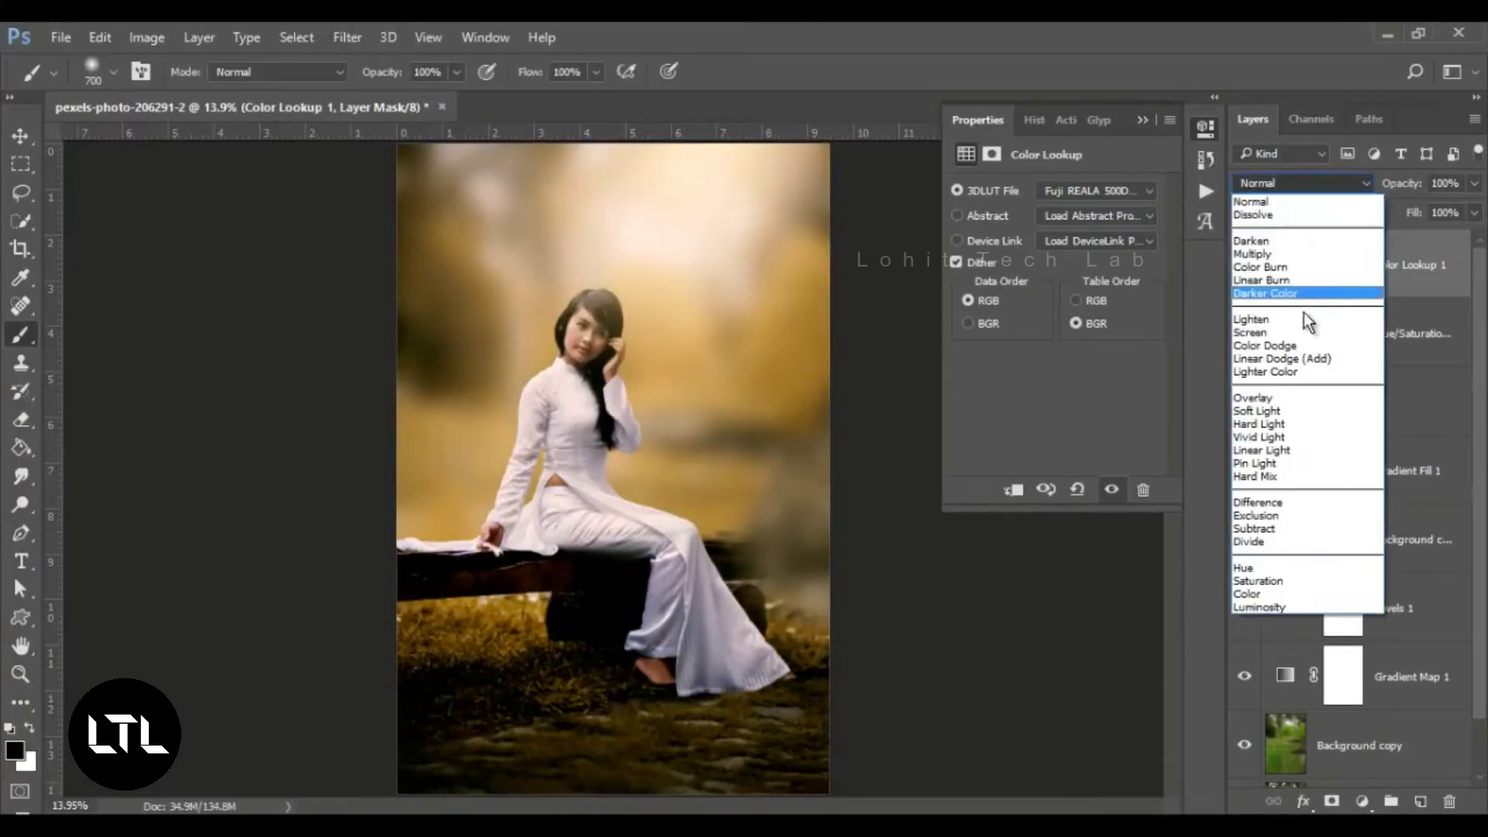
click(1305, 335)
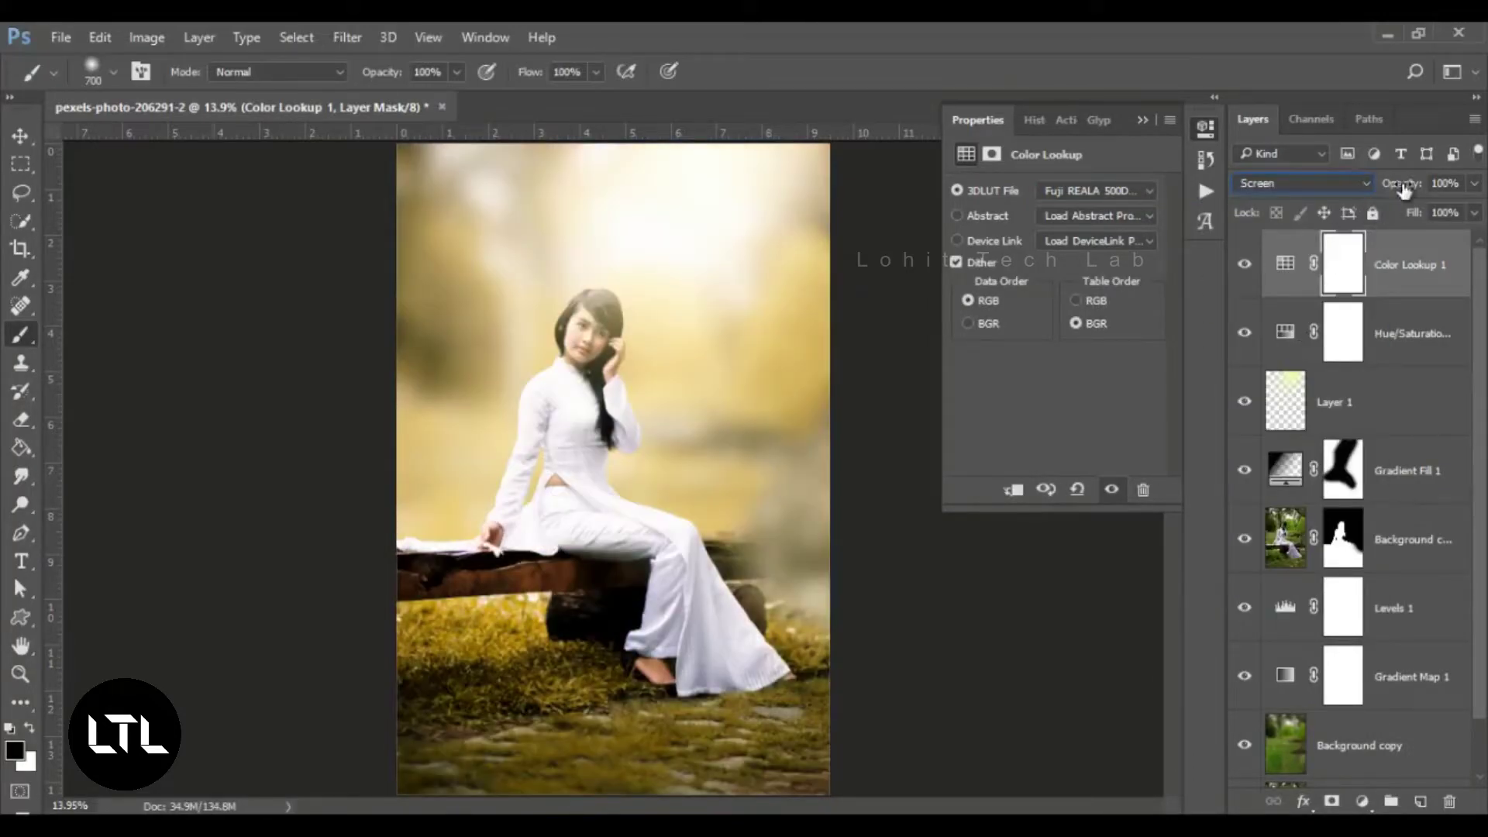
drag(1404, 190, 1356, 193)
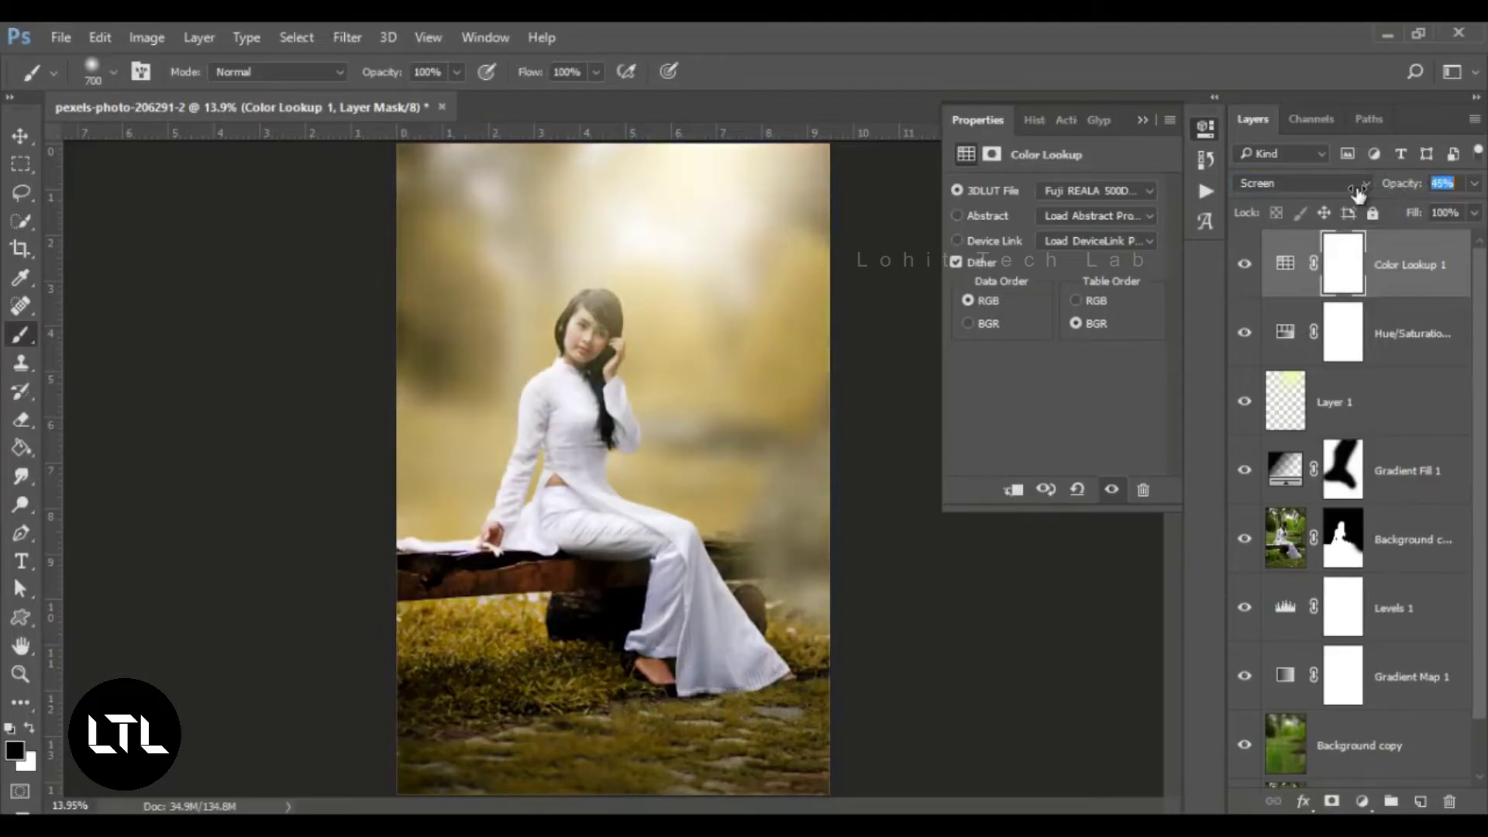
Preview alternative film looks such as FoggyNight and Fuji ETERNA, comparing with the lookup hidden.
click(1148, 198)
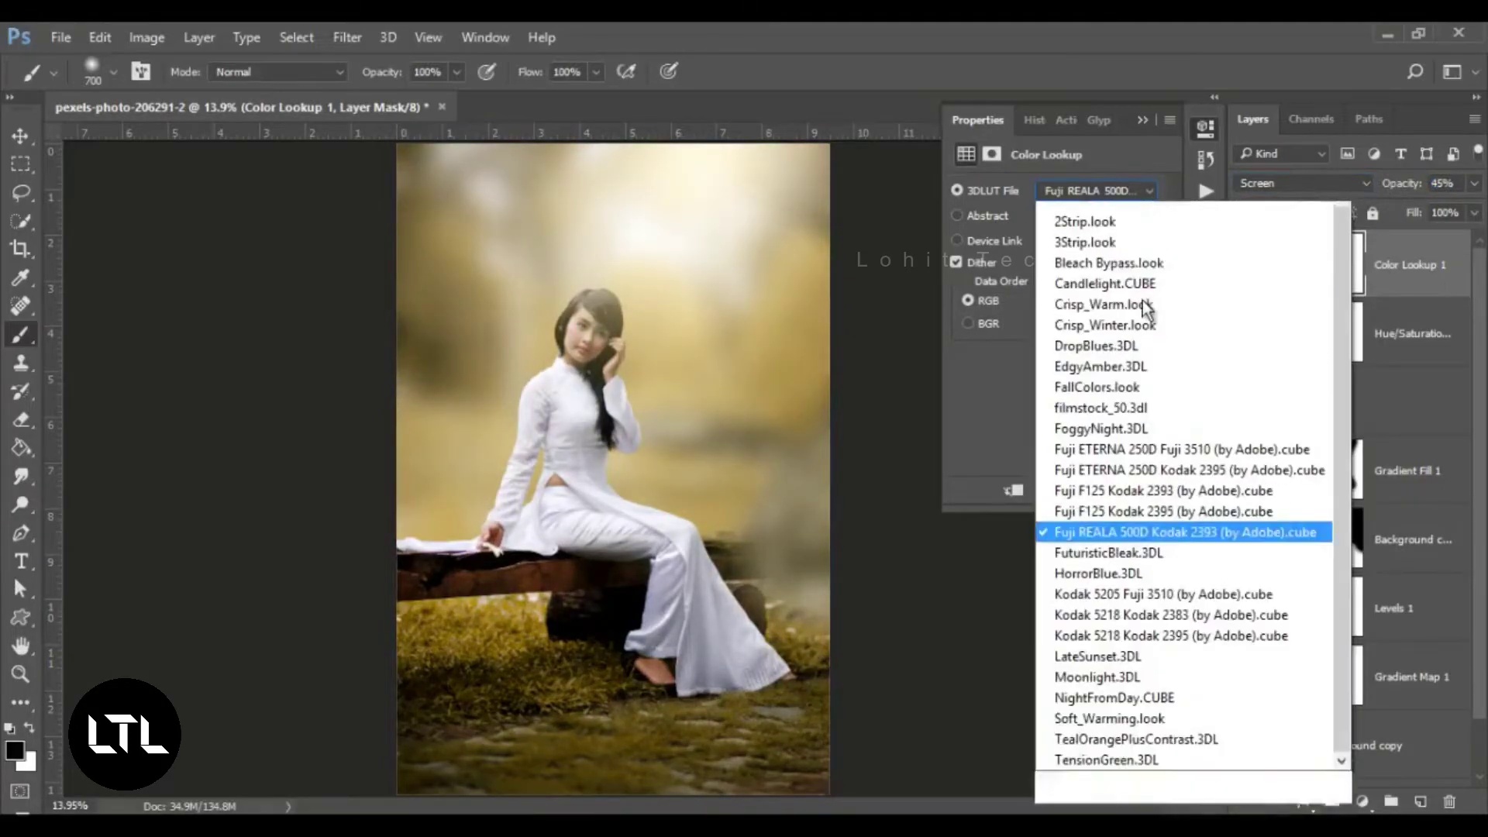
click(1113, 545)
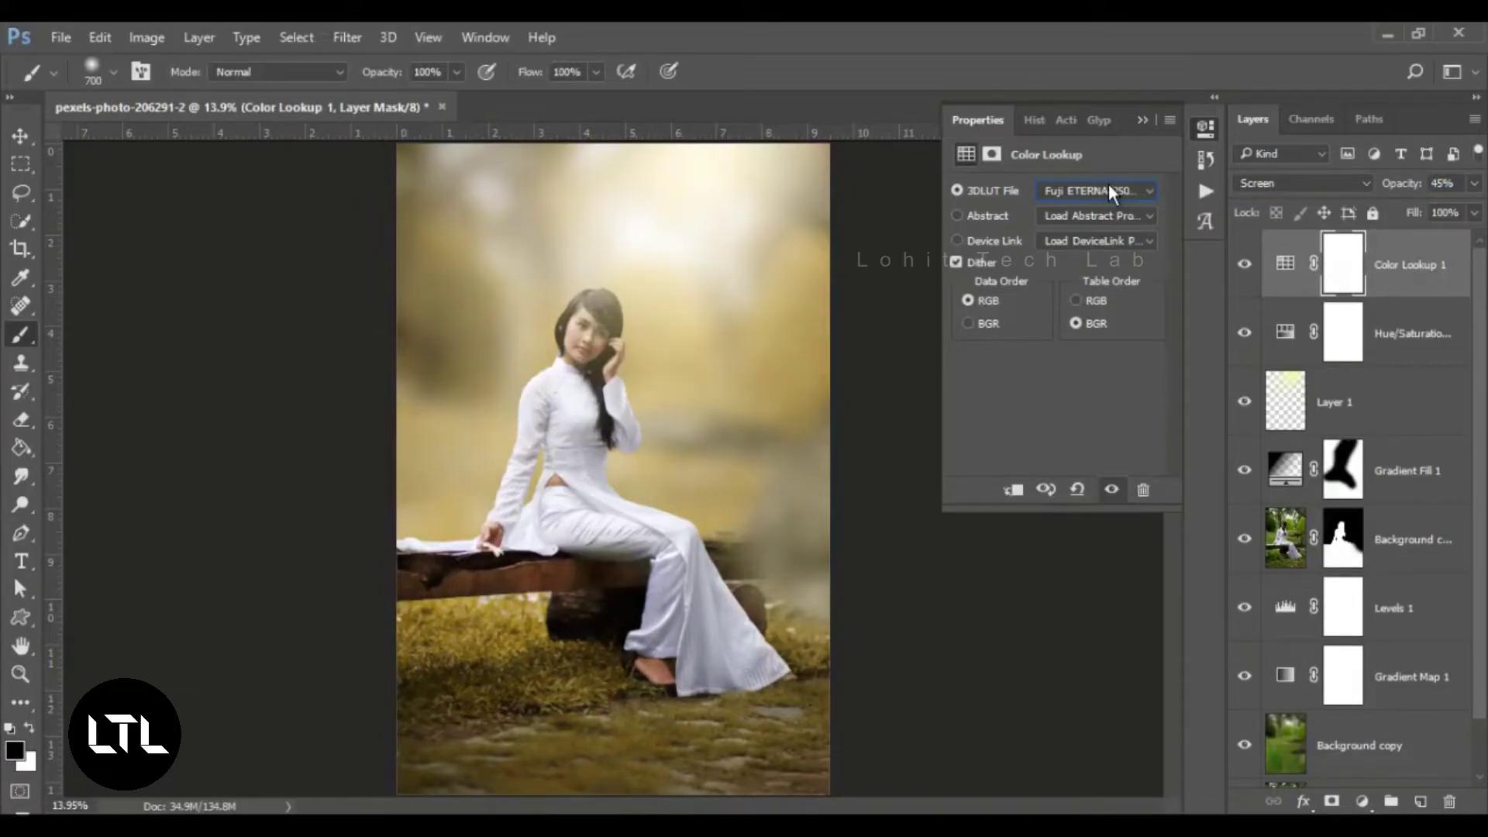
key(Up)
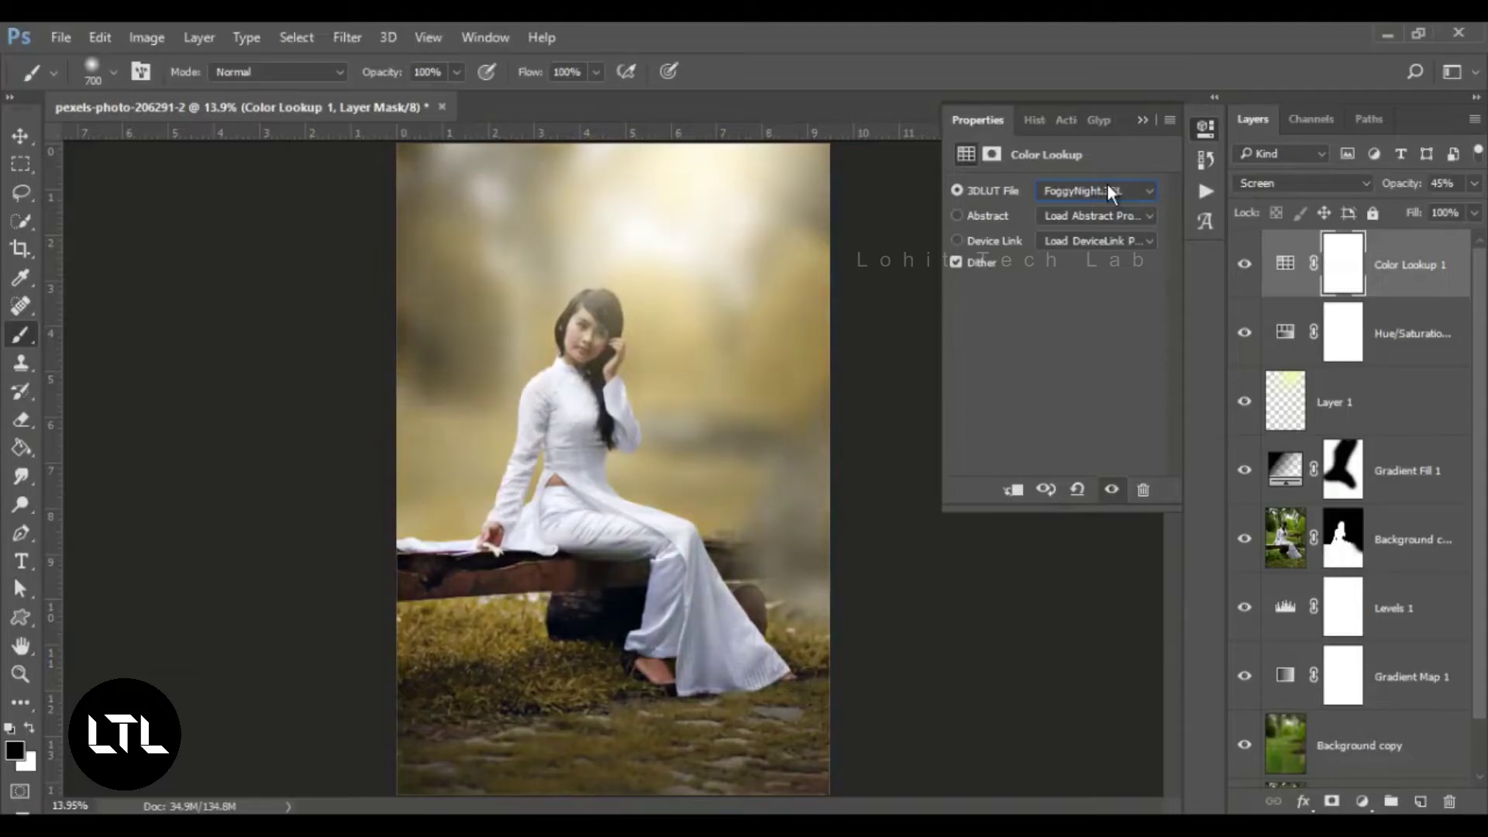
key(Down)
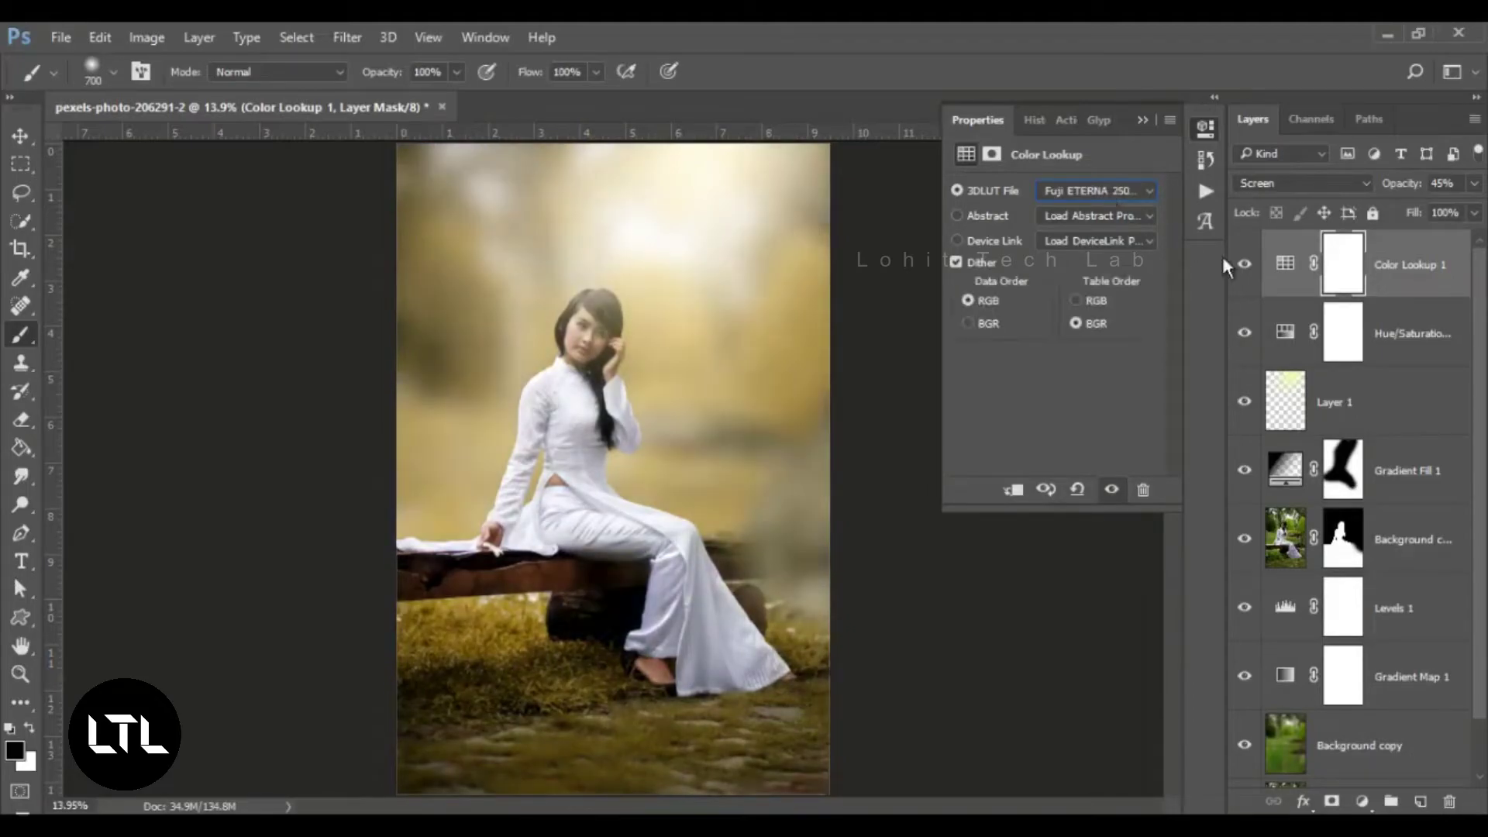
click(1245, 265)
Settle on the Fuji F125 Kodak look, then stamp all visible layers into a merged layer.
click(1105, 189)
click(1142, 485)
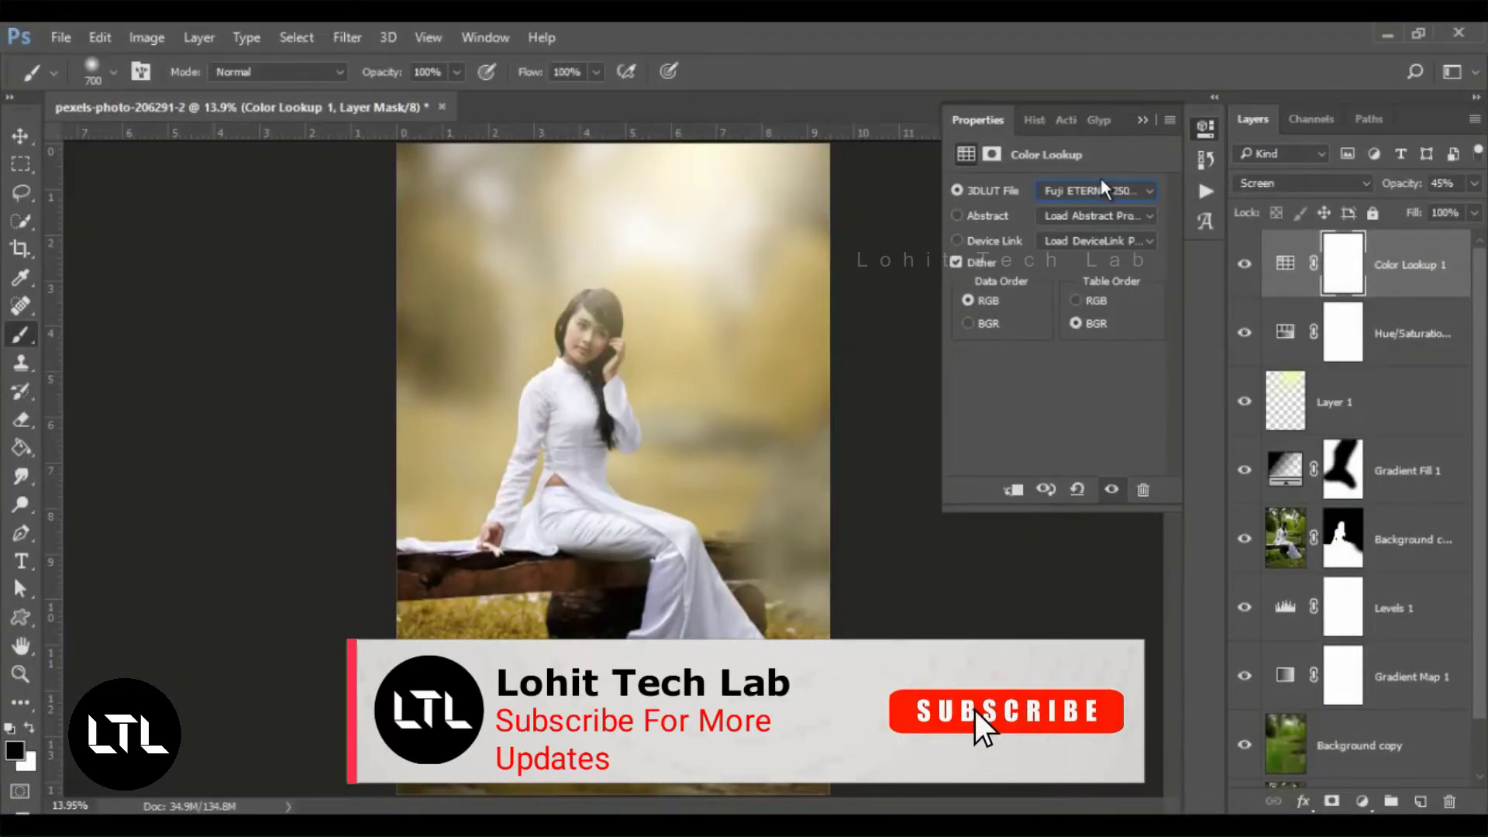
key(Down)
click(1244, 264)
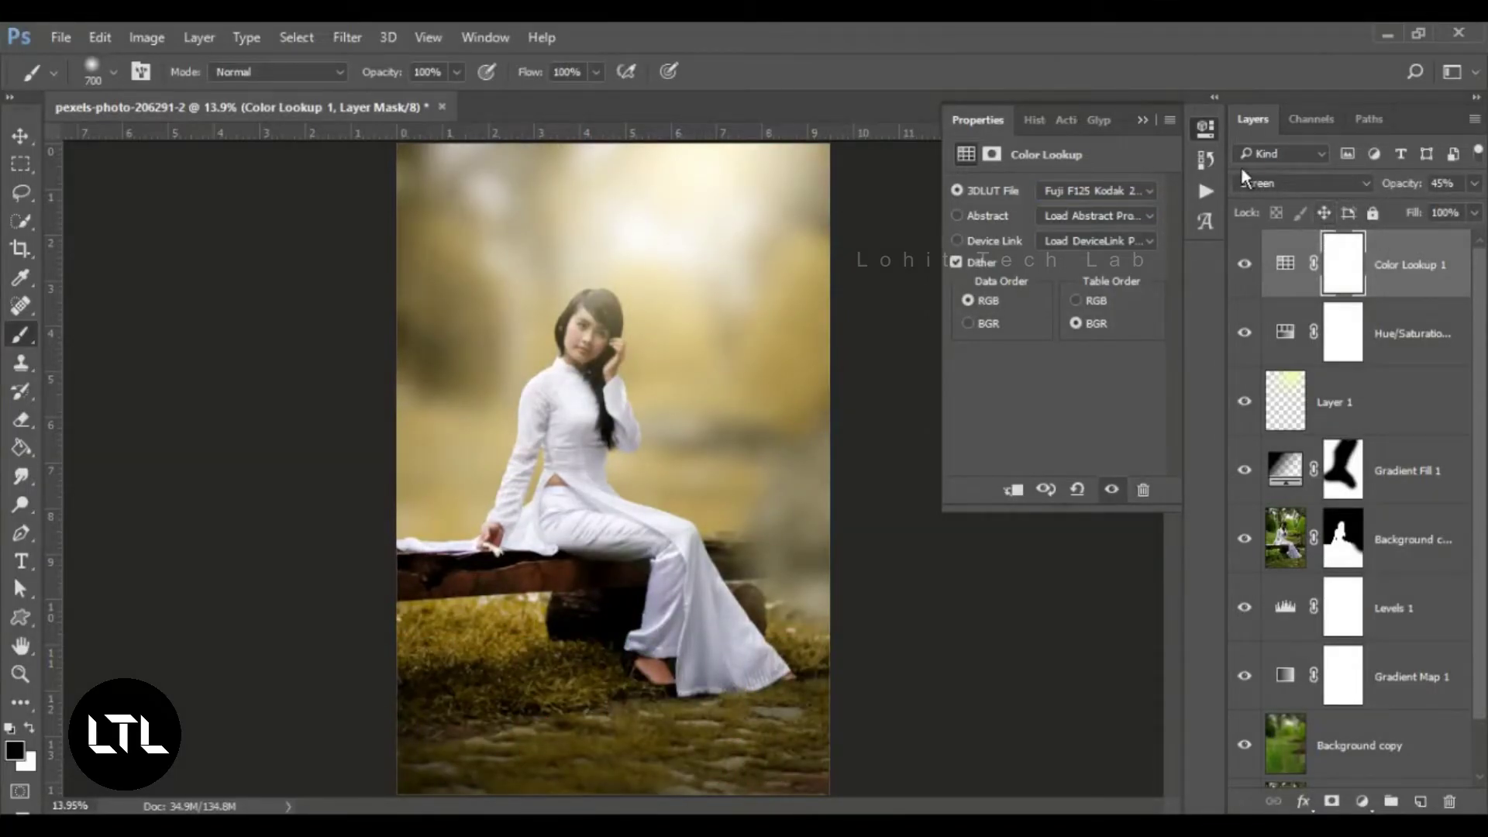
click(1141, 119)
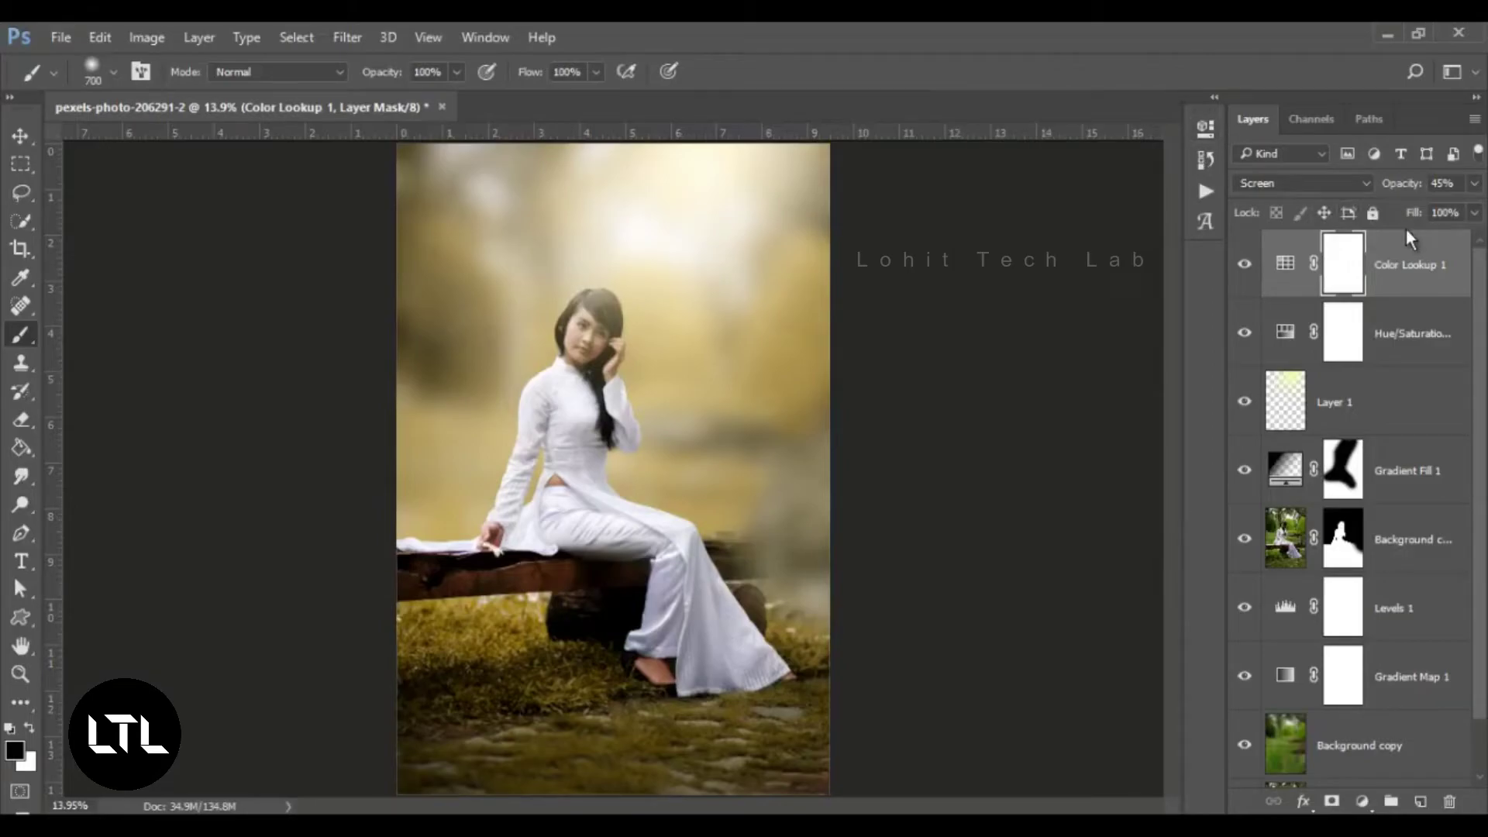
click(1449, 277)
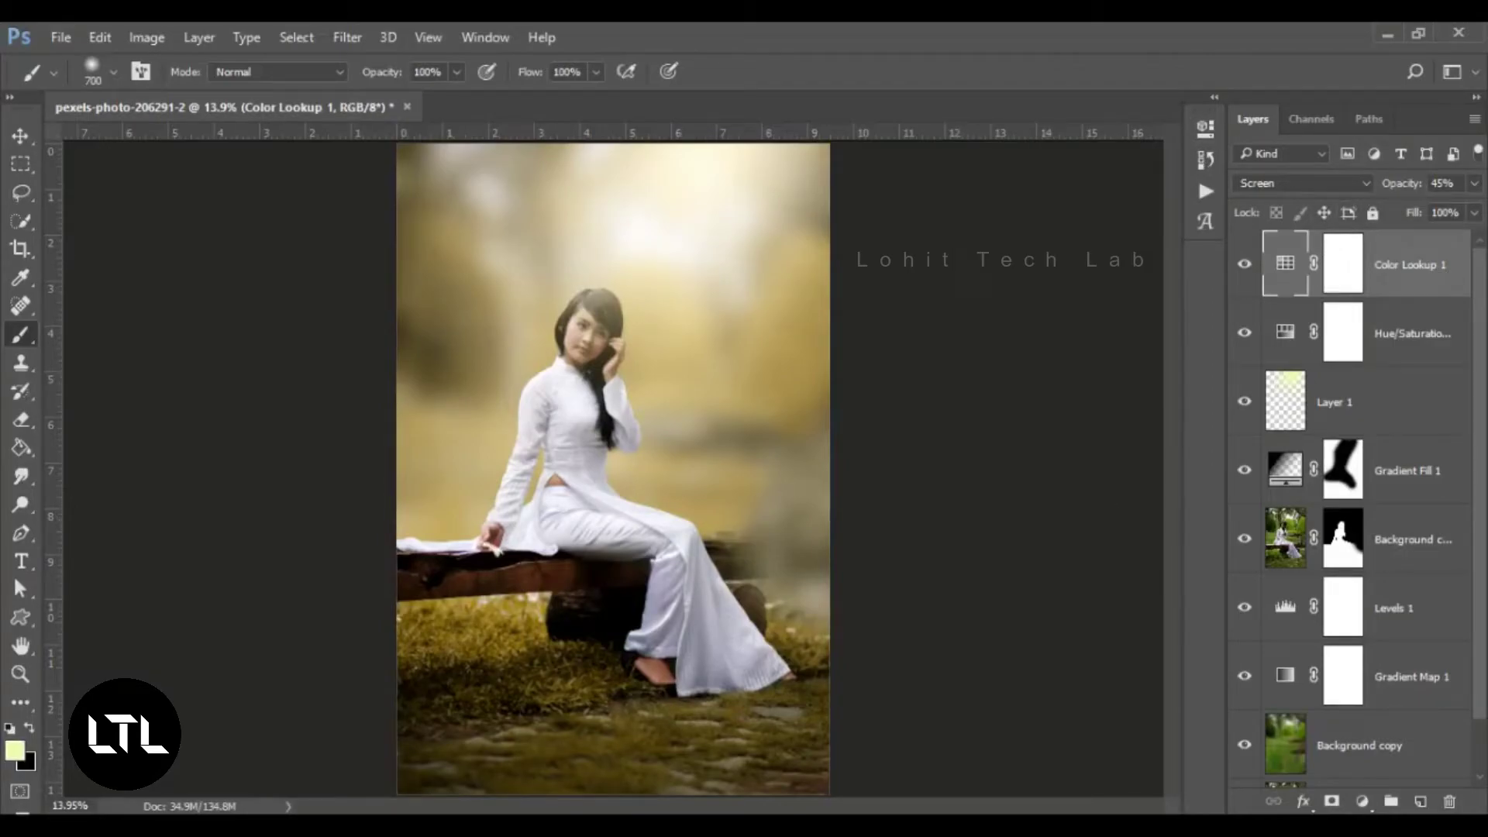
key(ctrl+shift+alt+e)
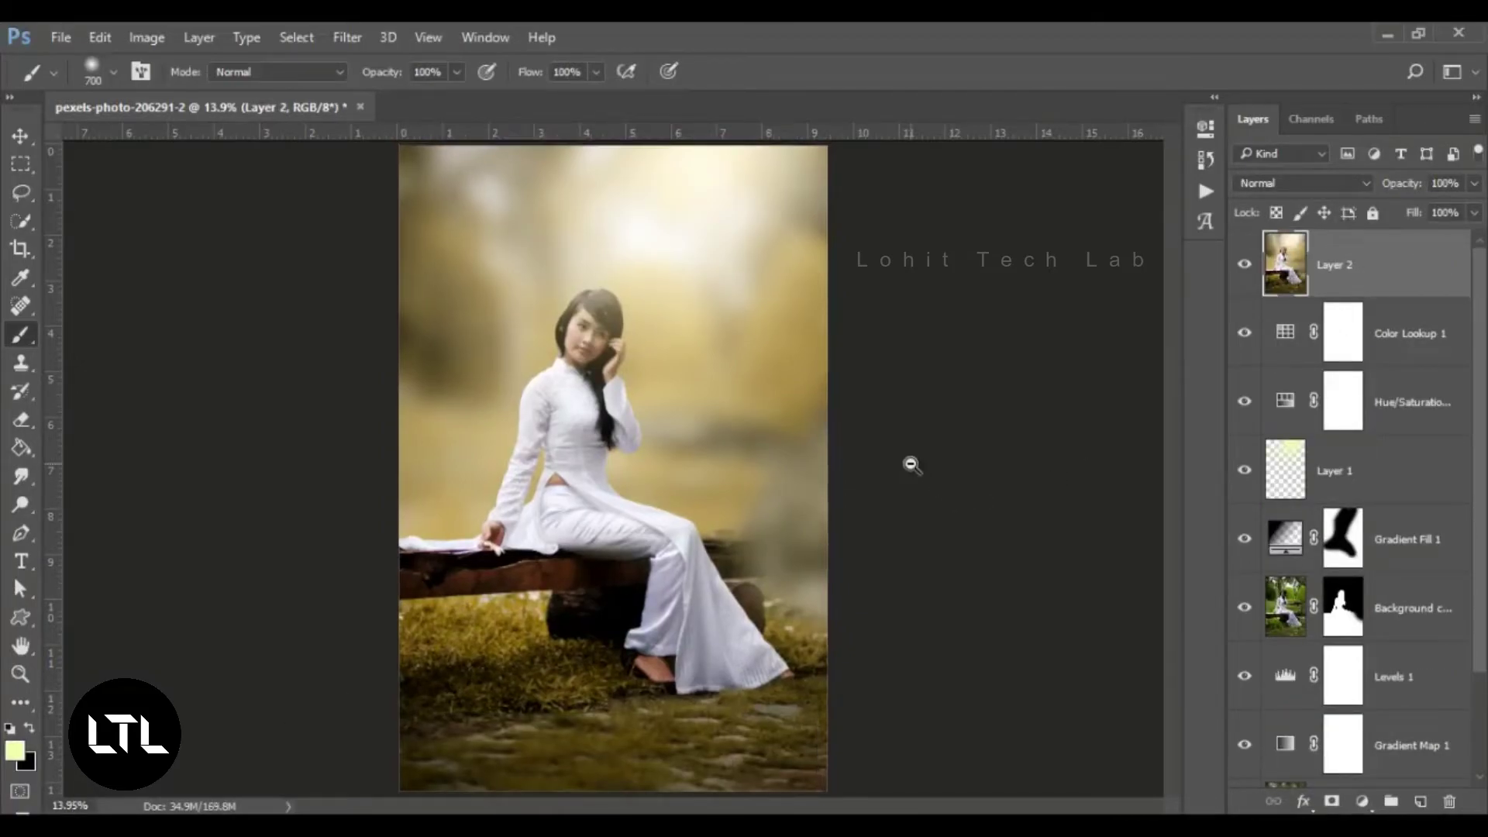
Compare the merged Layer 2 against the original photo, then duplicate it as Layer 2 copy.
alt+click(910, 465)
scroll(1341, 753, down, 2)
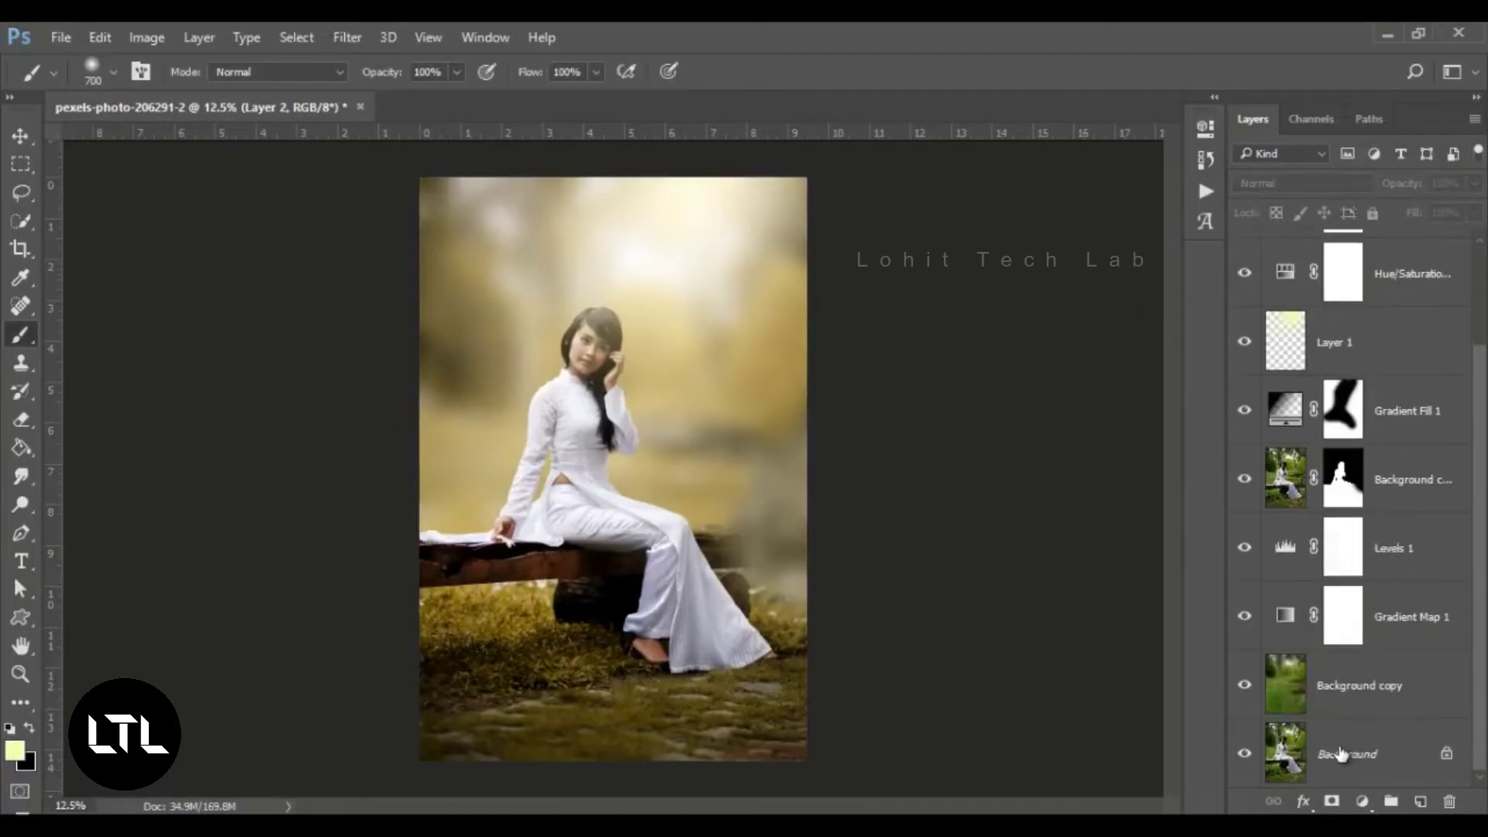
alt+click(1244, 753)
alt+click(1243, 753)
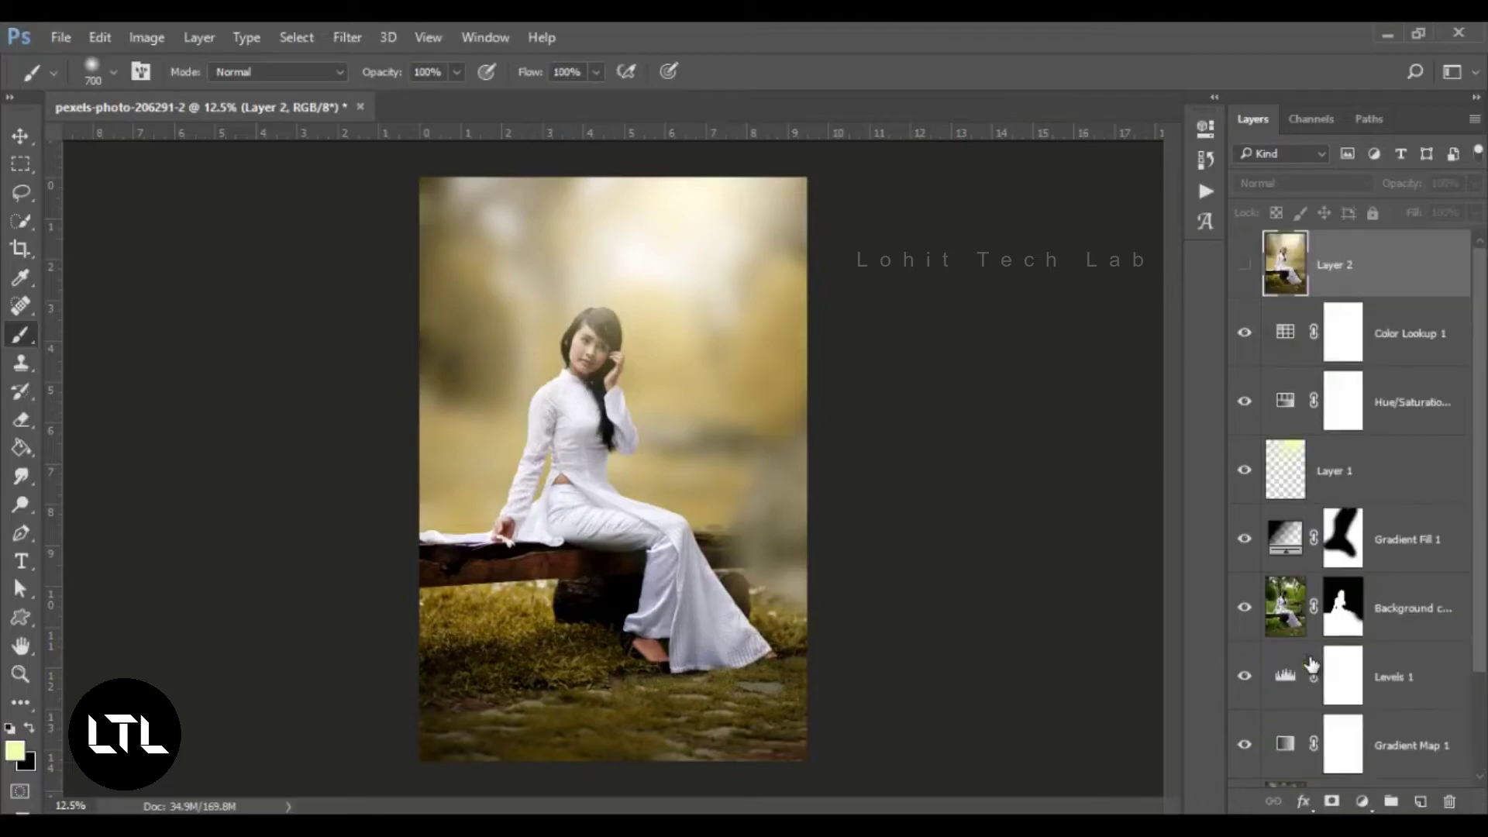
click(1246, 265)
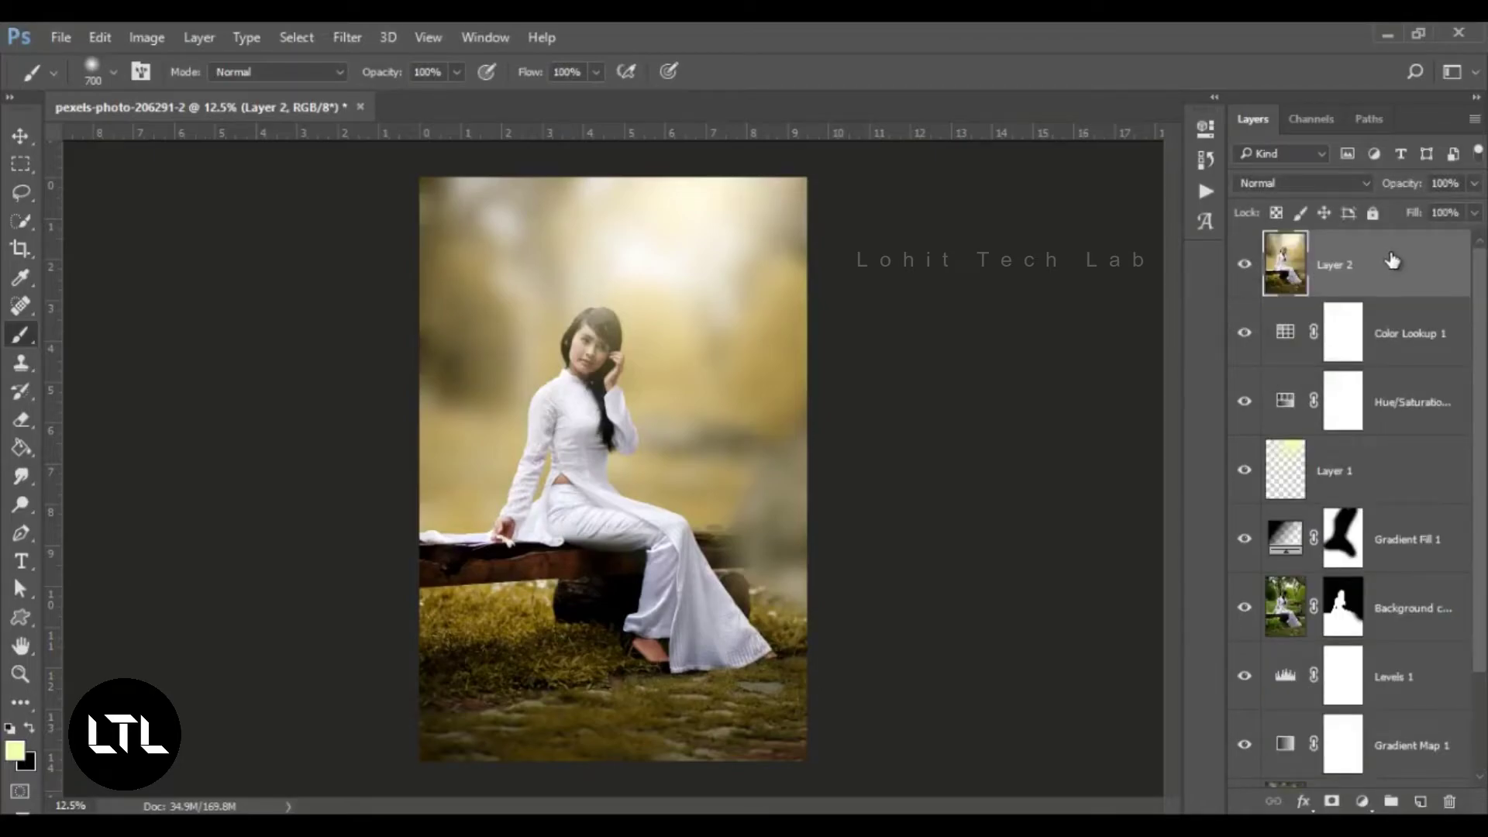
key(ctrl+j)
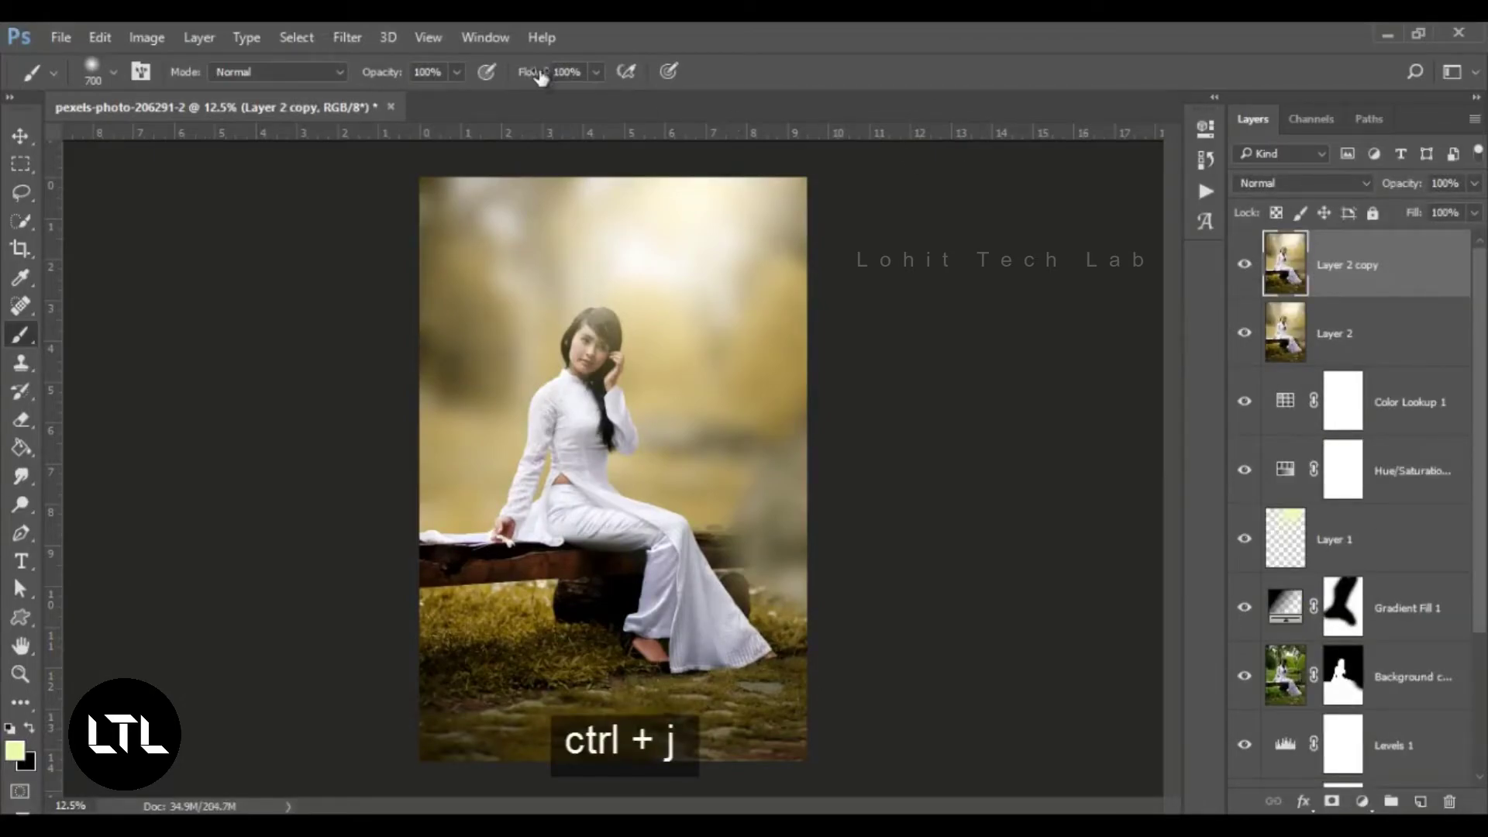
click(347, 37)
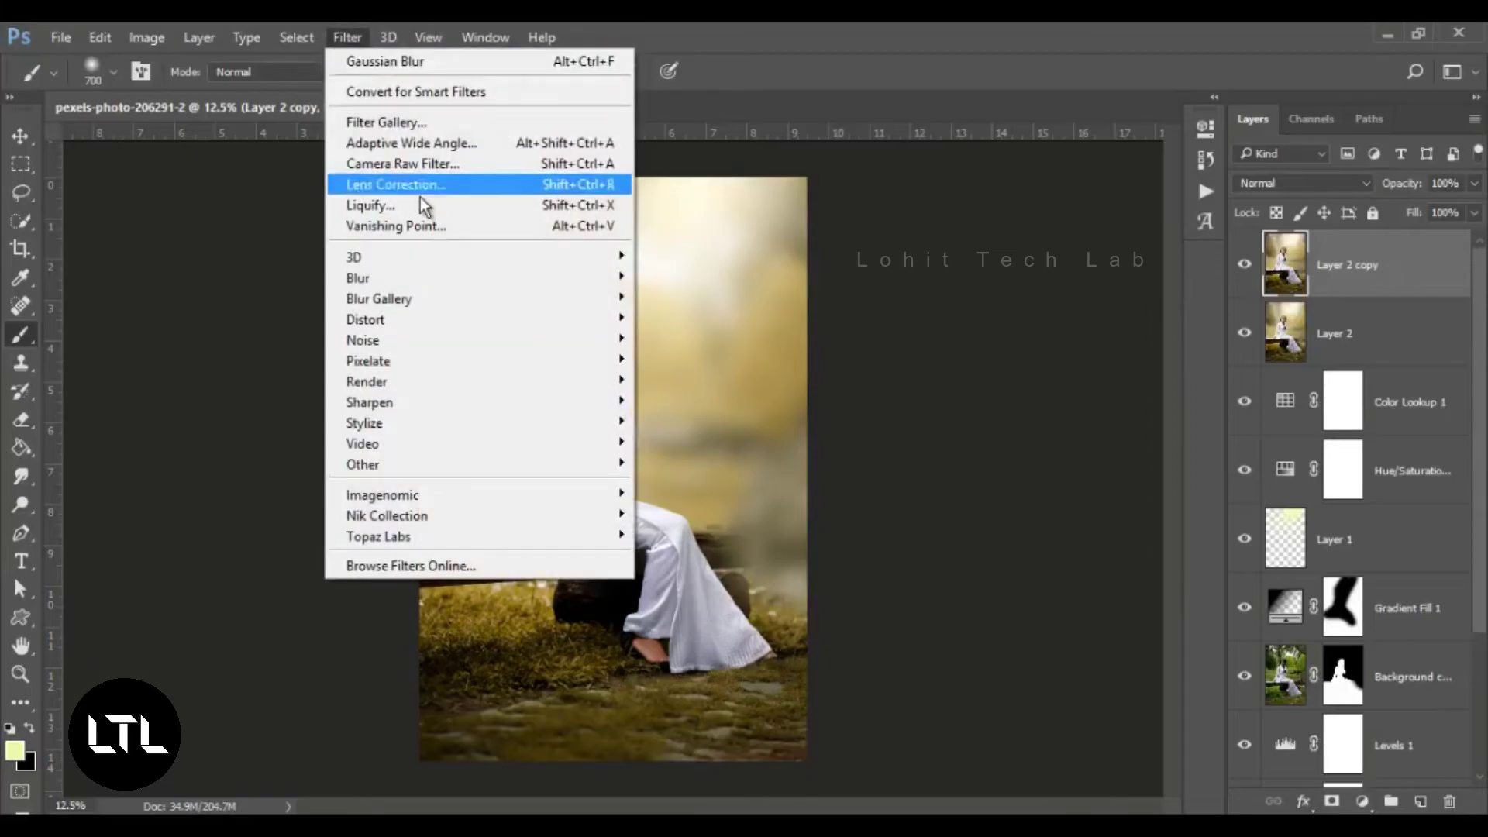
In Camera Raw, set Temperature +4, Contrast +5, Shadows -18, Vibrance +15 and Saturation +8.
click(476, 164)
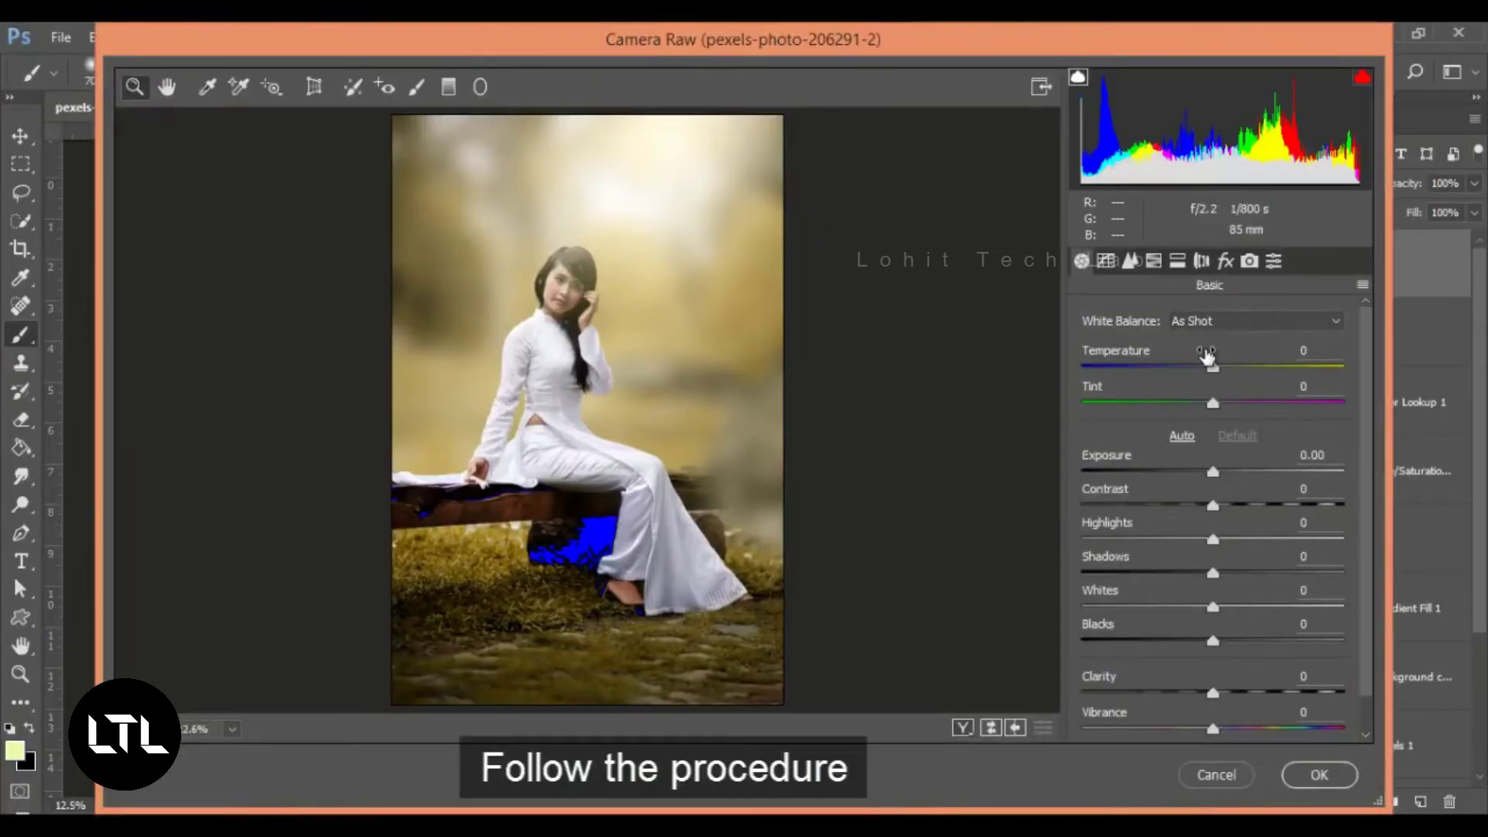
drag(1214, 366, 1218, 366)
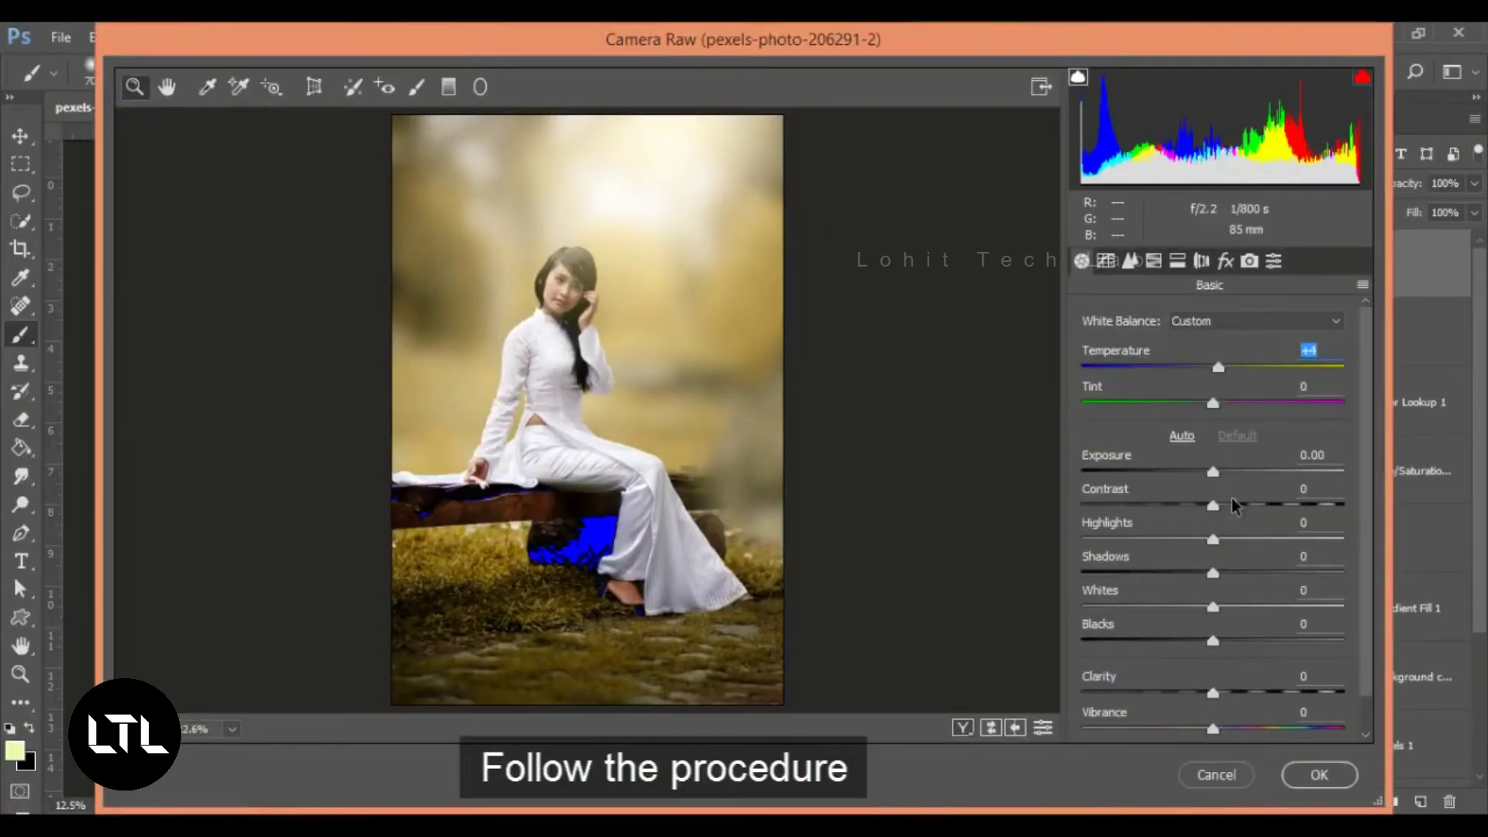
drag(1213, 505, 1219, 505)
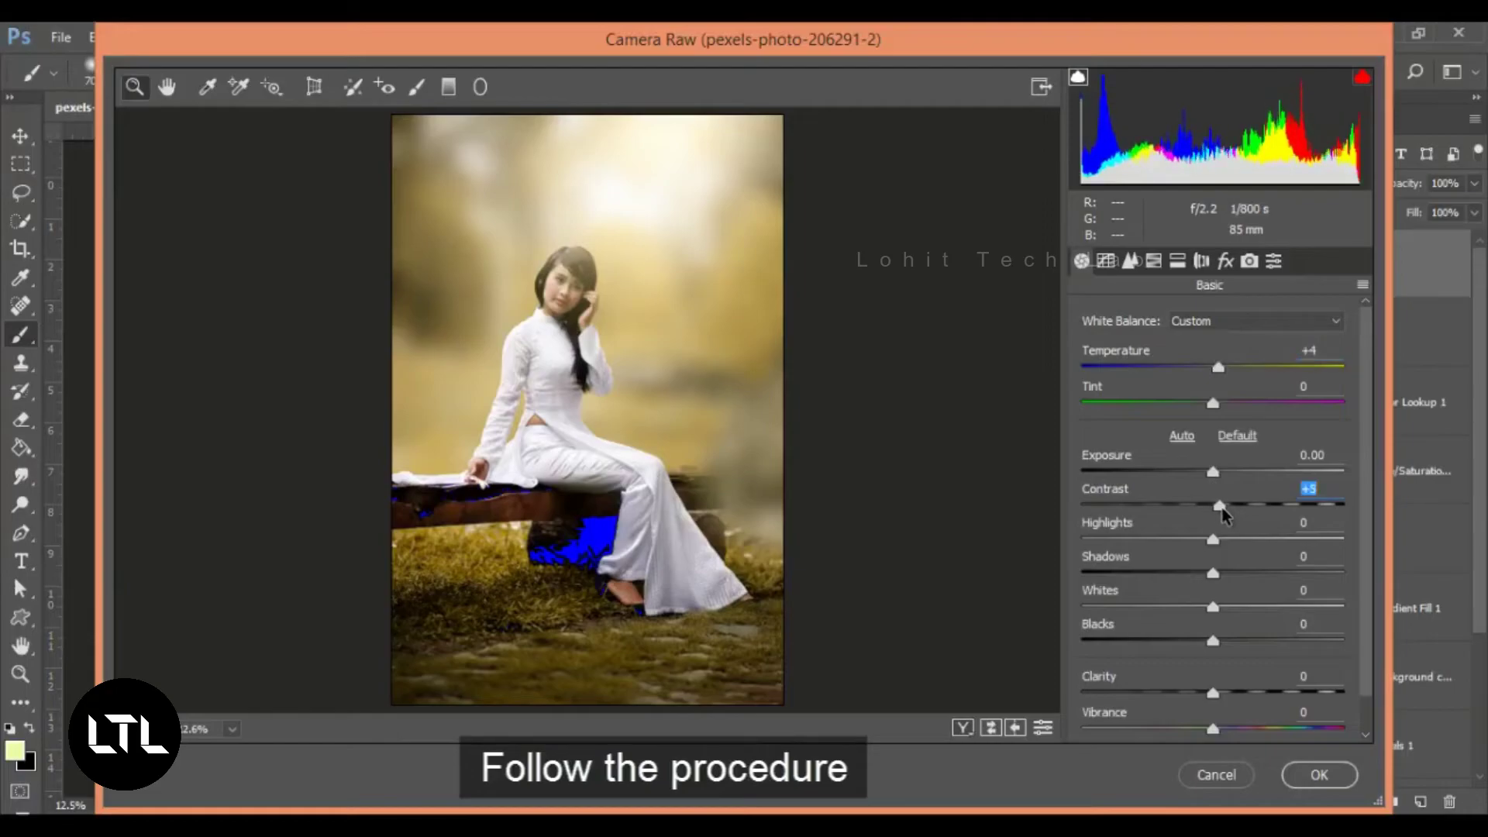
scroll(1218, 535, down, 1)
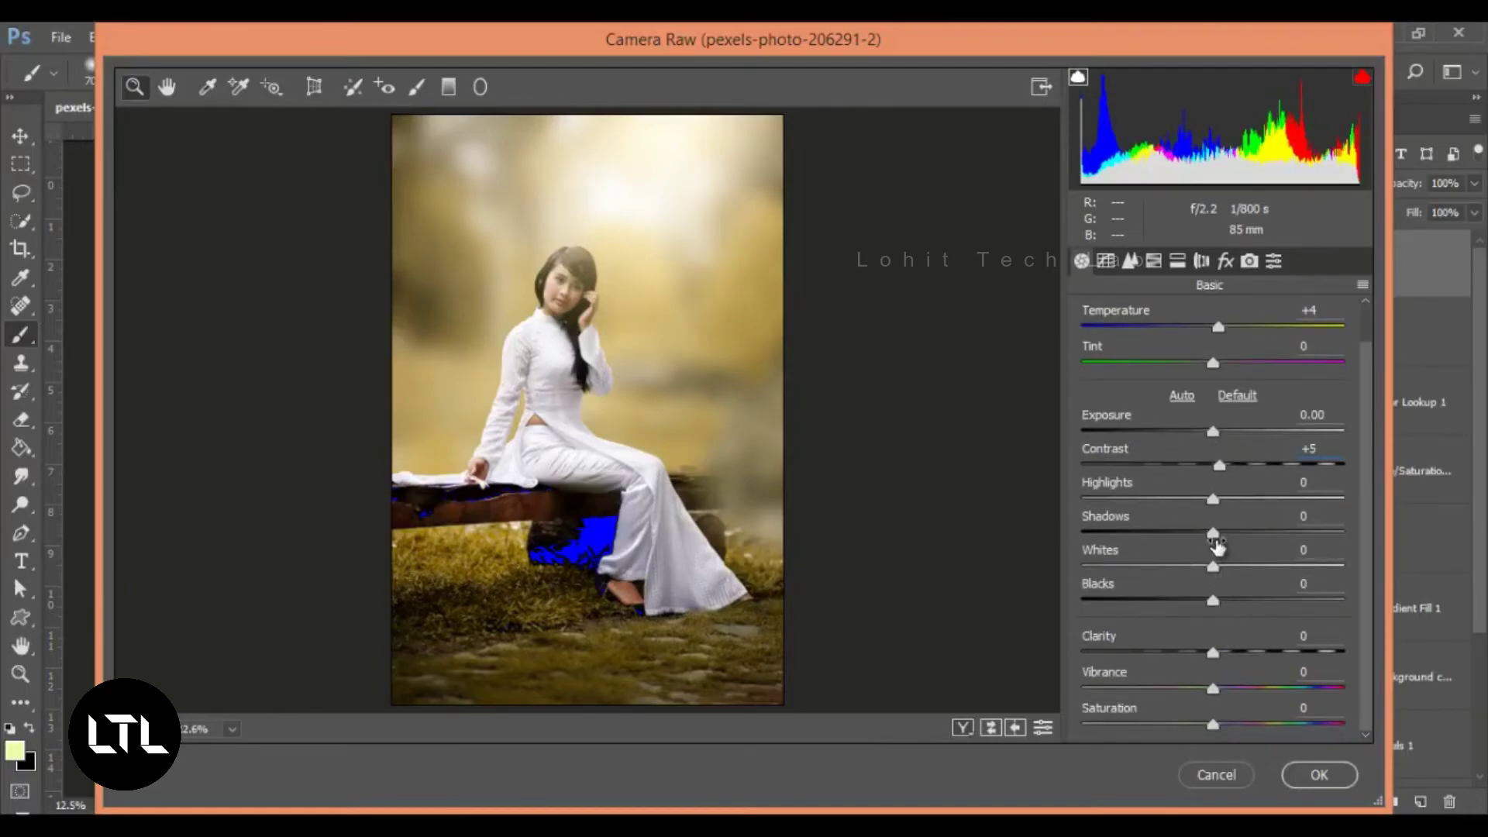
drag(1213, 531, 1190, 533)
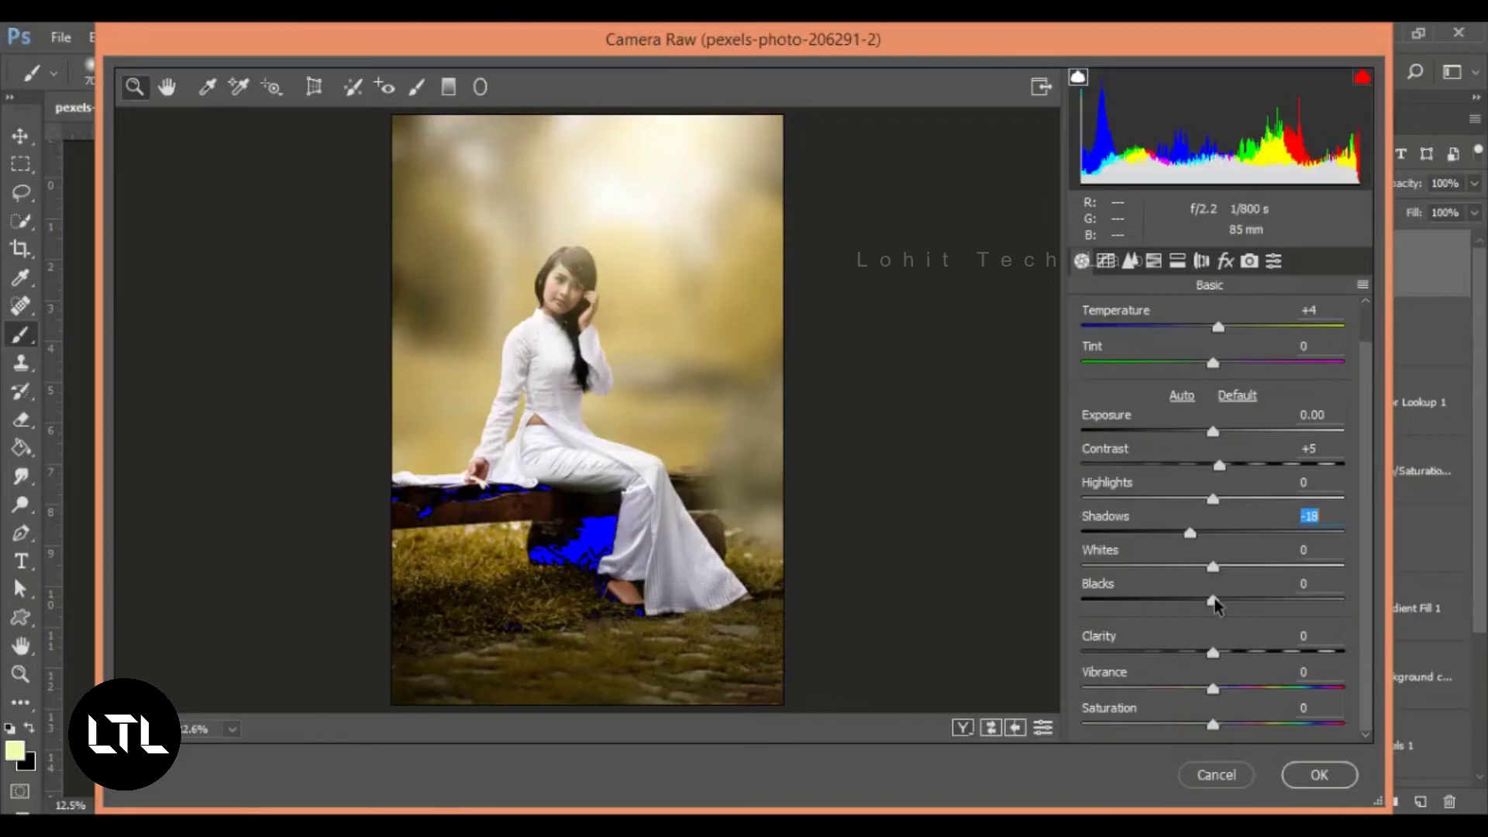
mouse_move(1213, 688)
mouse_down()
mouse_move(1233, 688)
mouse_move(1221, 723)
mouse_up()
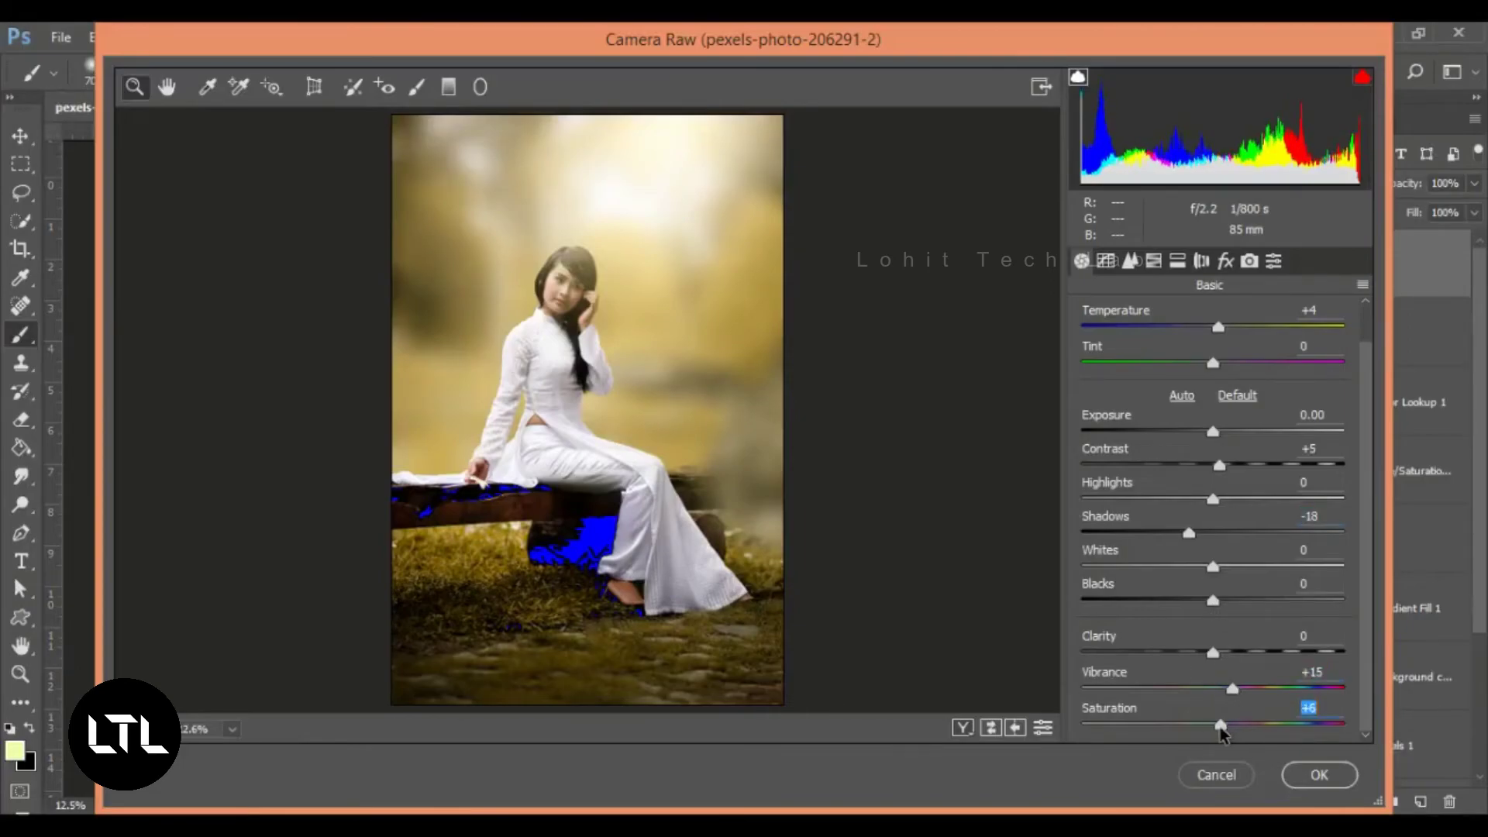
click(1150, 263)
Pull the Red point curve's midtones slightly down and nudge its black point inward.
click(1104, 263)
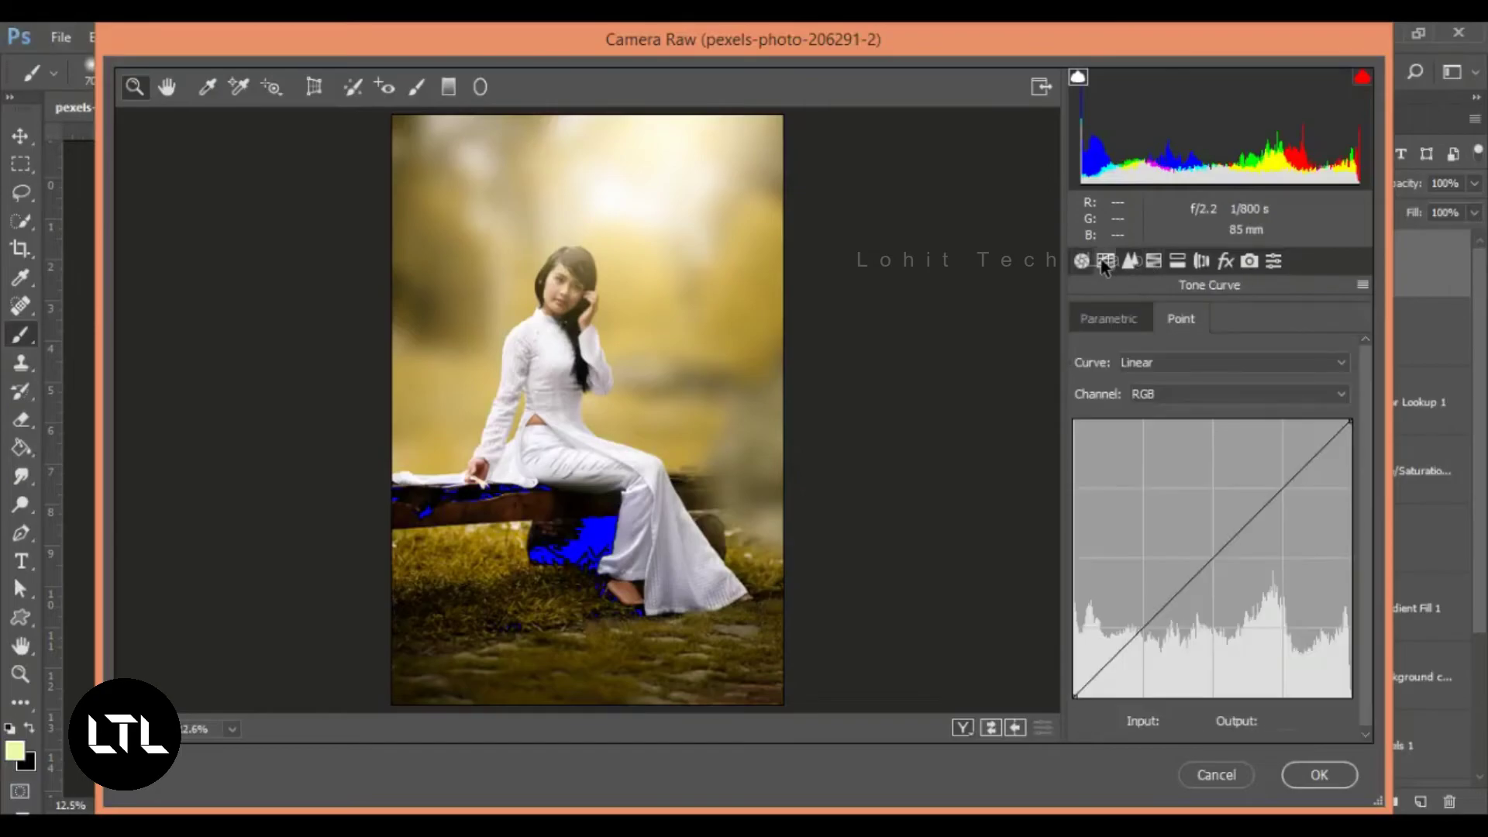
click(1184, 396)
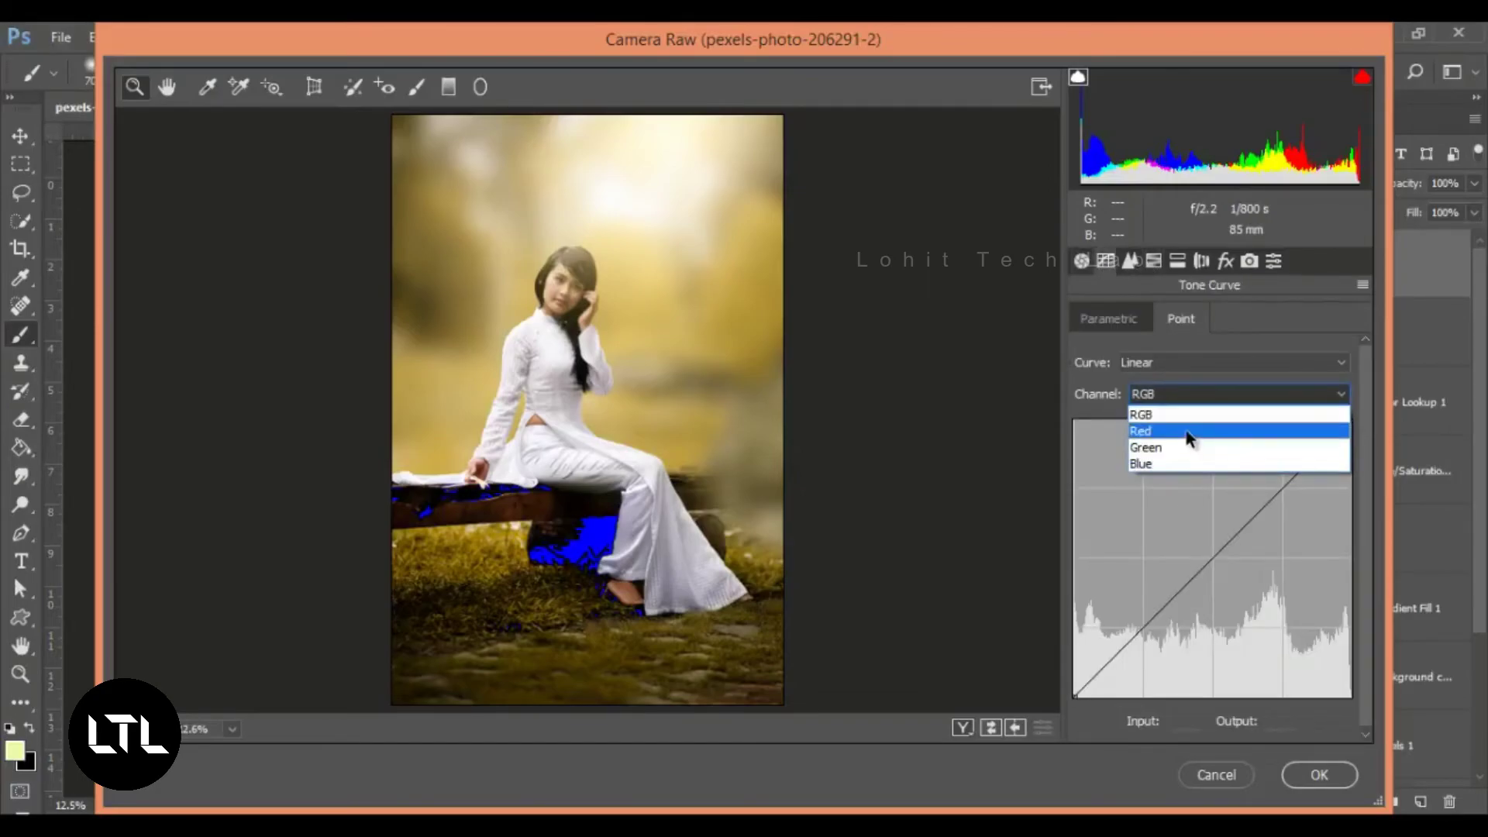
click(1187, 430)
drag(1236, 533, 1220, 543)
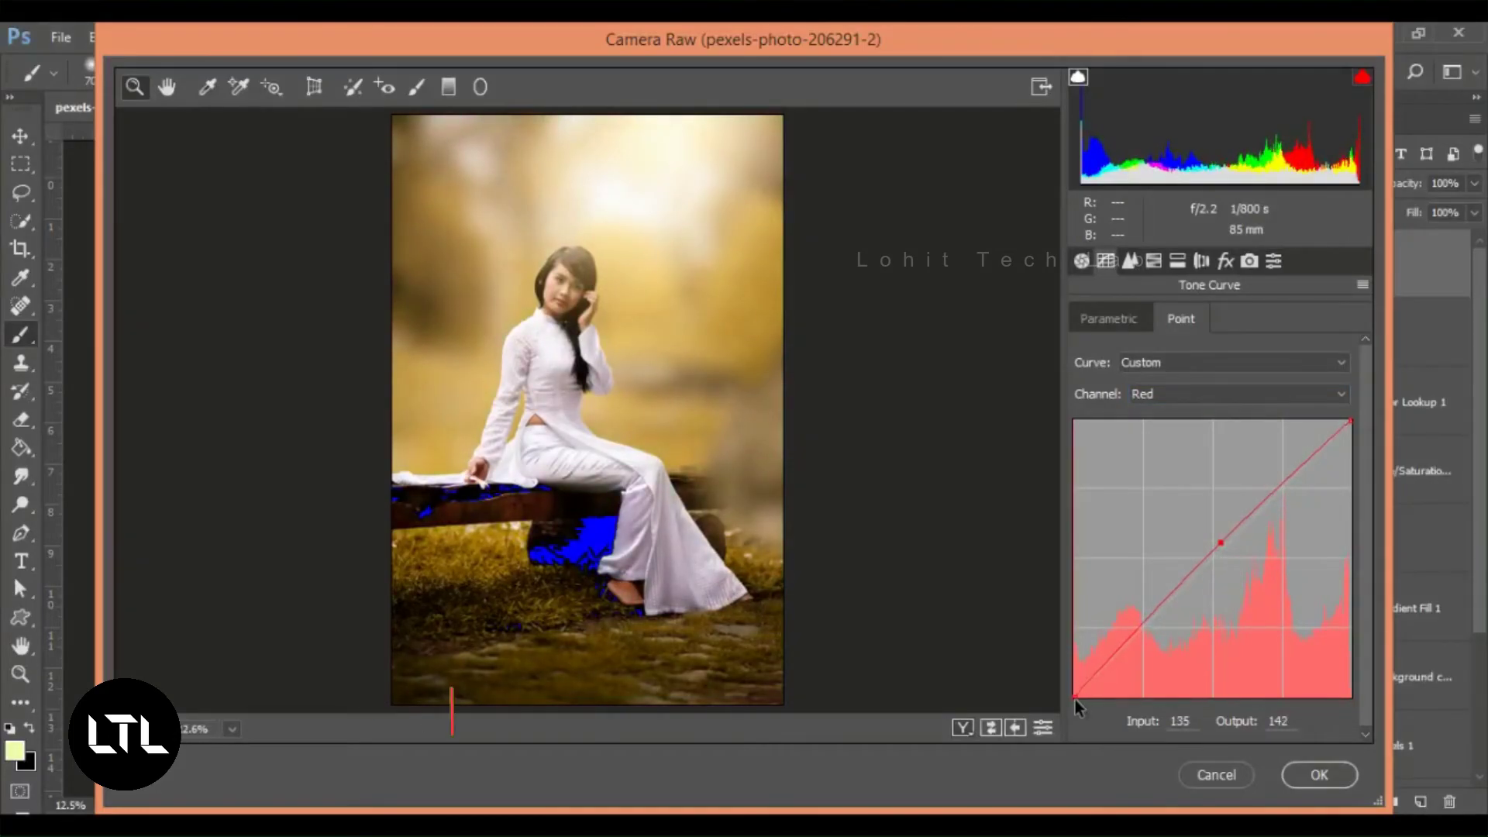
drag(1075, 697, 1088, 697)
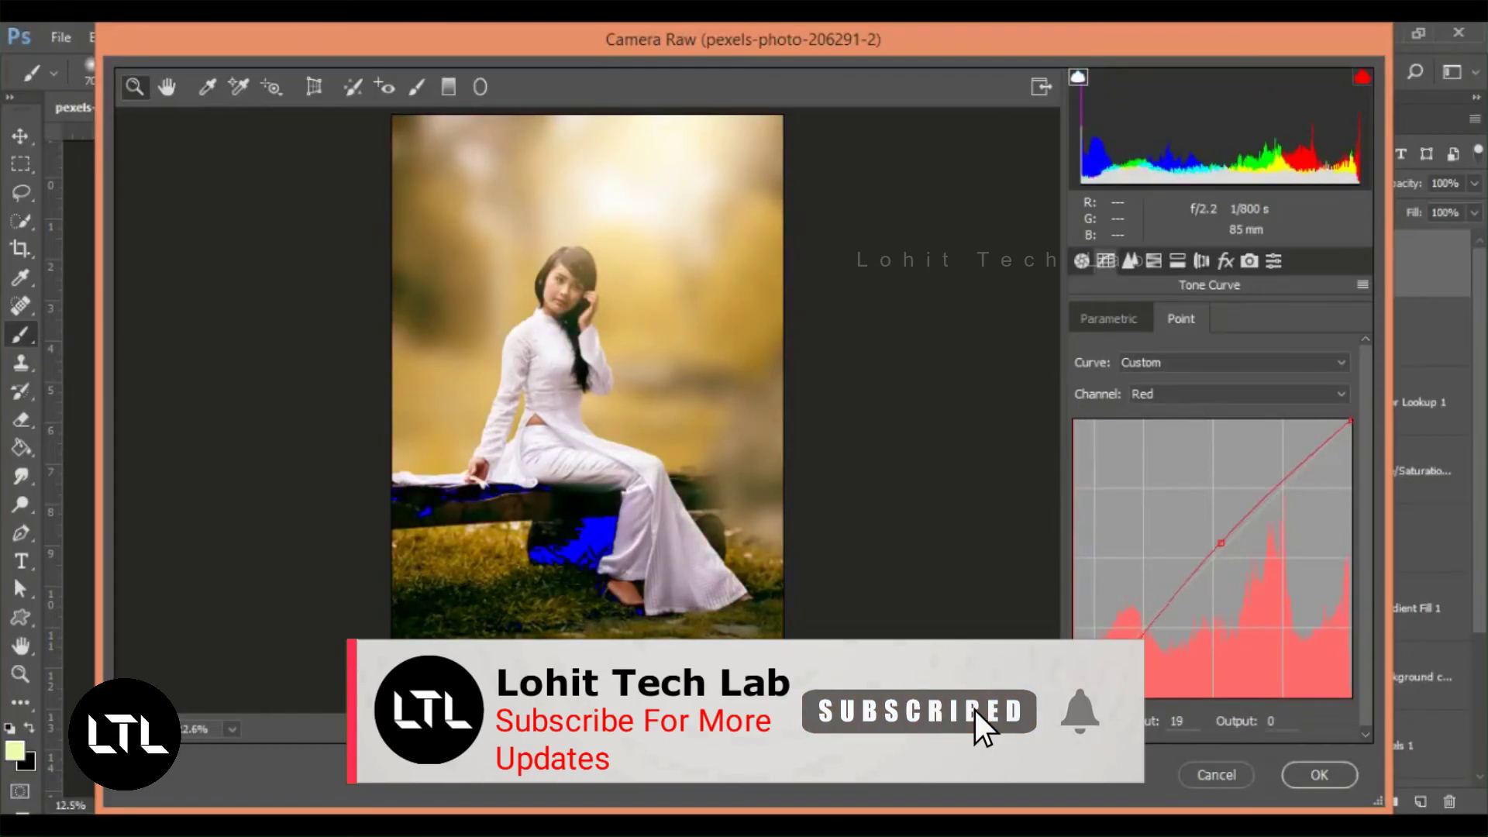
drag(1089, 697, 1080, 697)
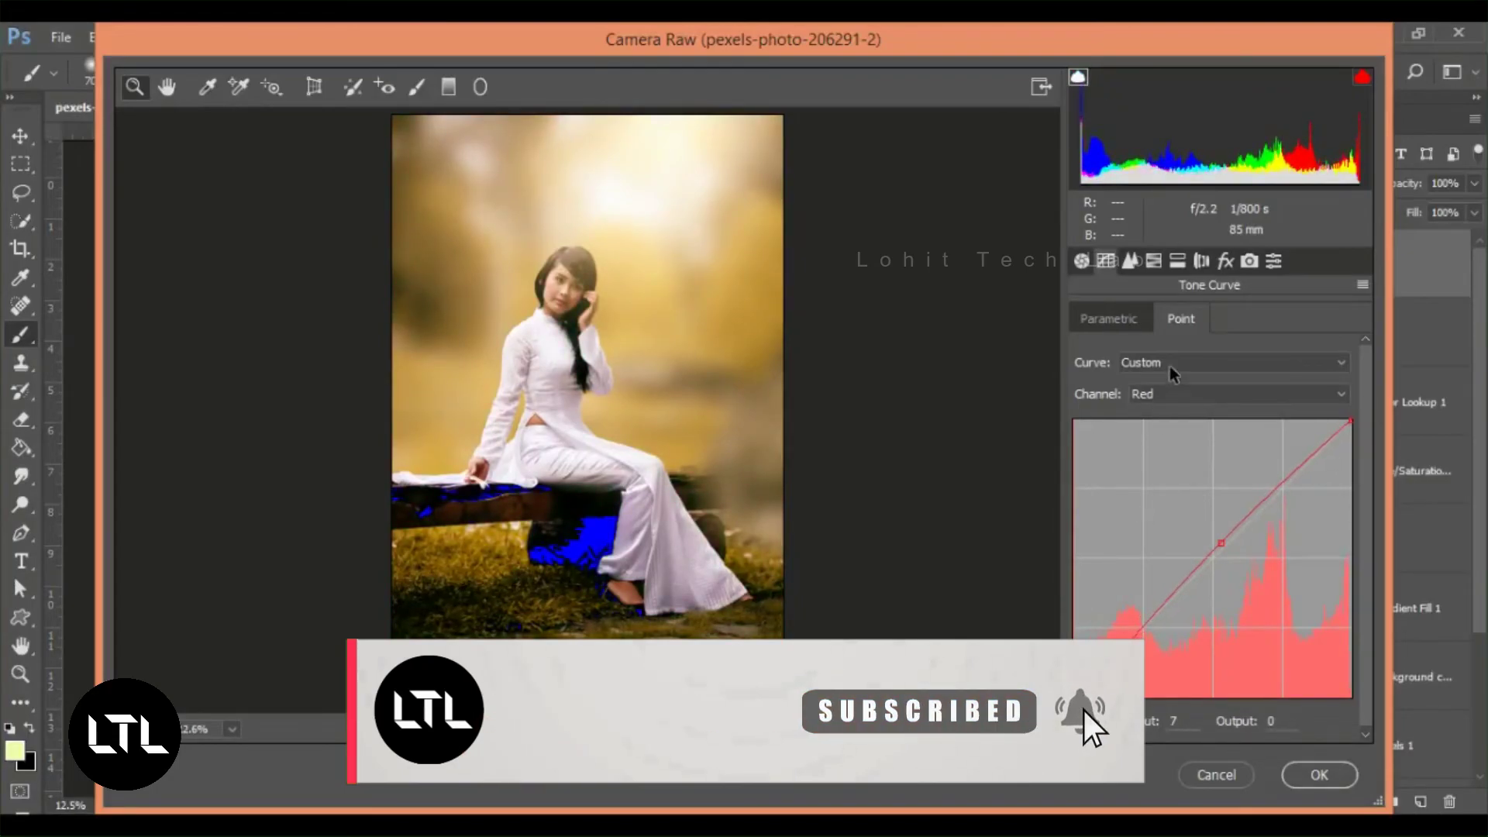
Anchor the Blue curve's midpoint and lift its black point to output 30.
click(1175, 396)
click(1178, 461)
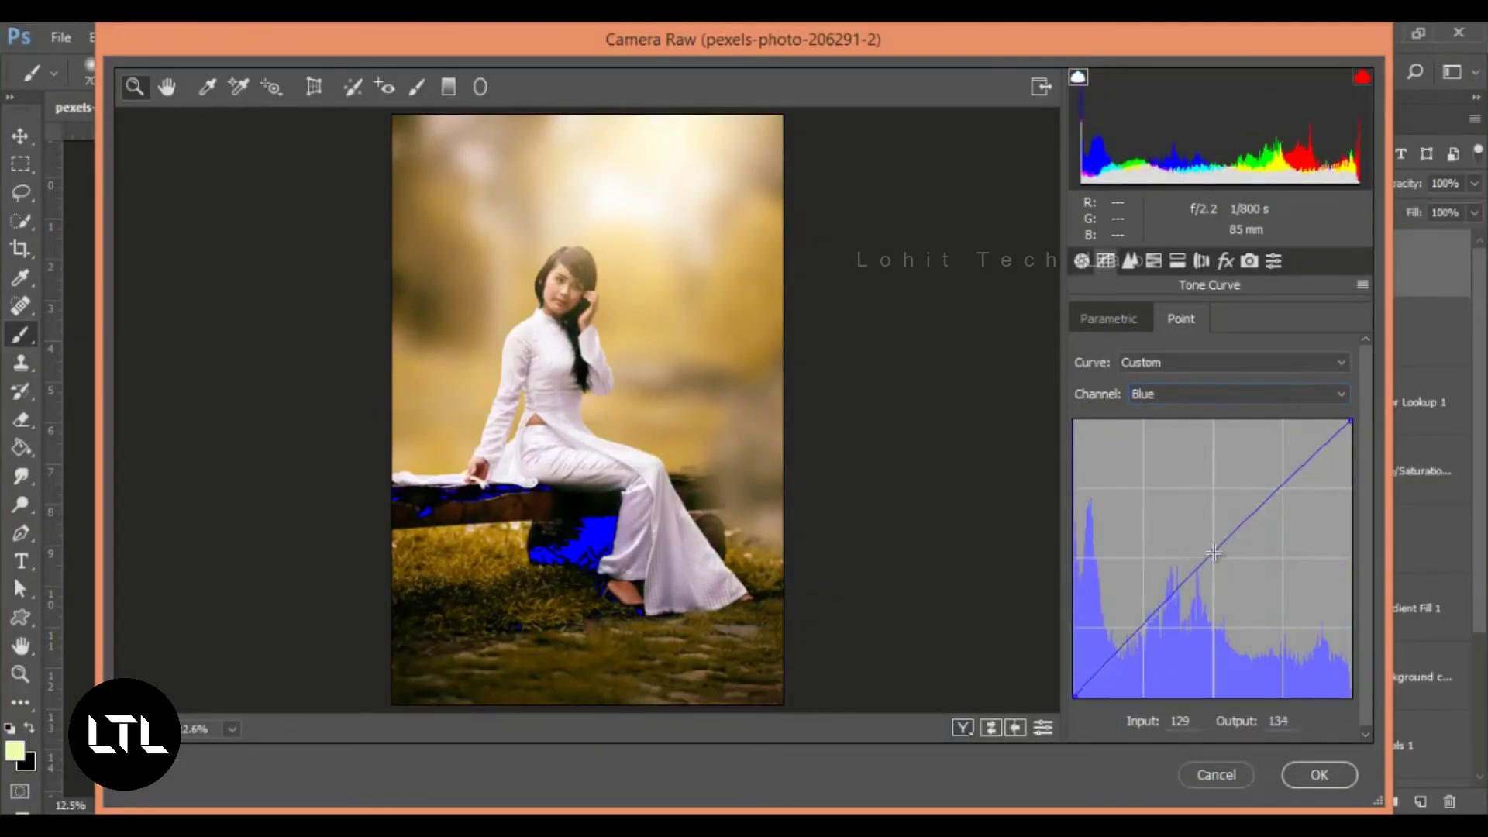
click(1217, 558)
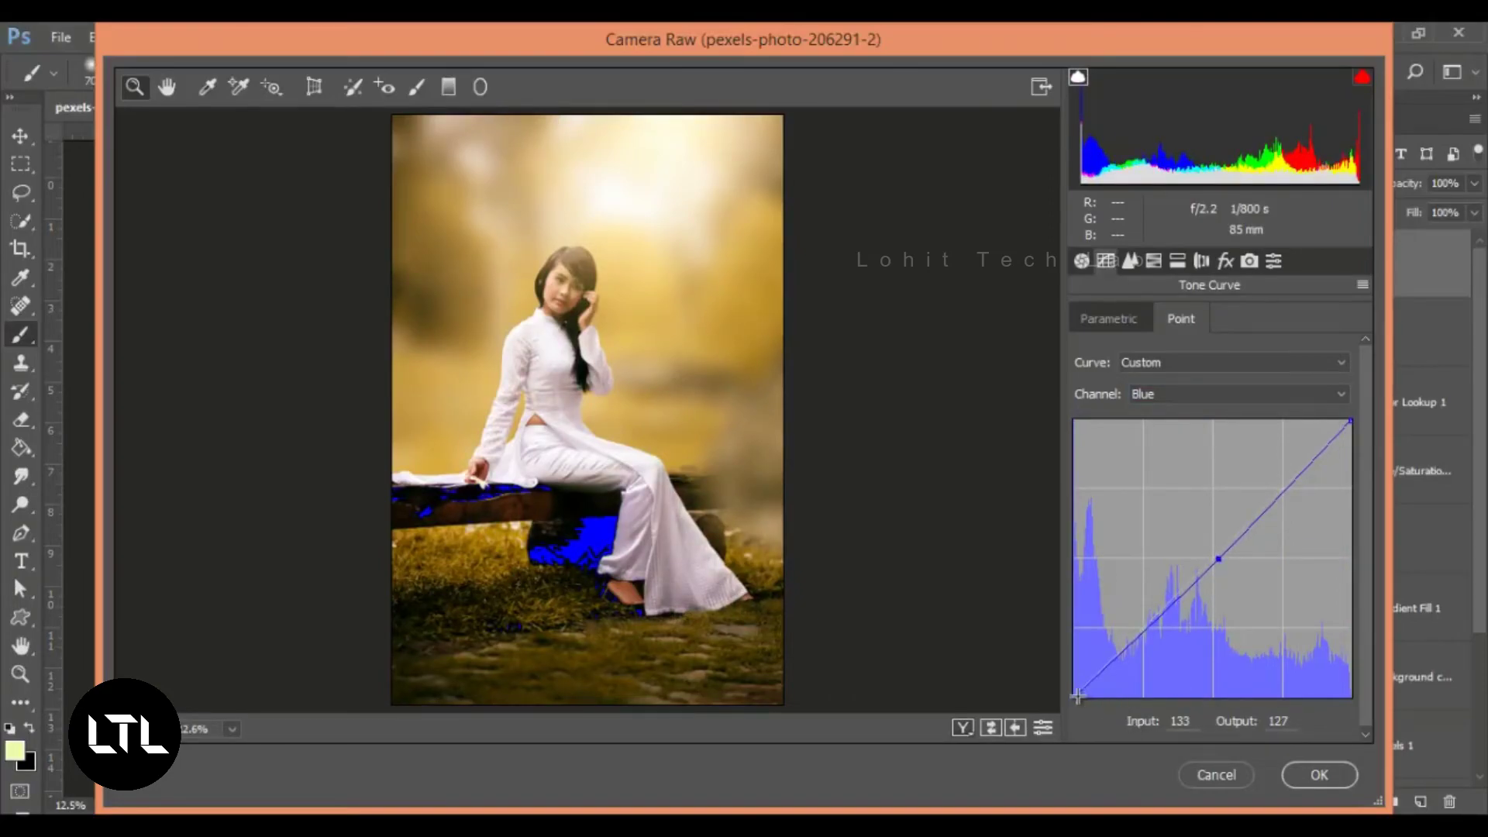
drag(1077, 696, 1066, 658)
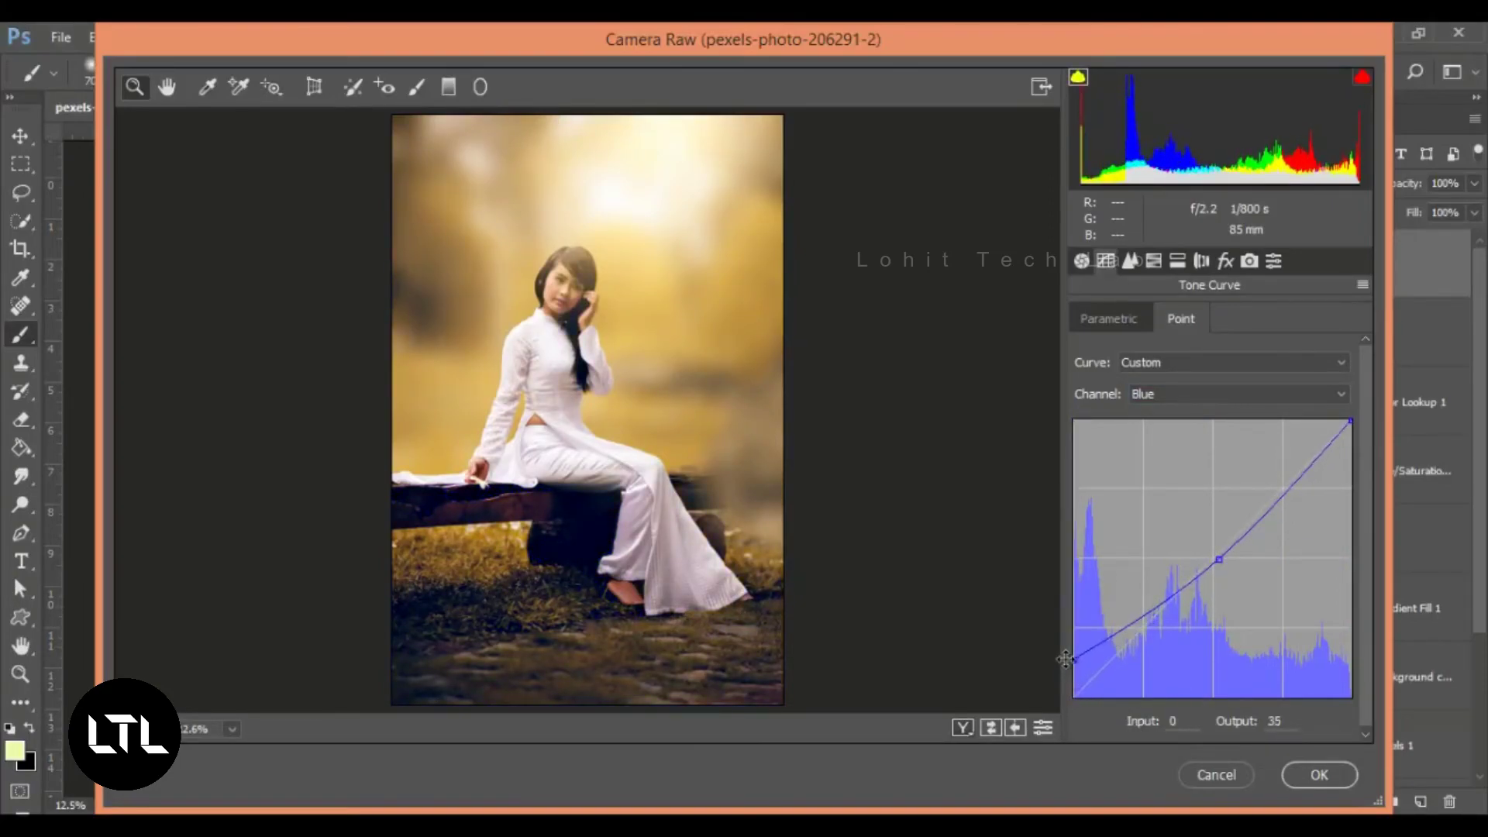
drag(1066, 659, 1066, 665)
Lower the Green curve's midtones and move its black point inward, then add a Blue highlight point.
click(1173, 395)
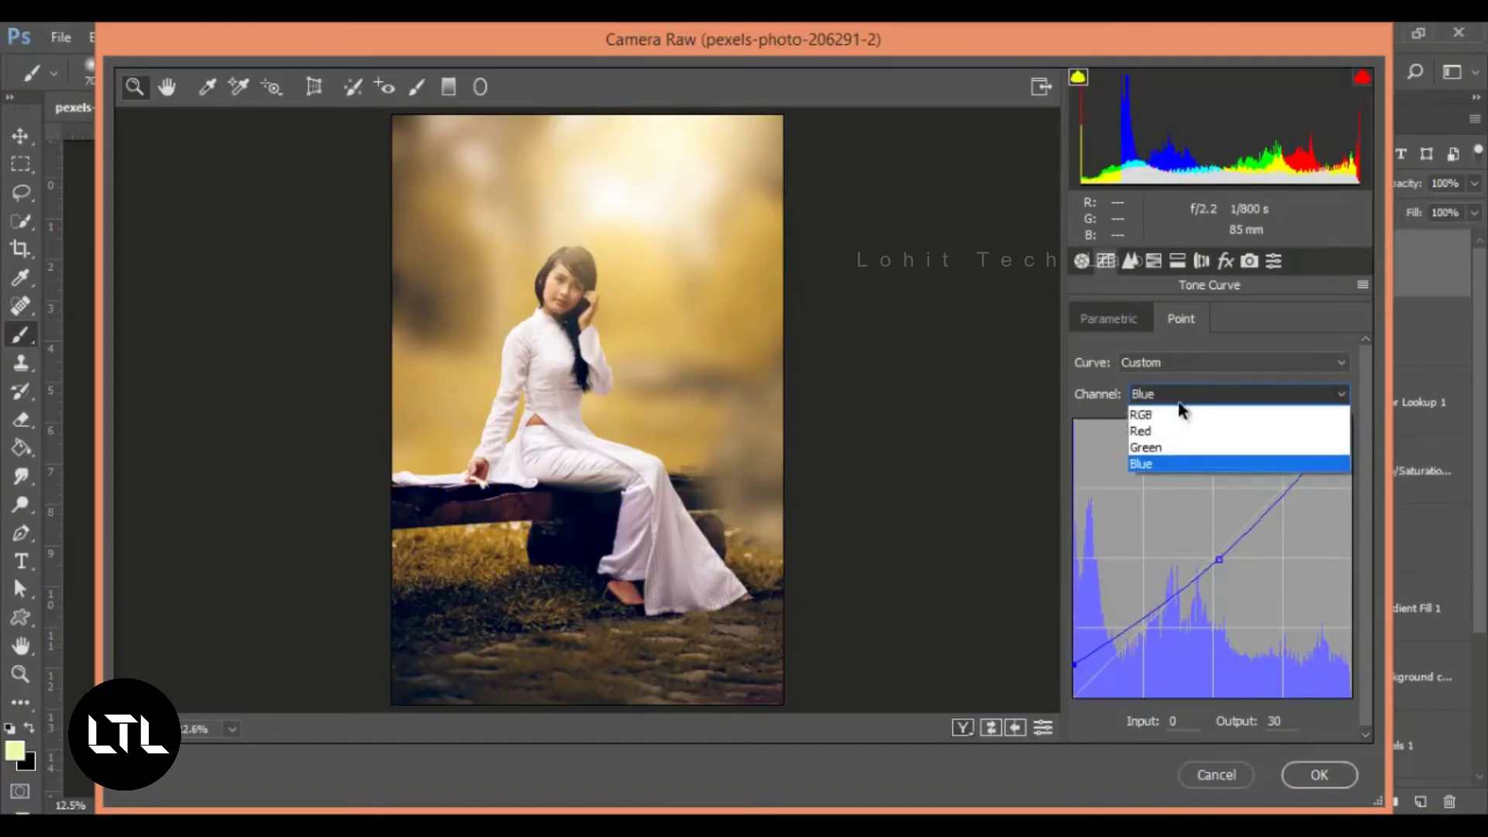
click(1205, 443)
drag(1217, 556, 1220, 555)
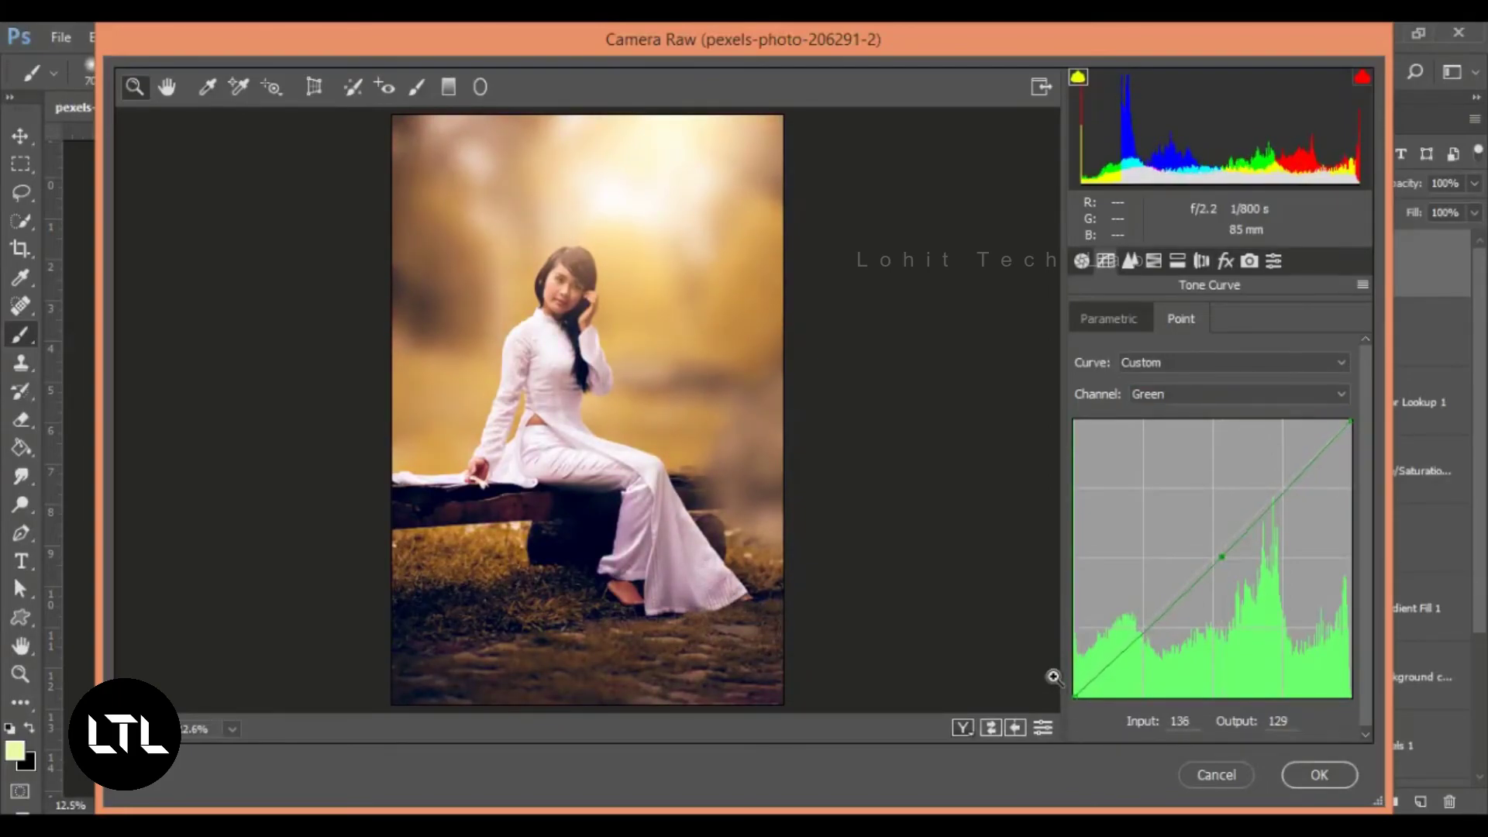
drag(1075, 698, 1081, 696)
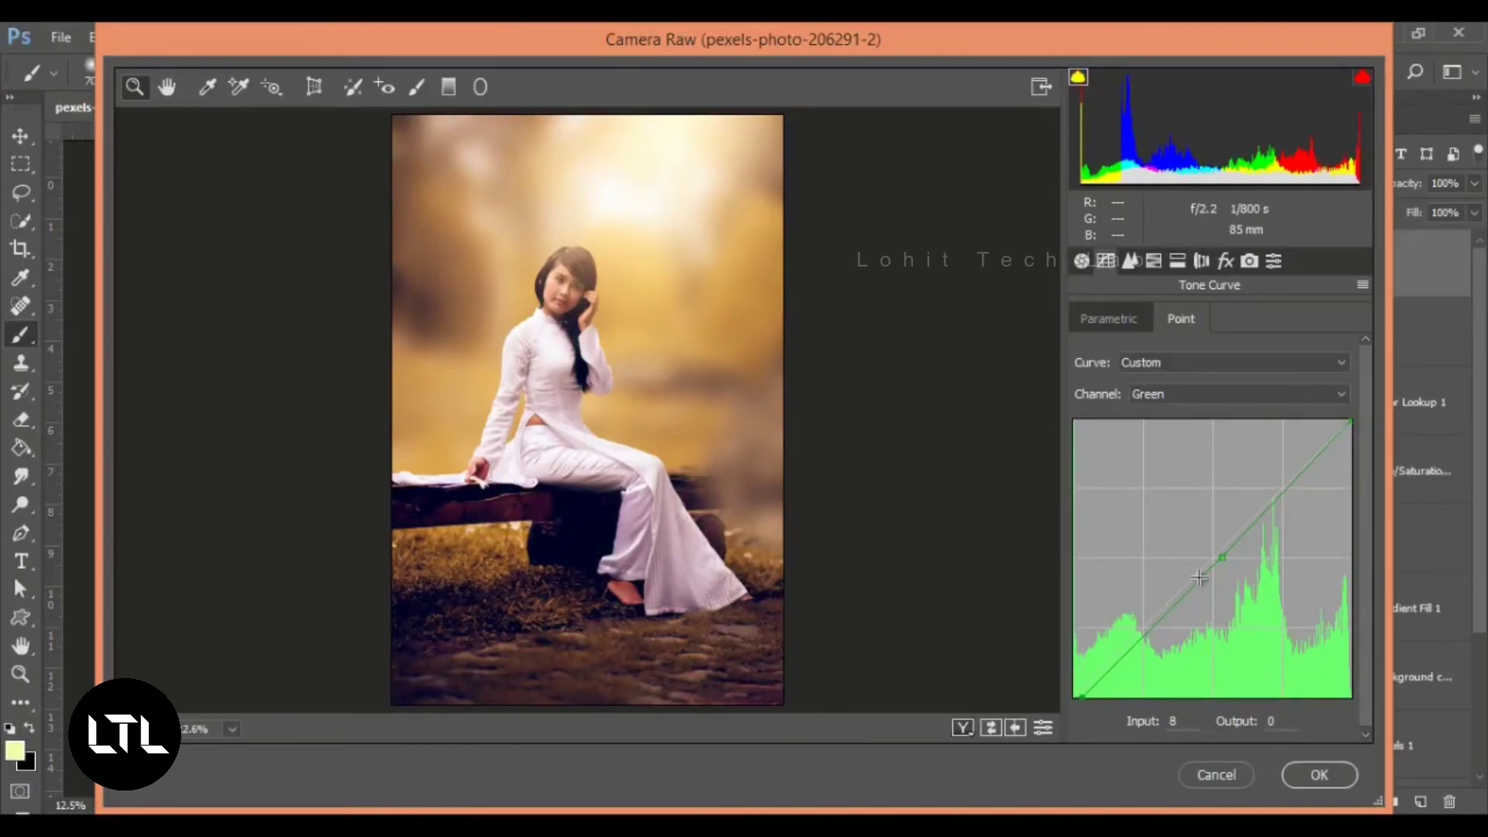
drag(1224, 558, 1218, 558)
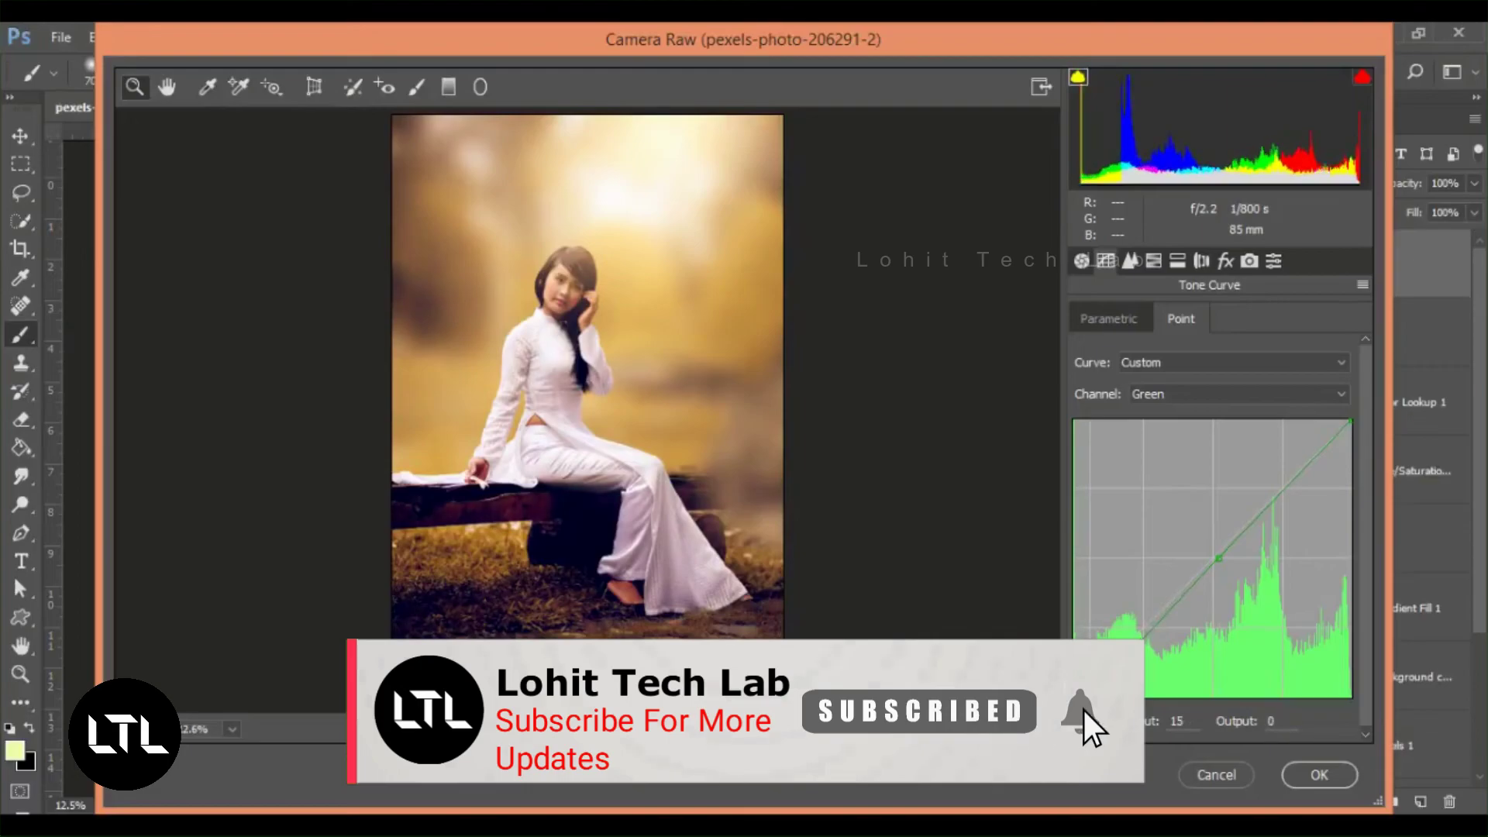
click(1170, 394)
click(1147, 460)
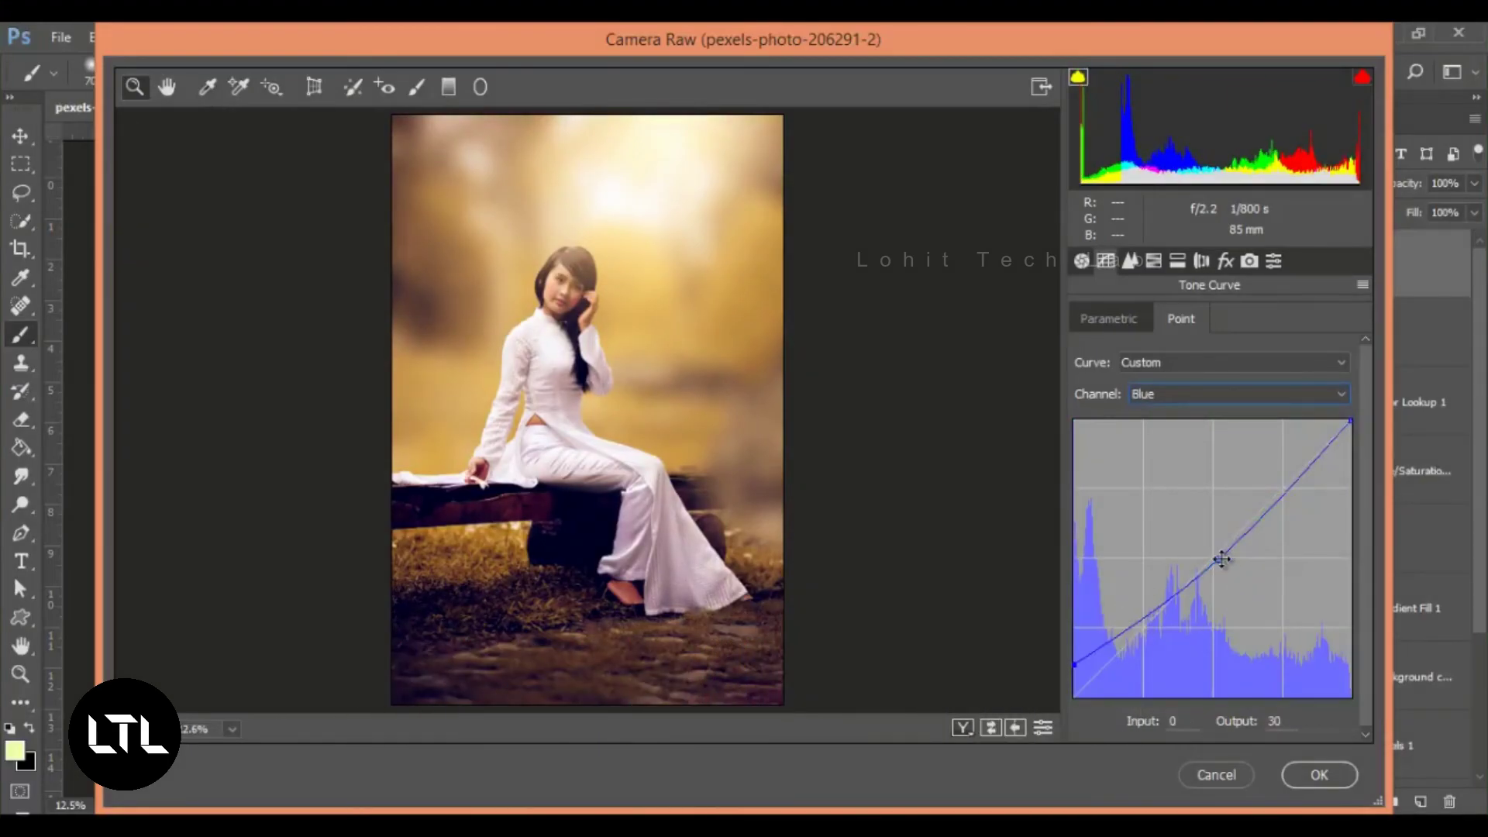
drag(1222, 559, 1264, 514)
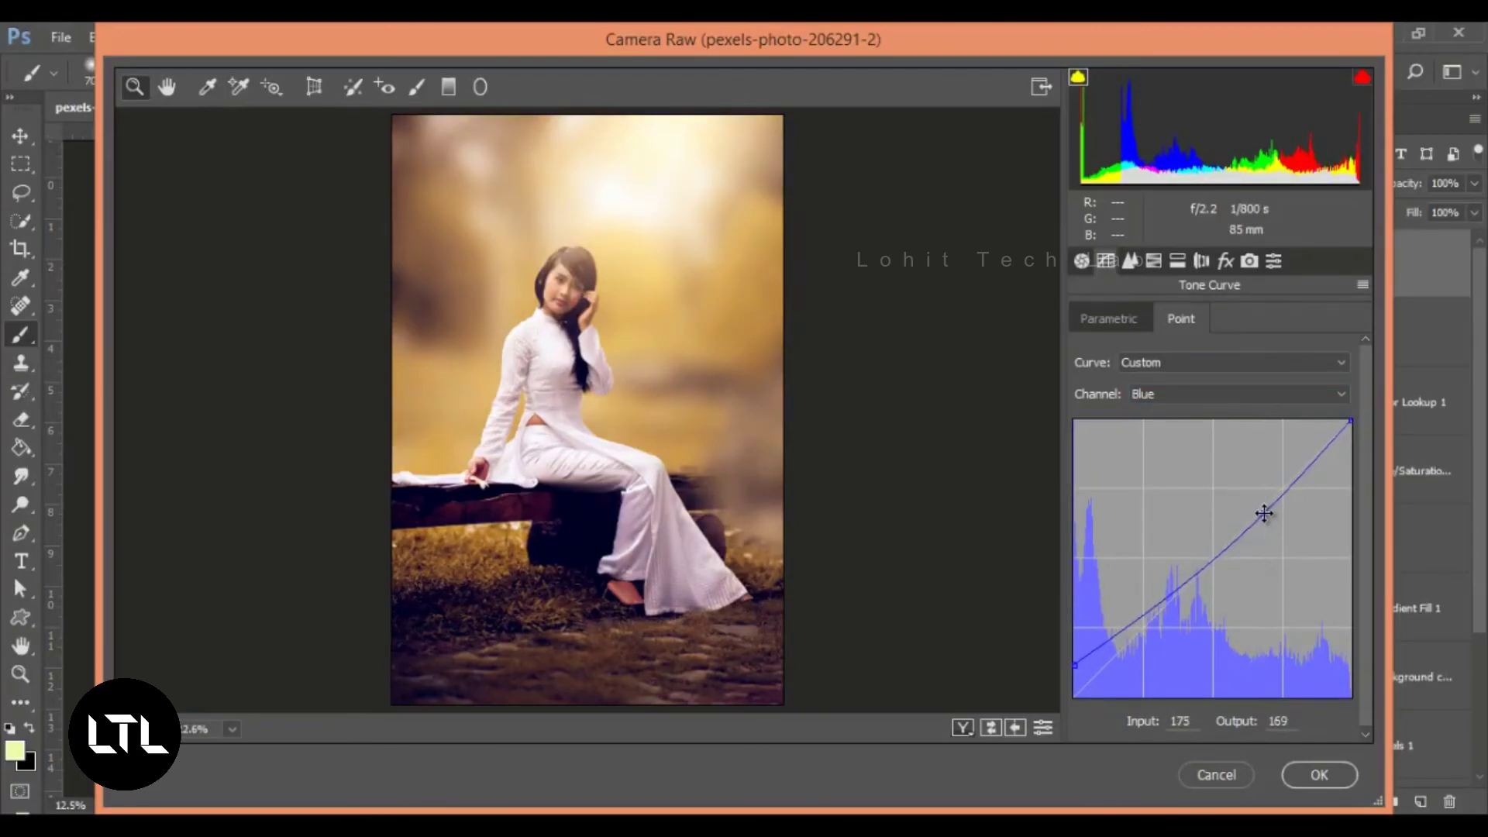
Set Blue Primary Hue to -10 and post-crop vignette Amount to -12, then apply the Camera Raw filter.
click(1249, 261)
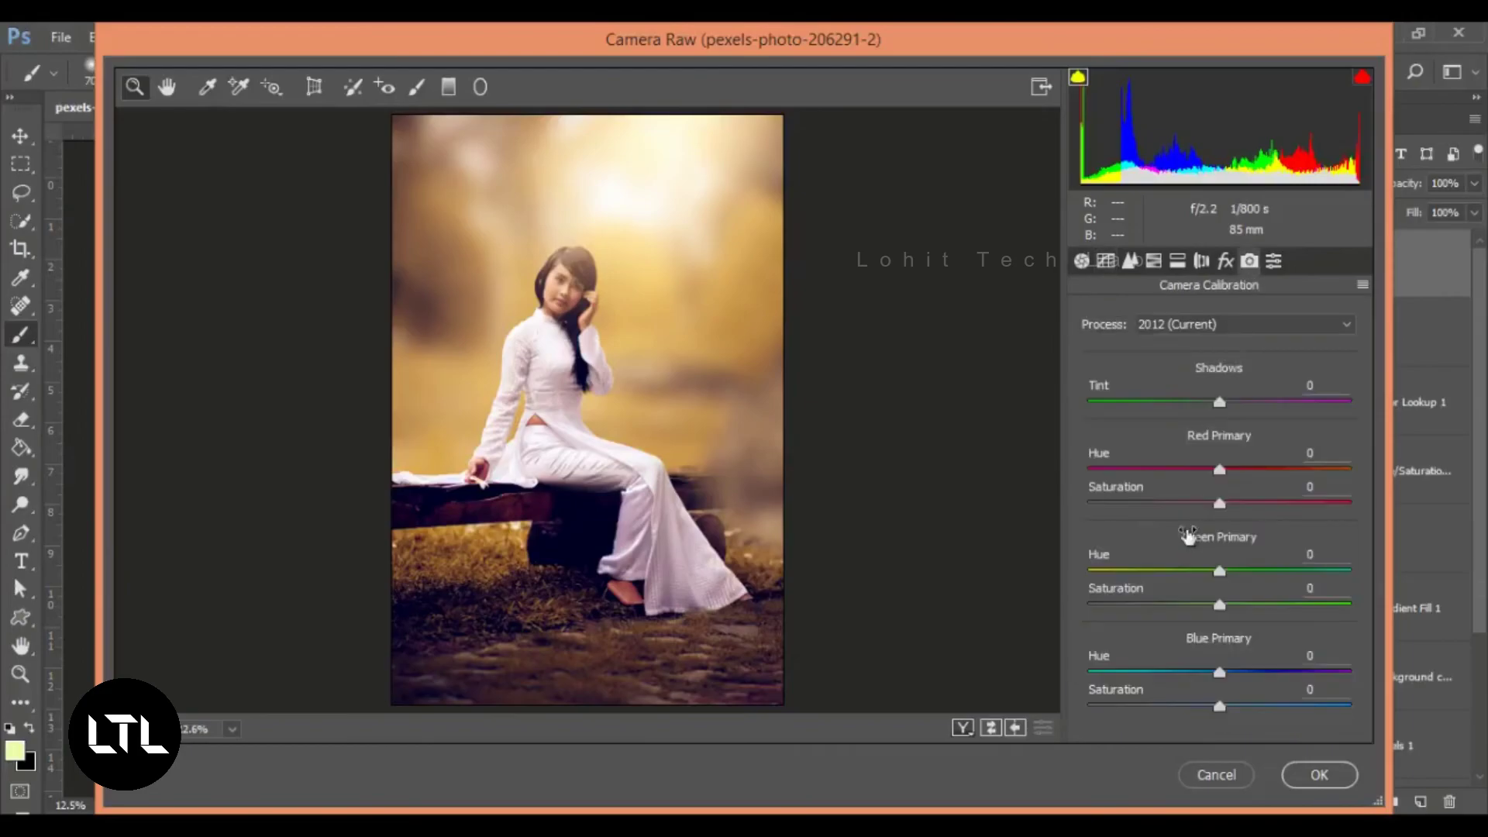
drag(1214, 676, 1205, 672)
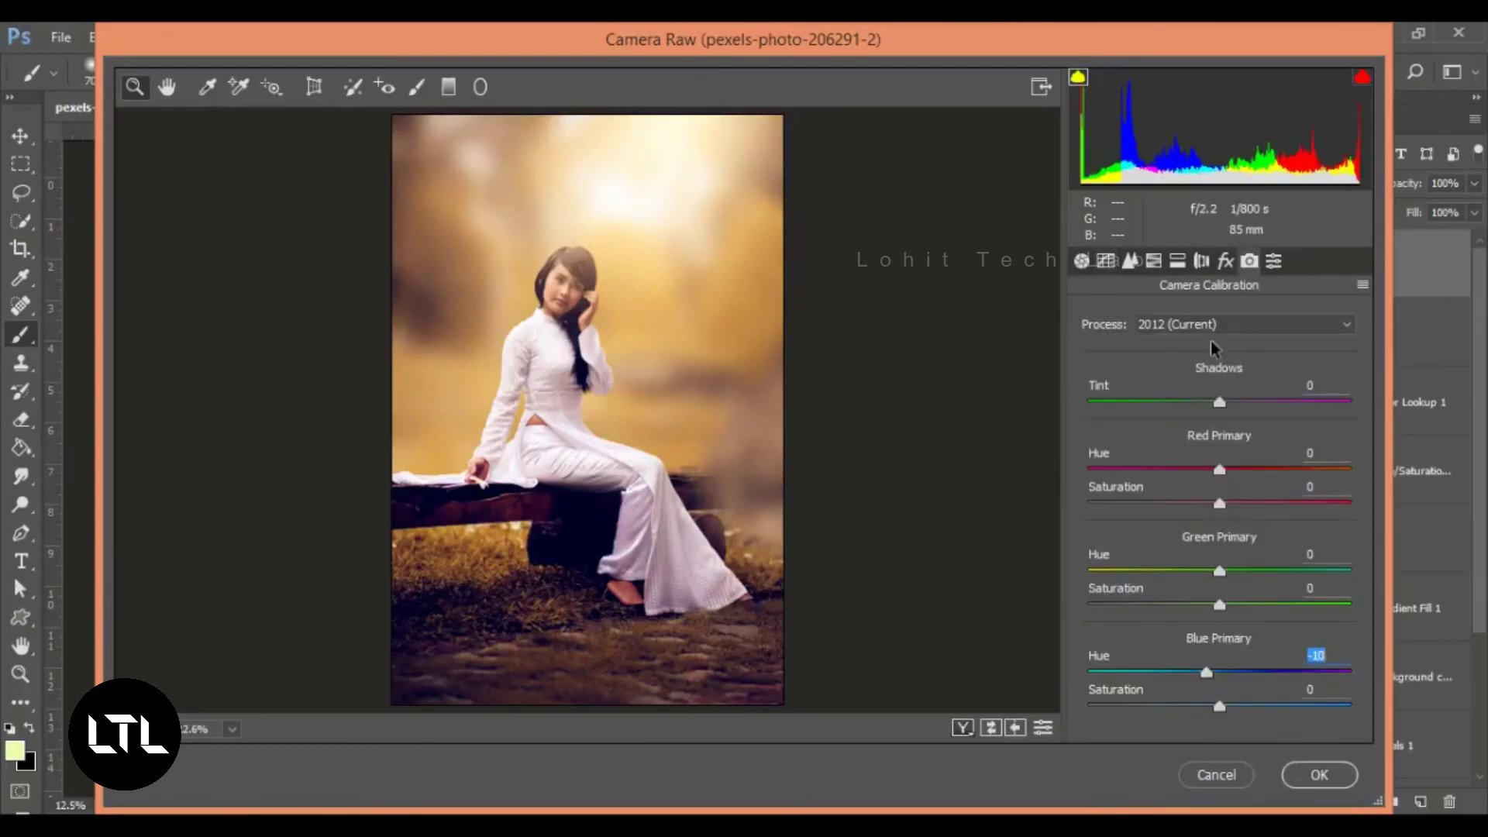
click(1178, 261)
click(1225, 262)
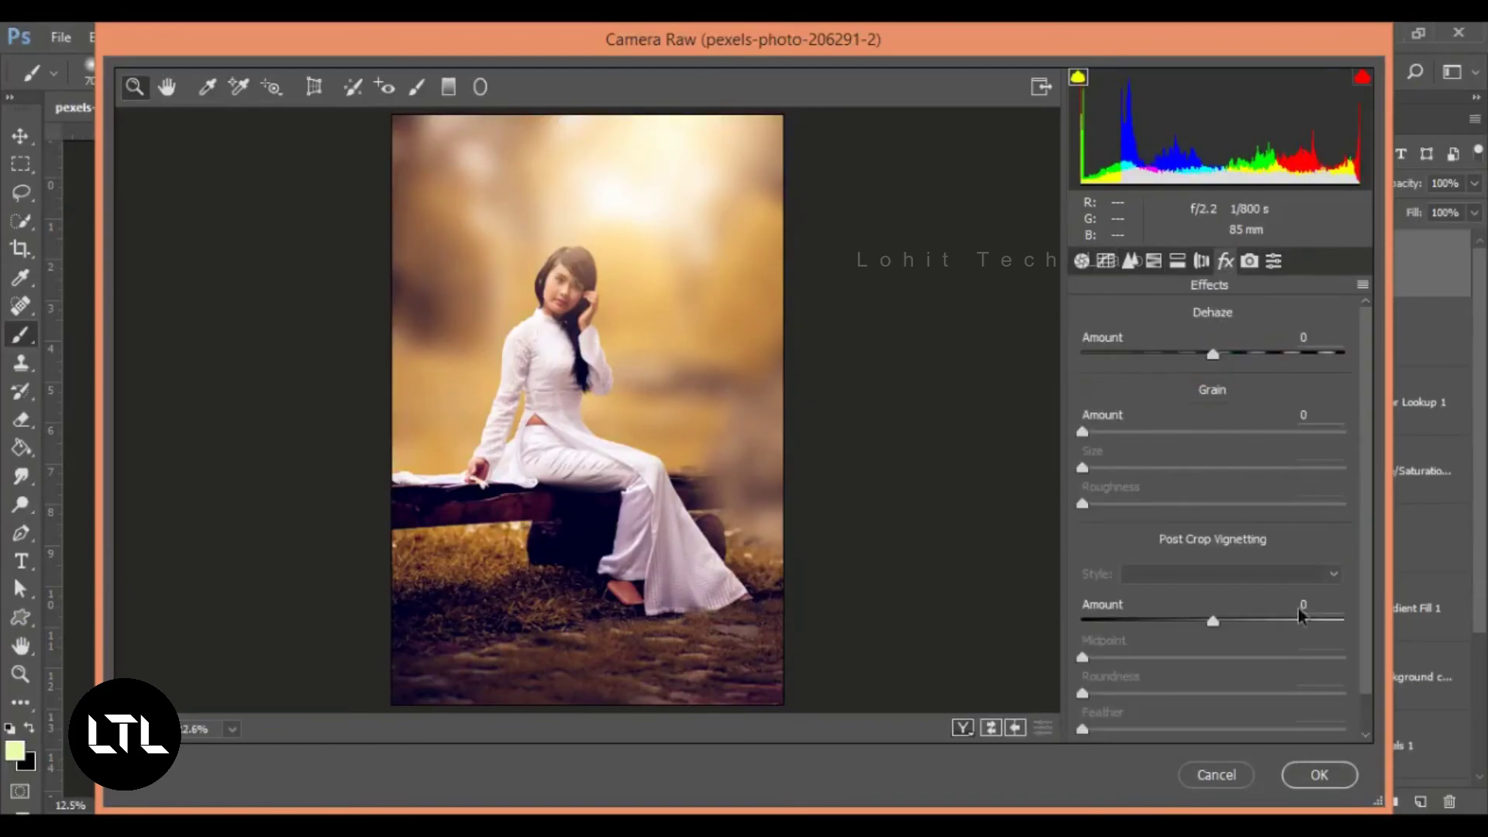
drag(1213, 621, 1202, 626)
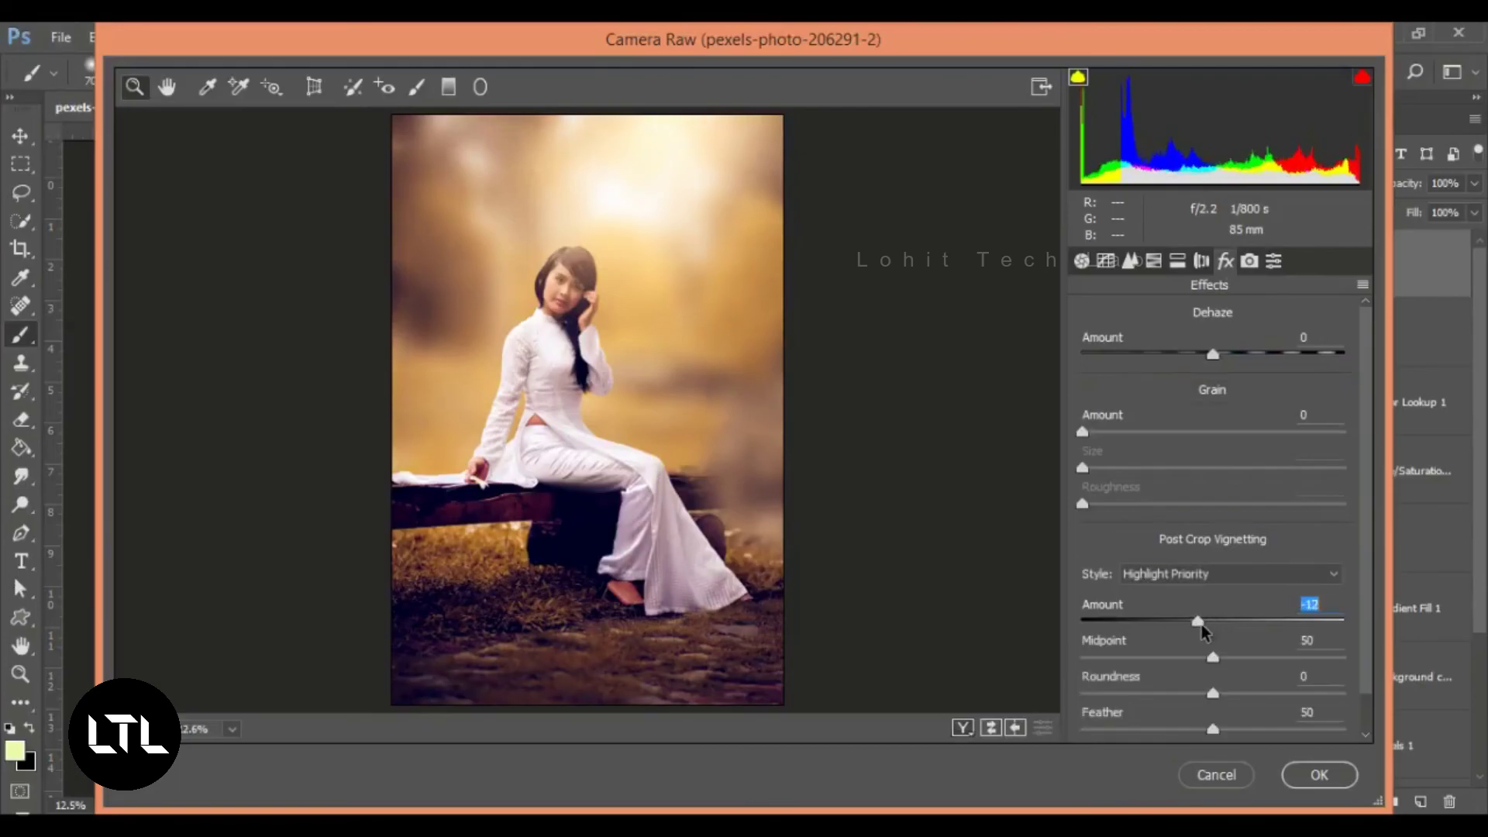
click(1318, 774)
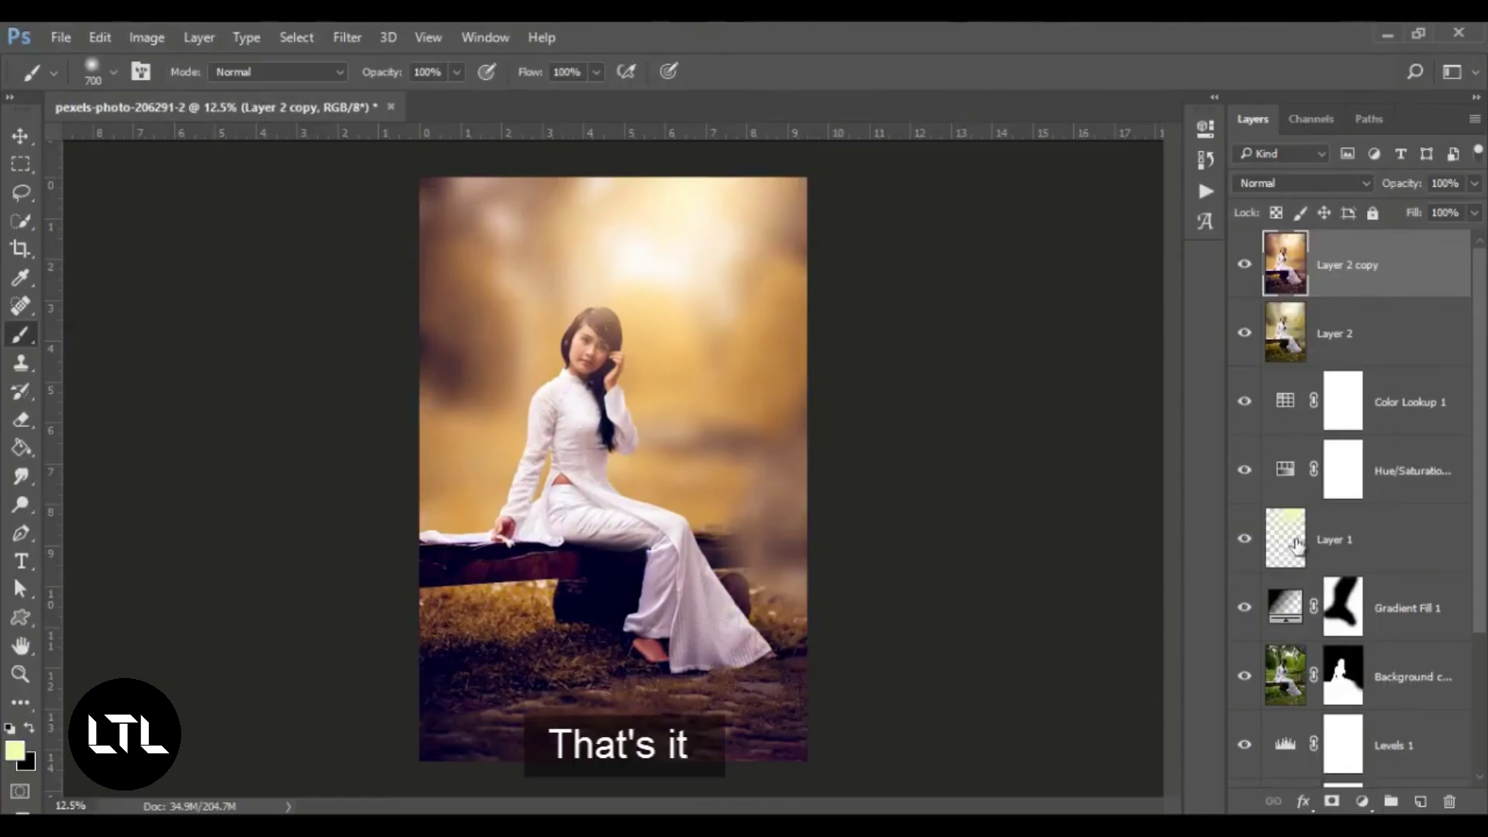
Toggle the Background layer's visibility to compare the golden edit against the original green photo.
scroll(1244, 767, down, 3)
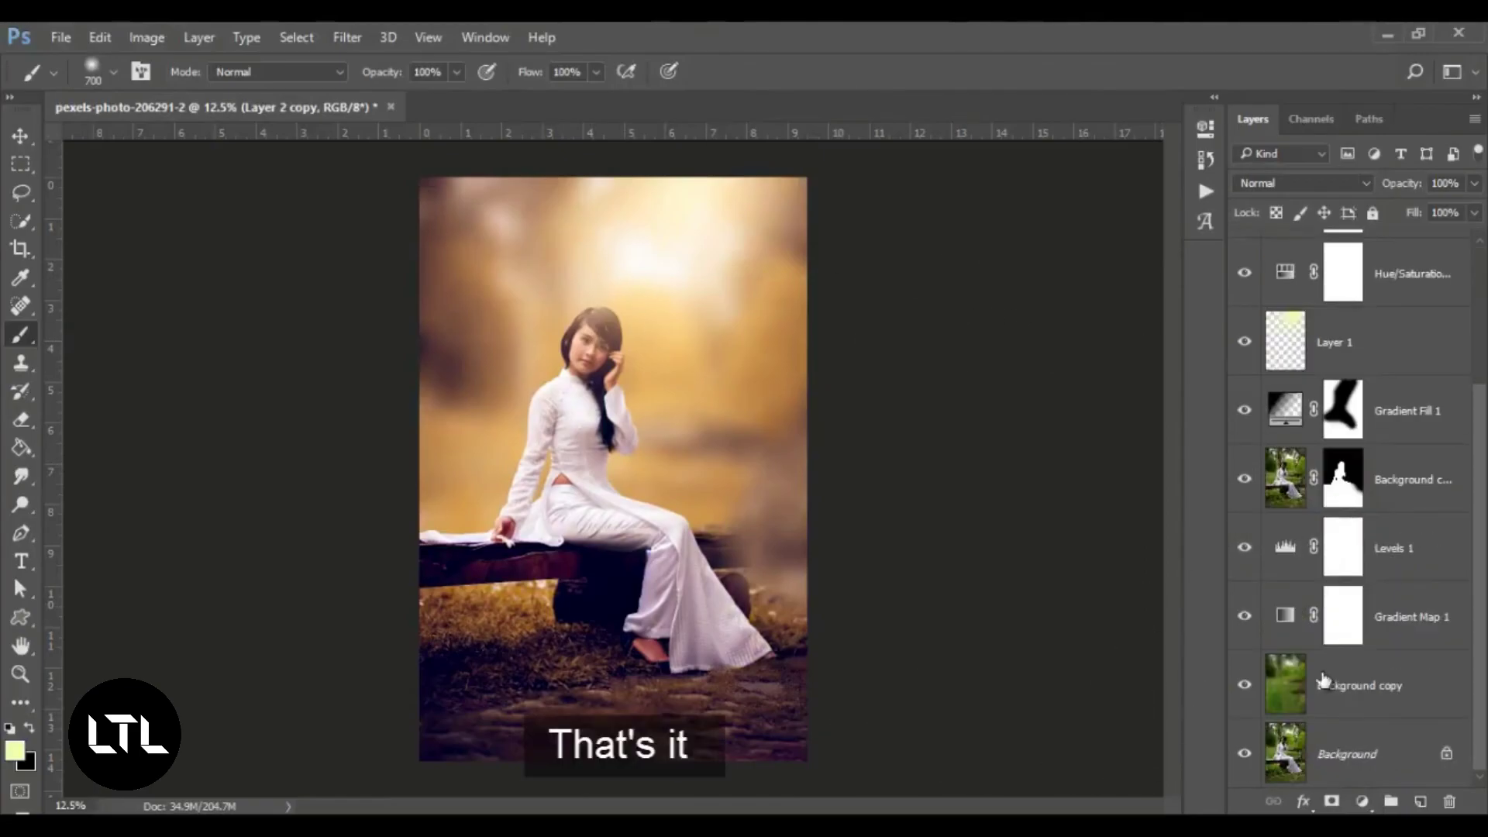
alt+click(1244, 754)
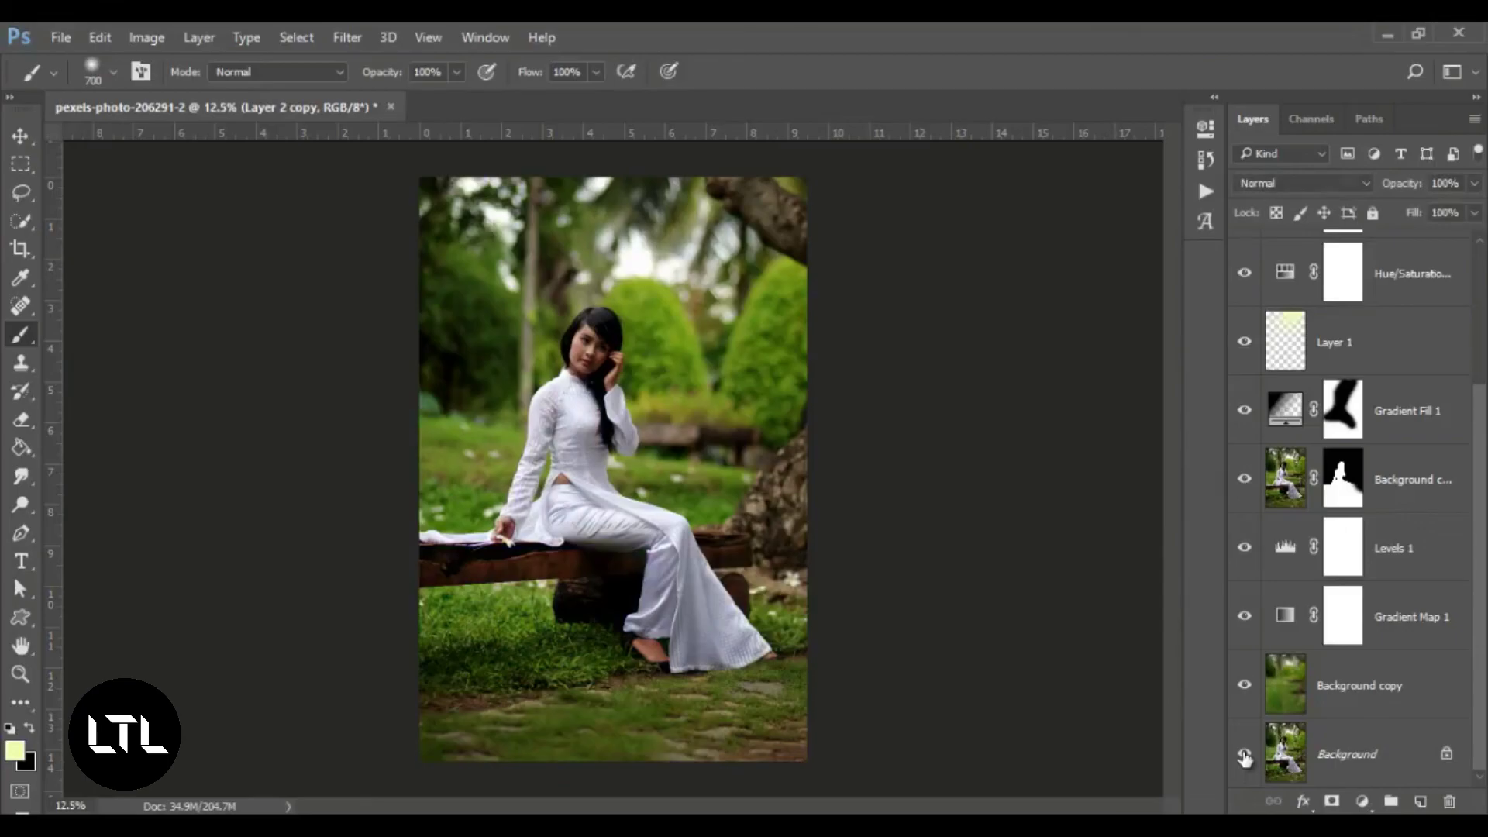
alt+click(1244, 755)
alt+click(1244, 755)
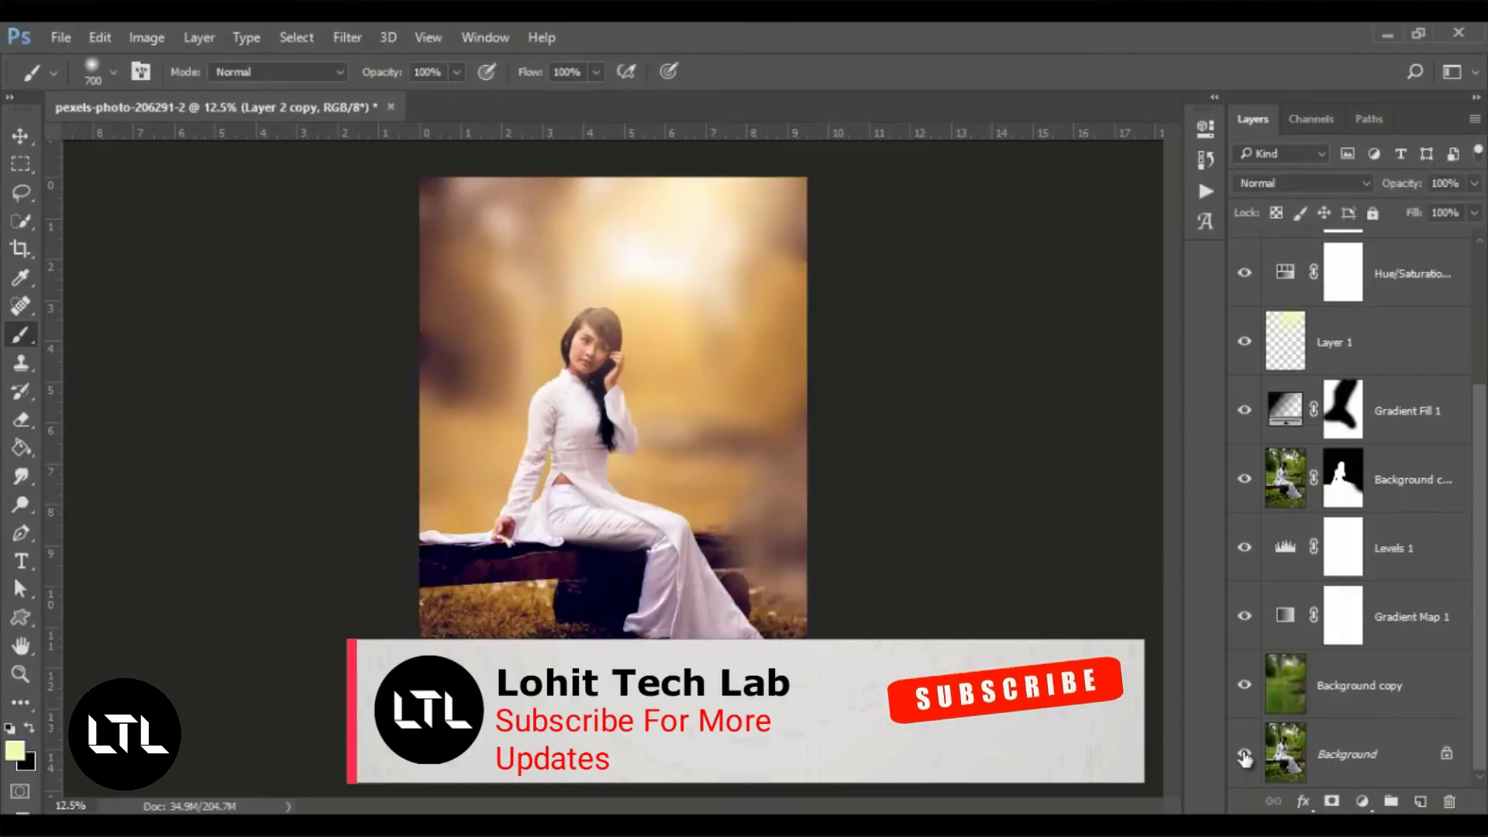
Choose a merge command from the top layer's context menu to combine the layers.
scroll(1439, 324, up, 3)
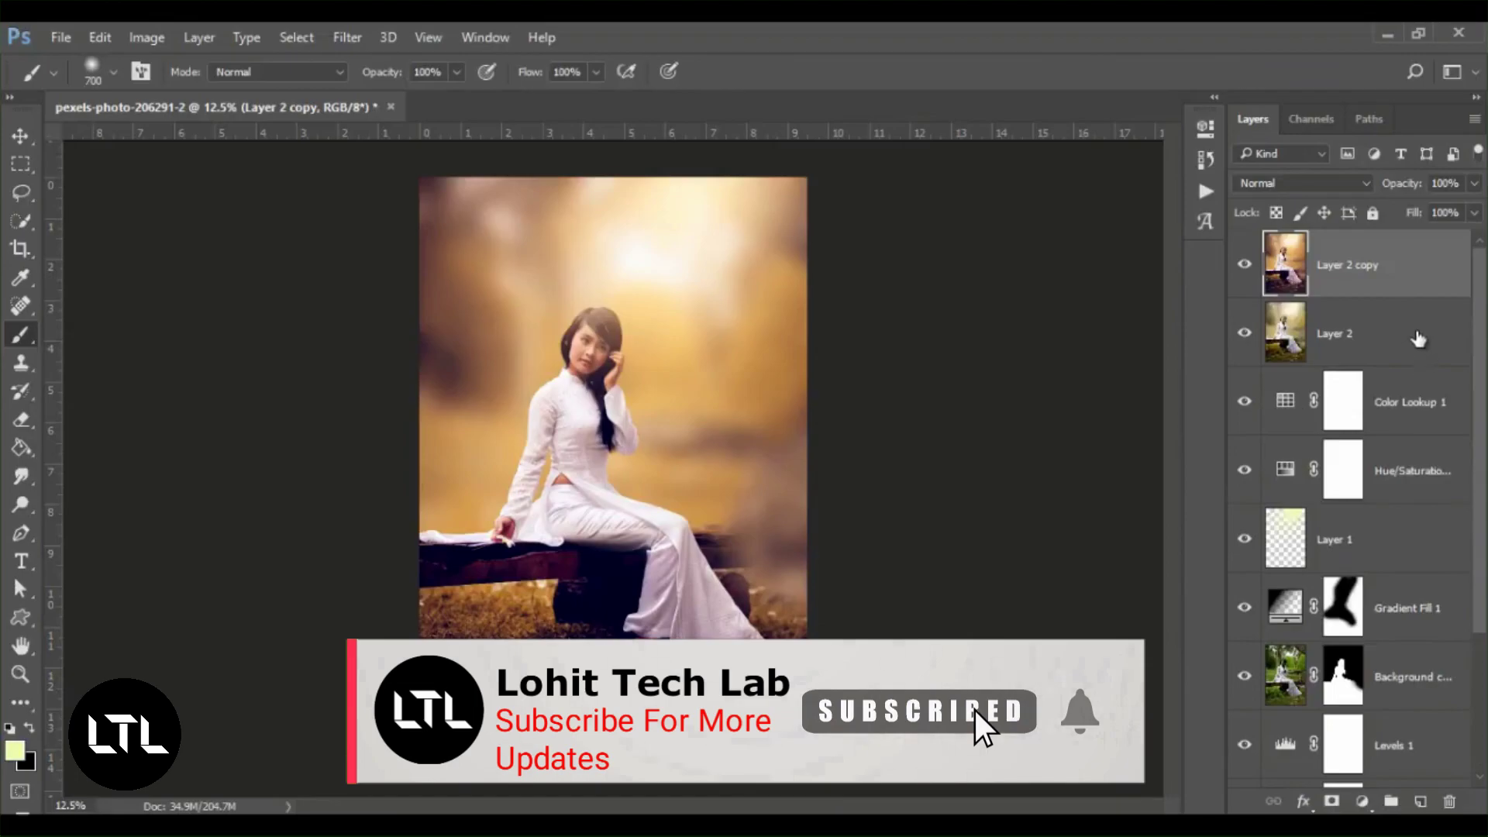
right_click(1426, 271)
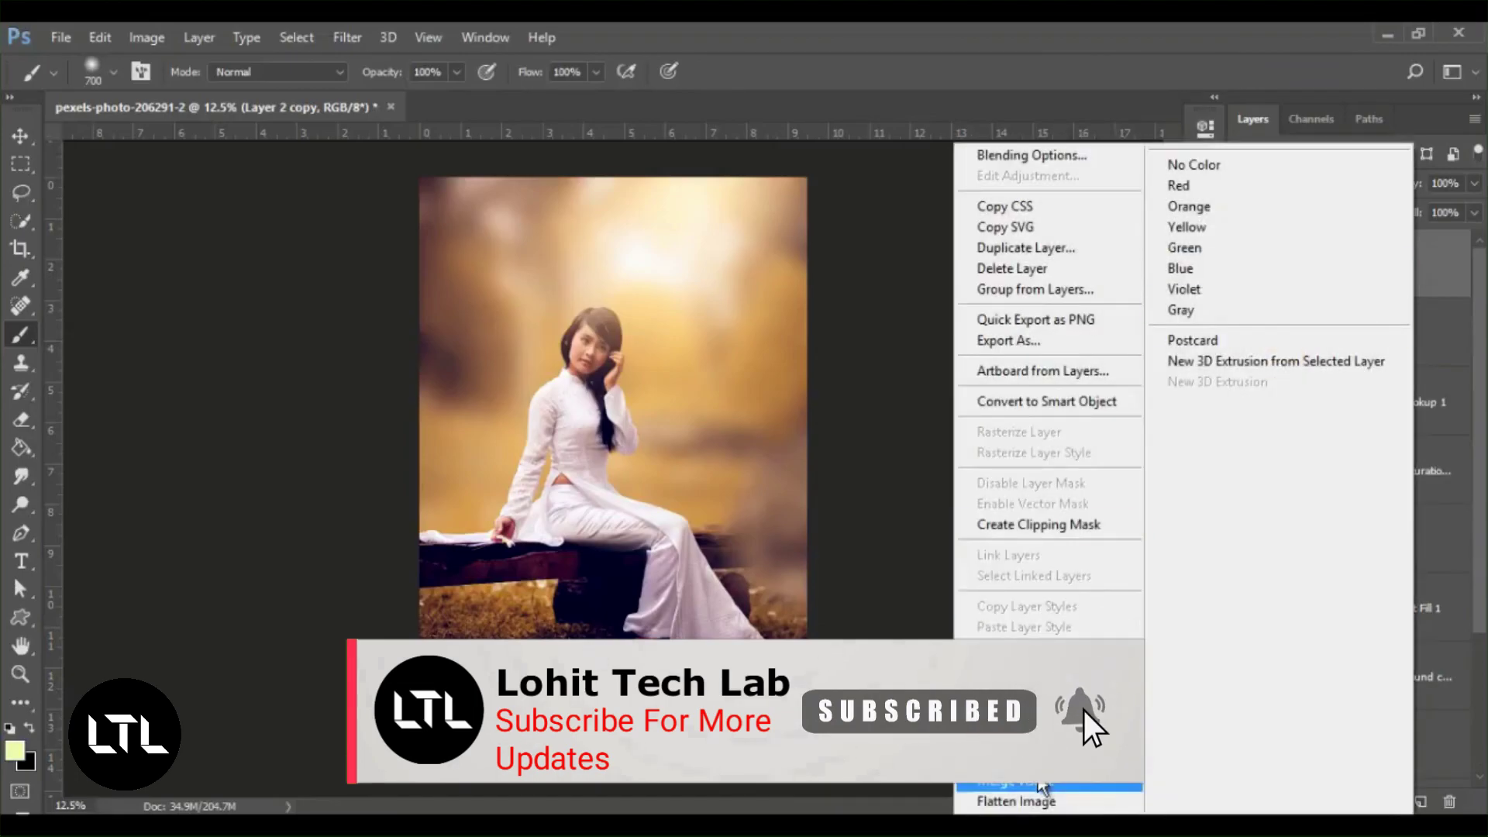
click(1040, 782)
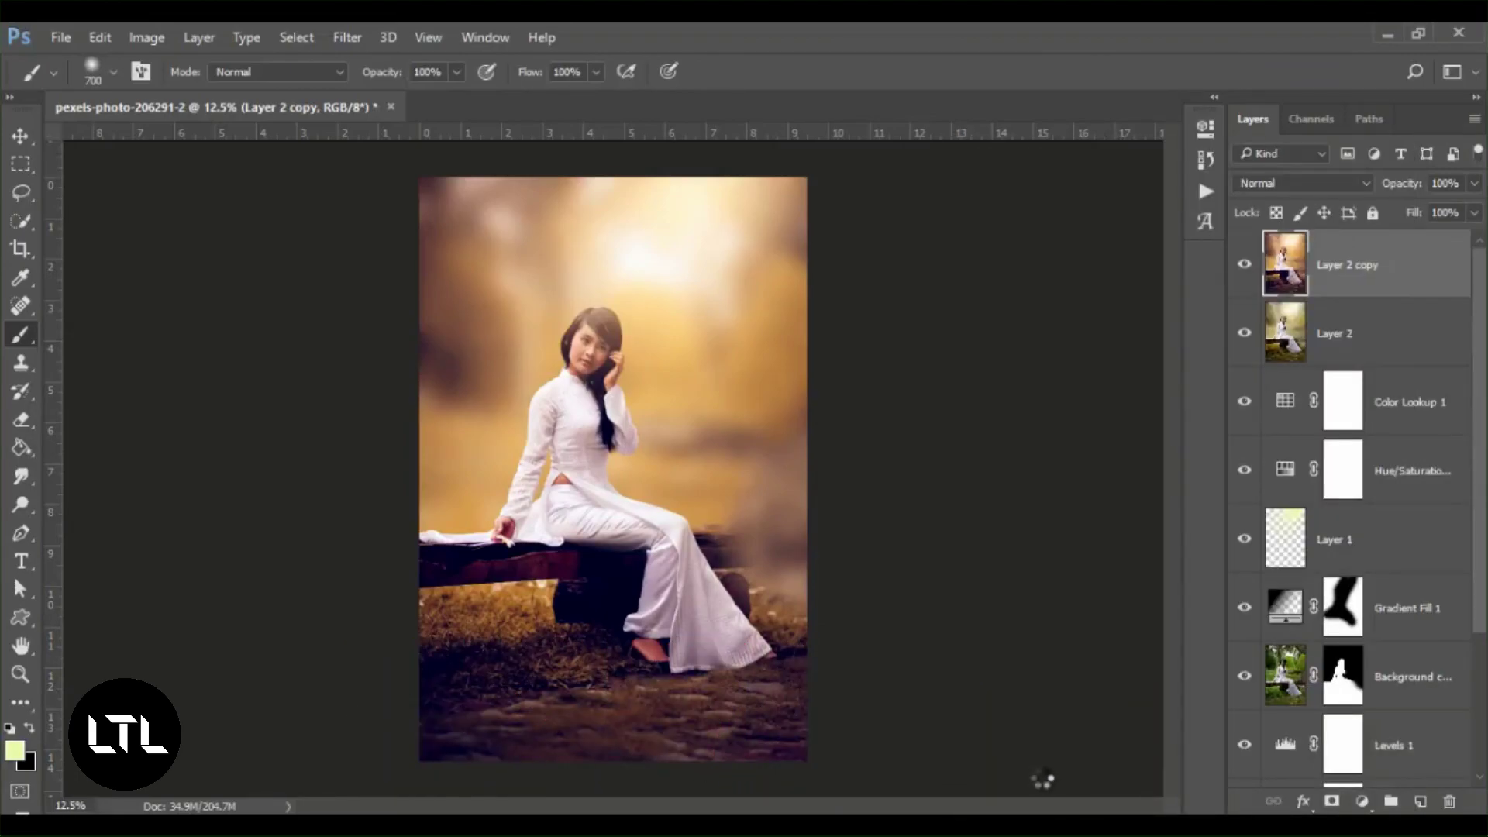